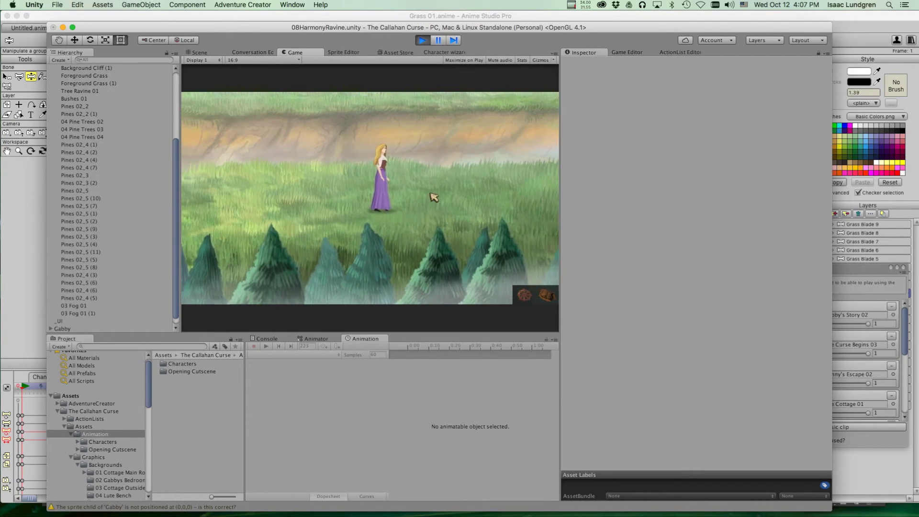
Stop the 08HarmonyRavine play-test and return to the Scene view.
left_click(423, 41)
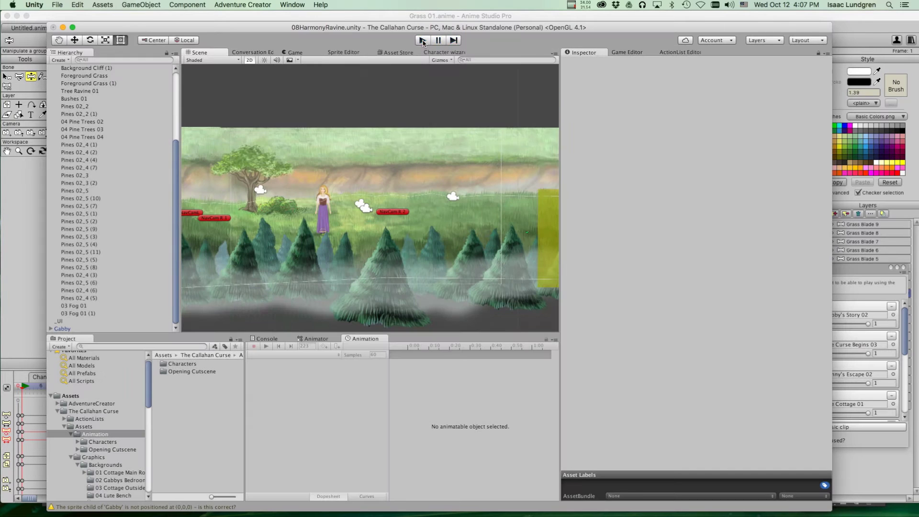
Check the Grass Blades drawing in Photoshop, then scrub Anime Studio's grass-wave animation forward to frame 30.
mouse_move(534, 516)
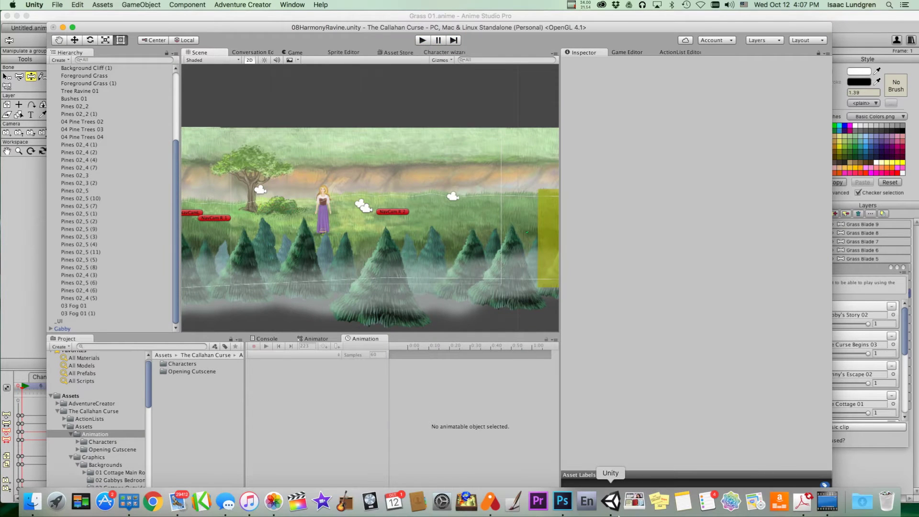
left_click(563, 509)
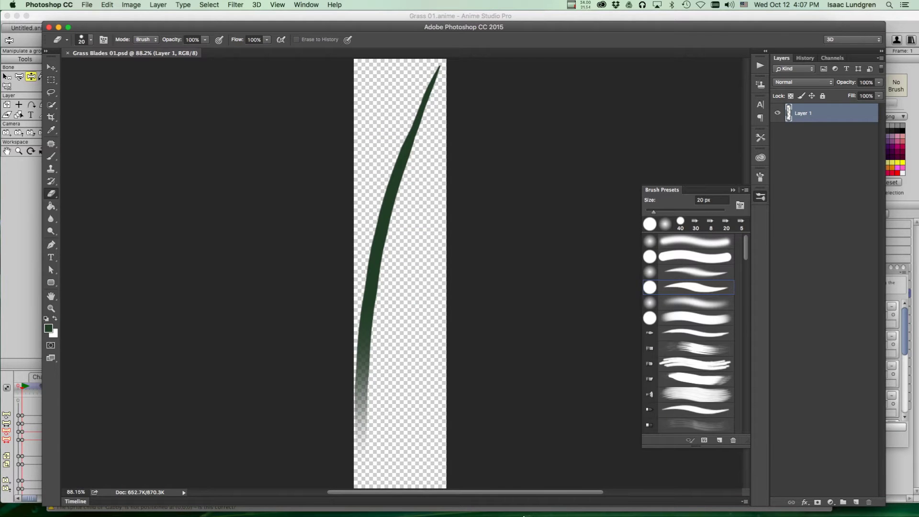
mouse_move(537, 516)
left_click(490, 502)
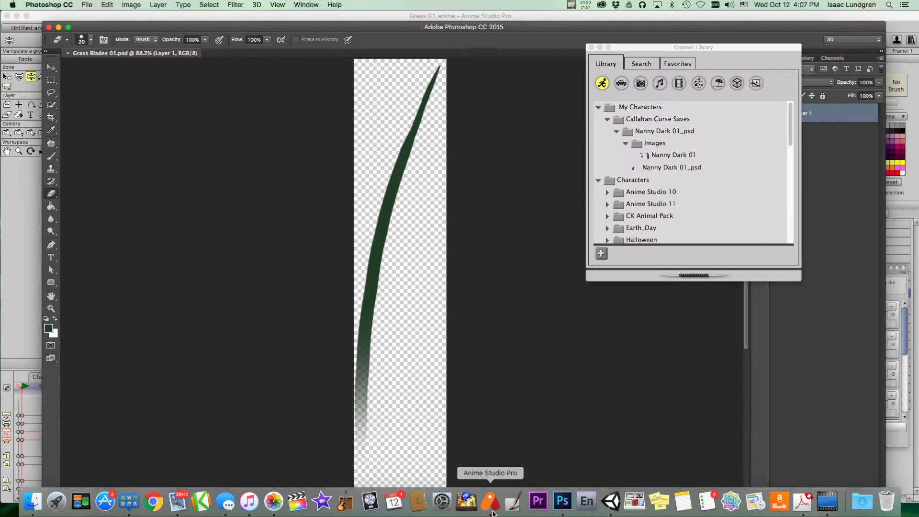
left_click_drag(30, 389, 25, 418)
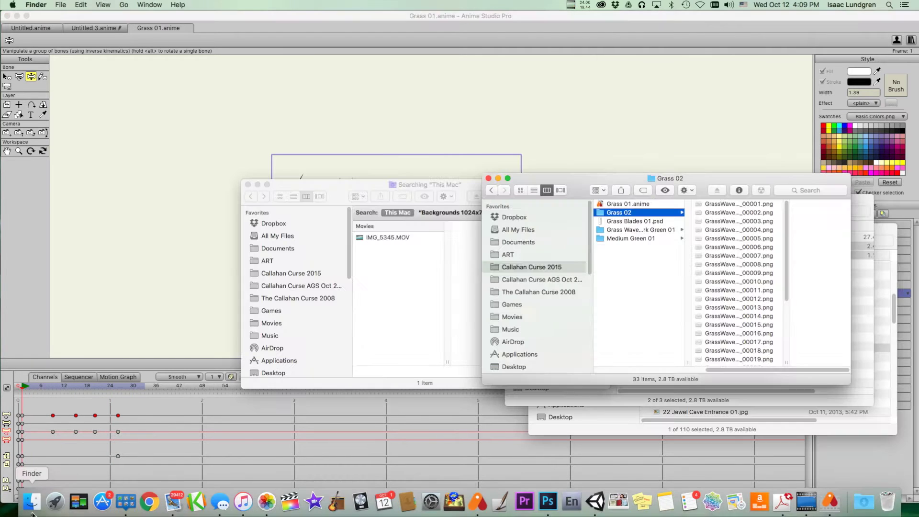
Preview the GrassWave PNG frames full size in Quick Look, stepping through several.
left_click(723, 205)
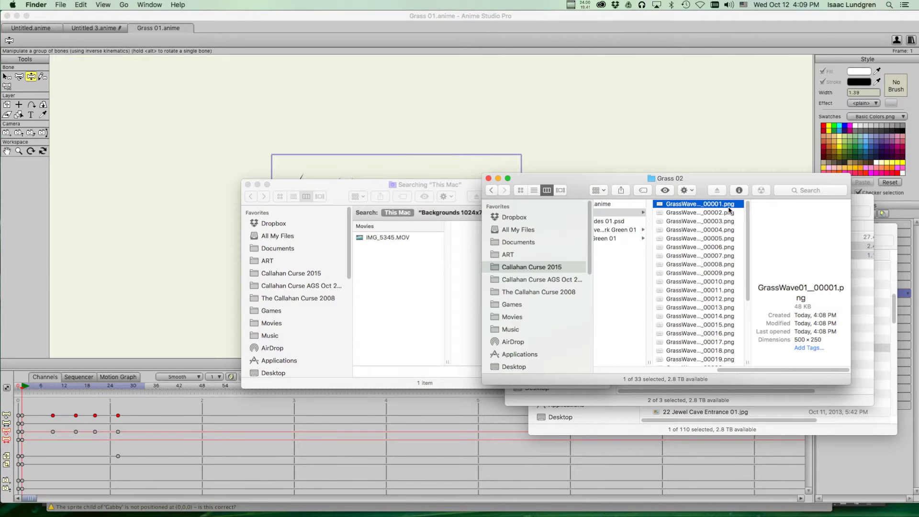
key("space")
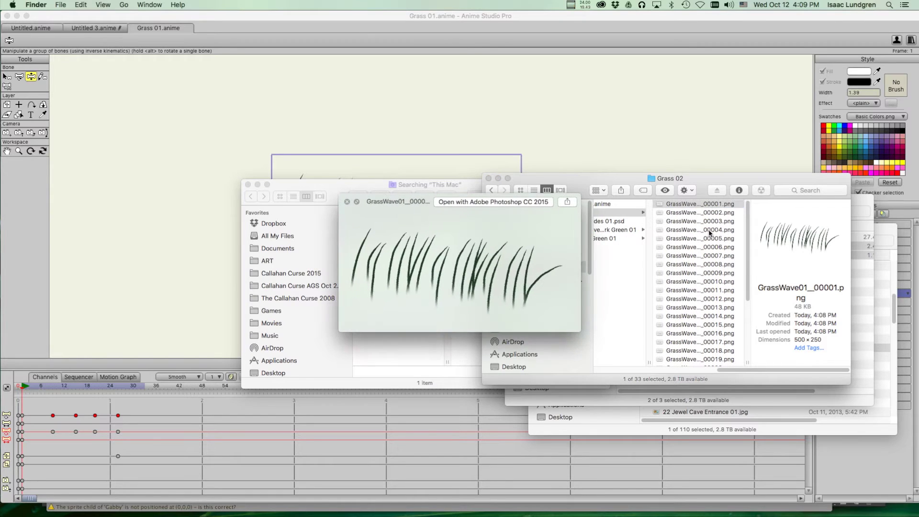
key("Down")
key("Down")
key("Down")
key("Down")
key("Down")
key("Down")
key("Down")
key("Down")
key("Down")
key("Down")
key("Down")
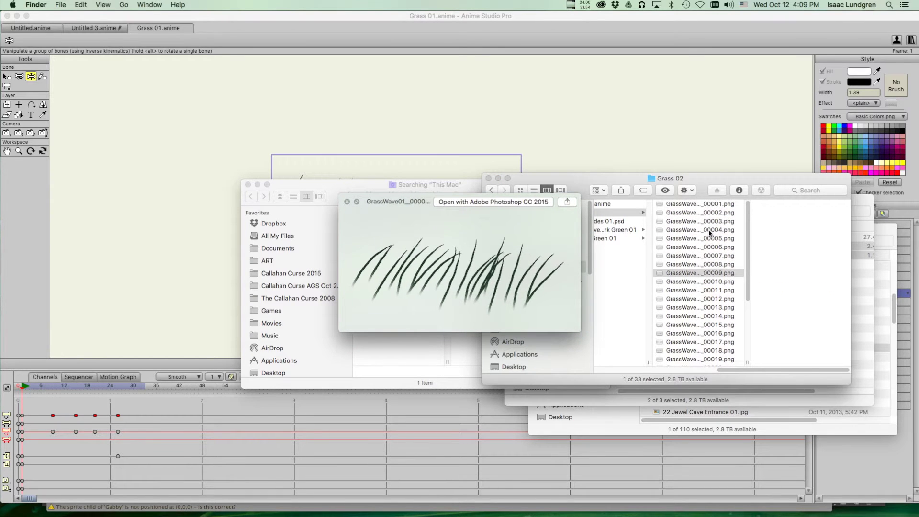
key("Down")
key("Down")
key("Down")
key("space")
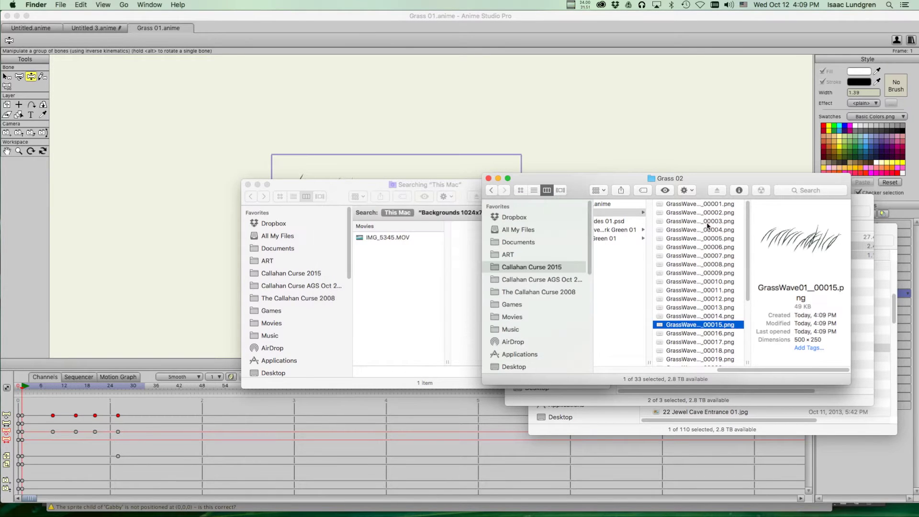
Select all 33 GrassWave PNG frames in Finder and bring Unity back to the front.
left_click(708, 205)
scroll(704, 273, "down", 5)
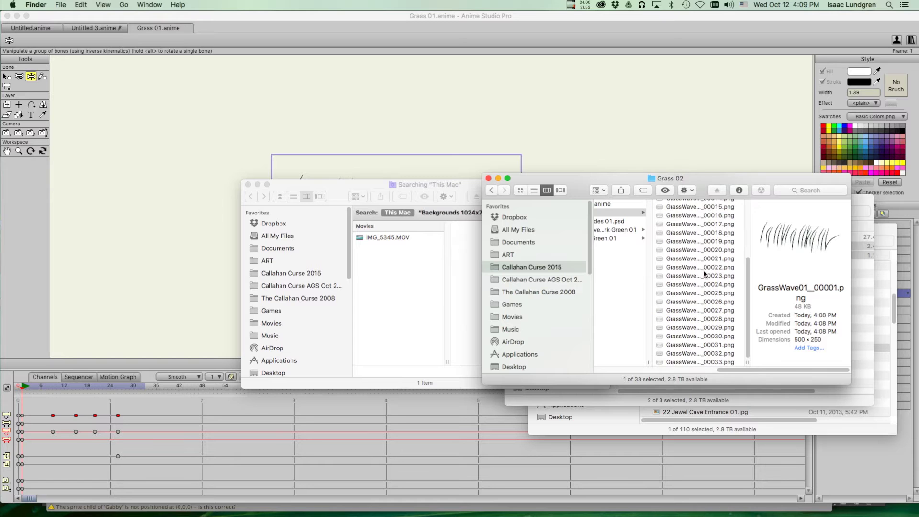
left_click(705, 363, "shift")
mouse_move(572, 504)
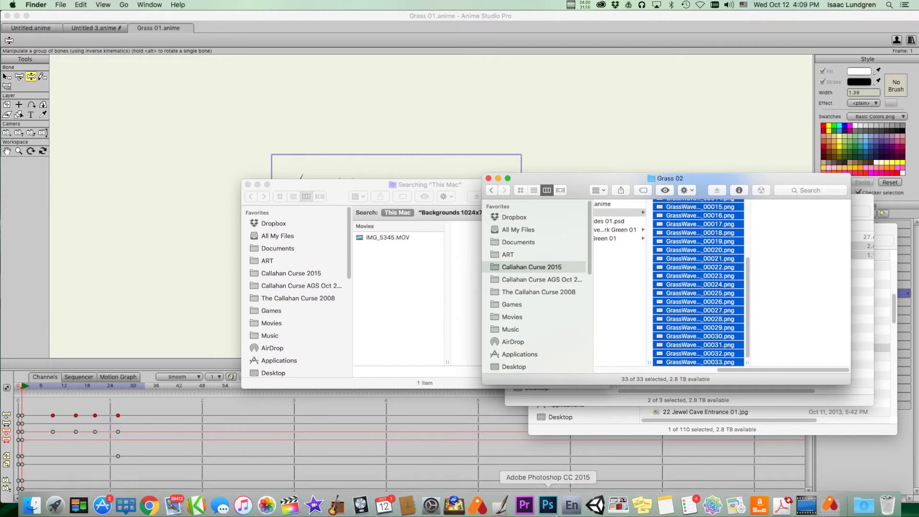
left_click(595, 502)
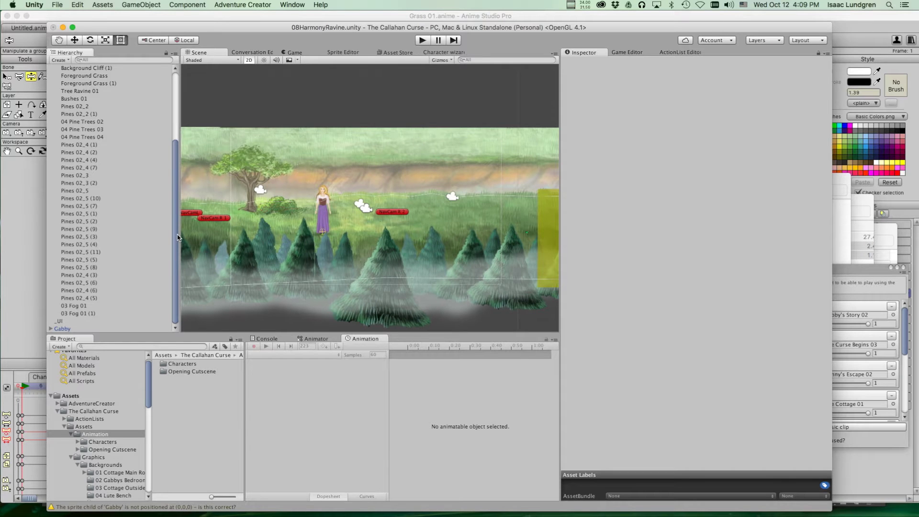
Create a new Grass 01 folder inside the Animation folder and open it.
left_click(147, 388)
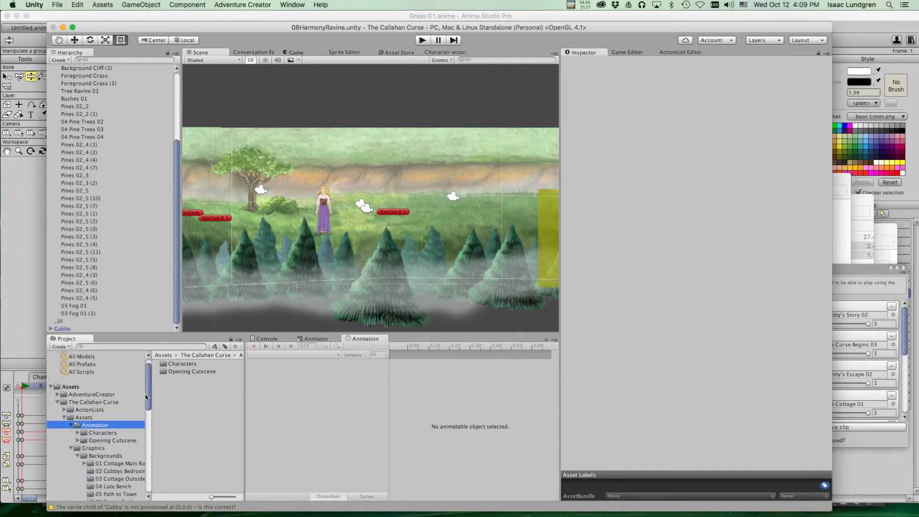
left_click(97, 431)
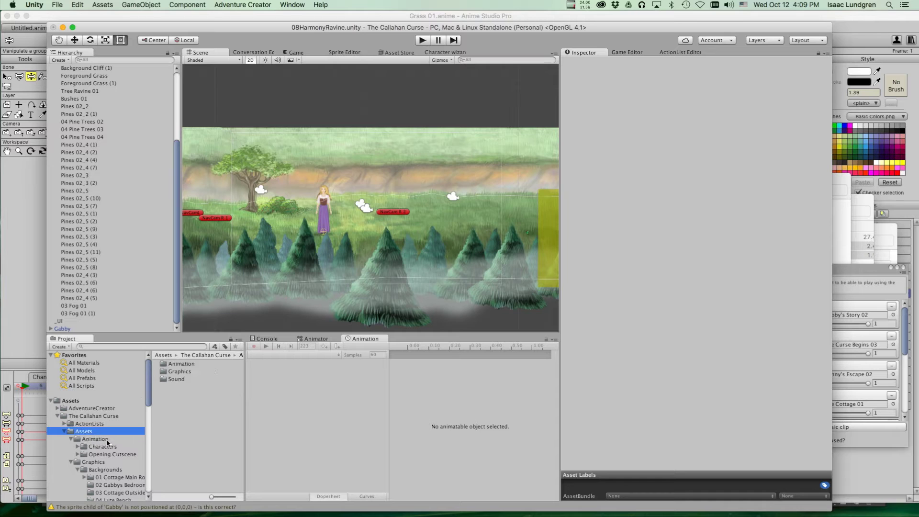
left_click(109, 439)
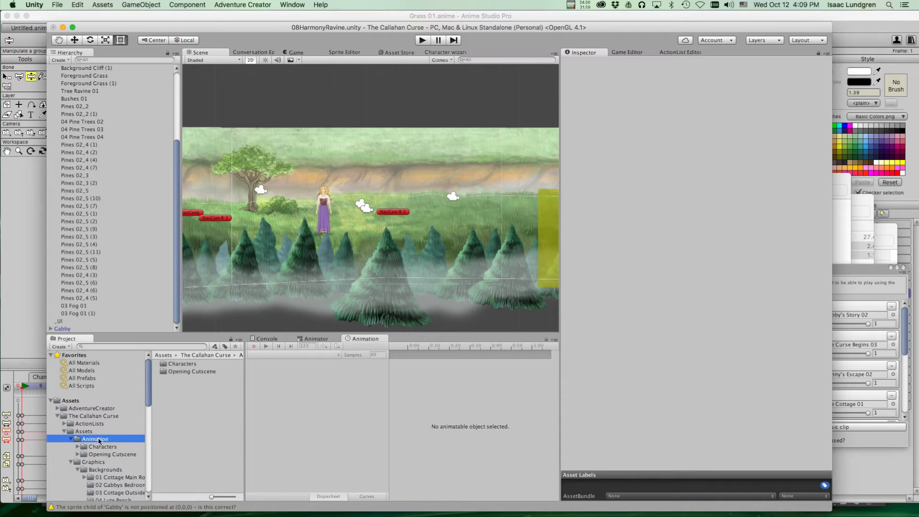
right_click(171, 409)
mouse_move(200, 345)
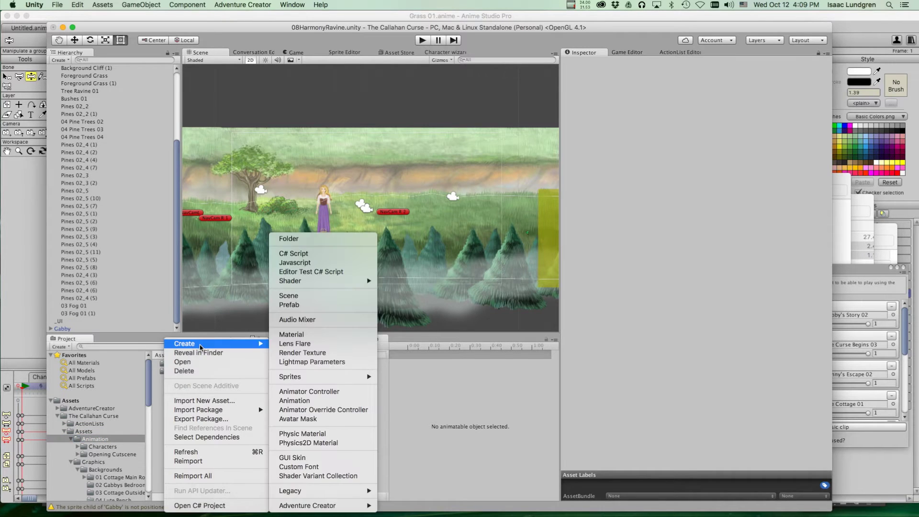
left_click(297, 239)
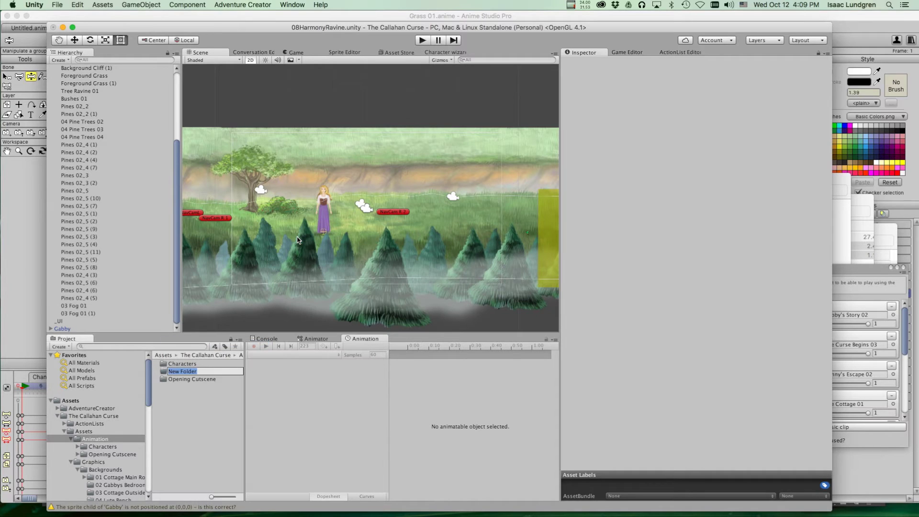
type("Grass 01")
key("Return")
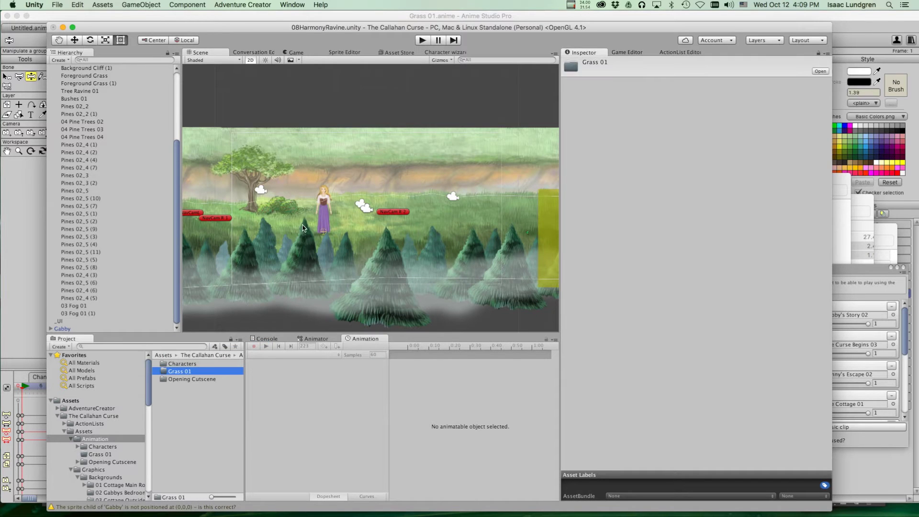
double_click(221, 372)
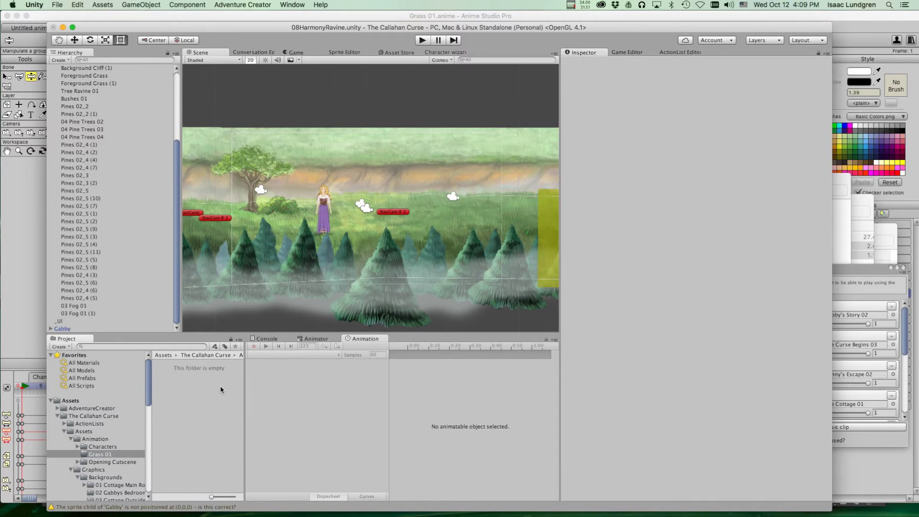
Import the 33 GrassWave PNG frames from Finder into Grass 01.
left_click(30, 506)
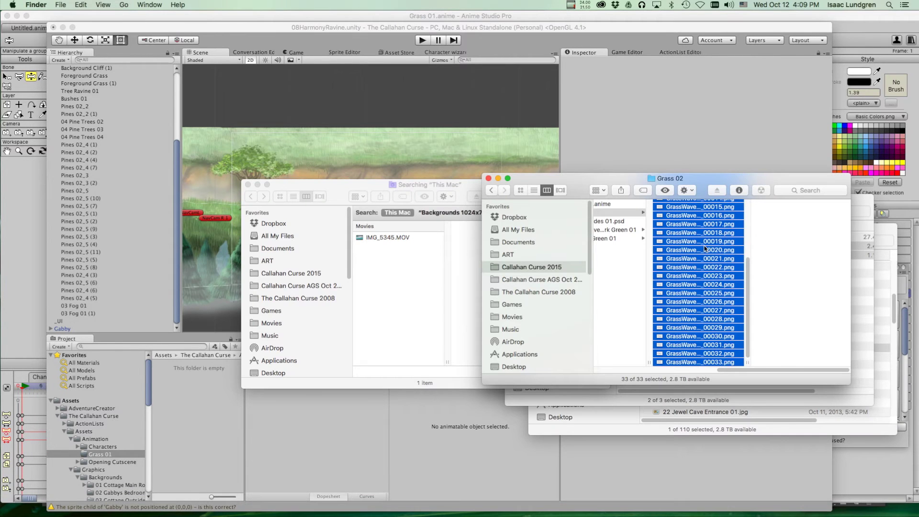
left_click_drag(694, 249, 192, 411)
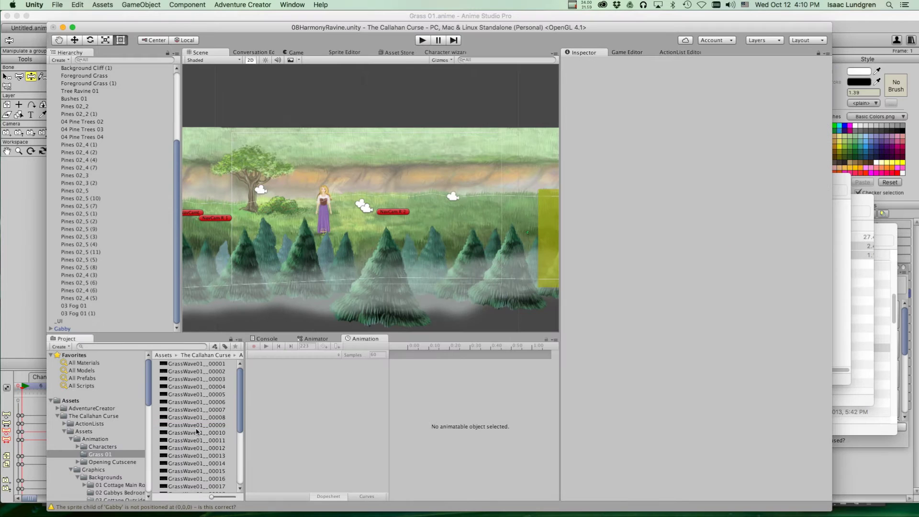
scroll(203, 419, "up", 5)
Select all 33 GrassWave01 frames and inspect their texture type options without changing them.
left_click(204, 365)
scroll(194, 446, "down", 5)
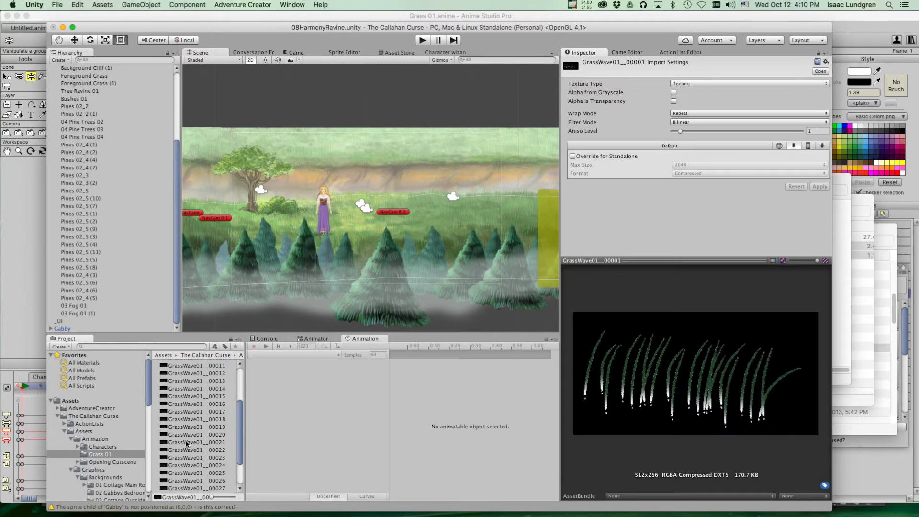
left_click(197, 489, "shift")
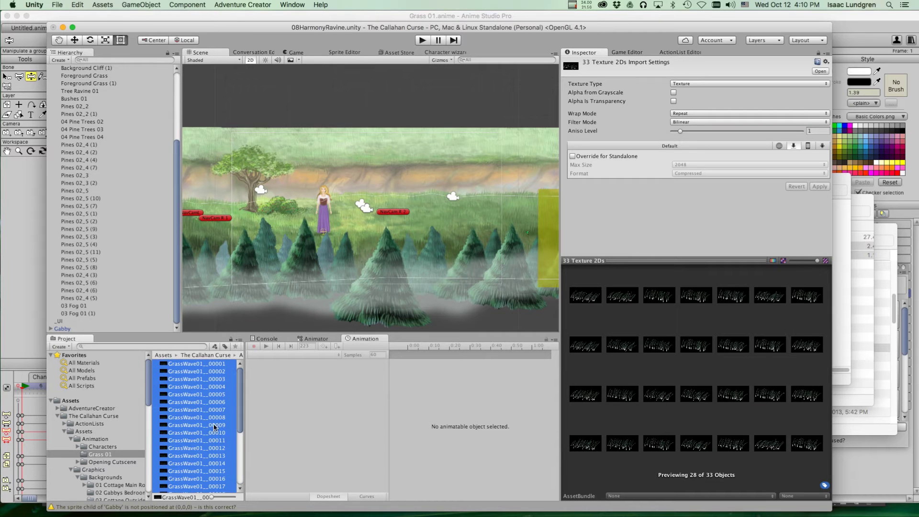
scroll(215, 427, "up", 5)
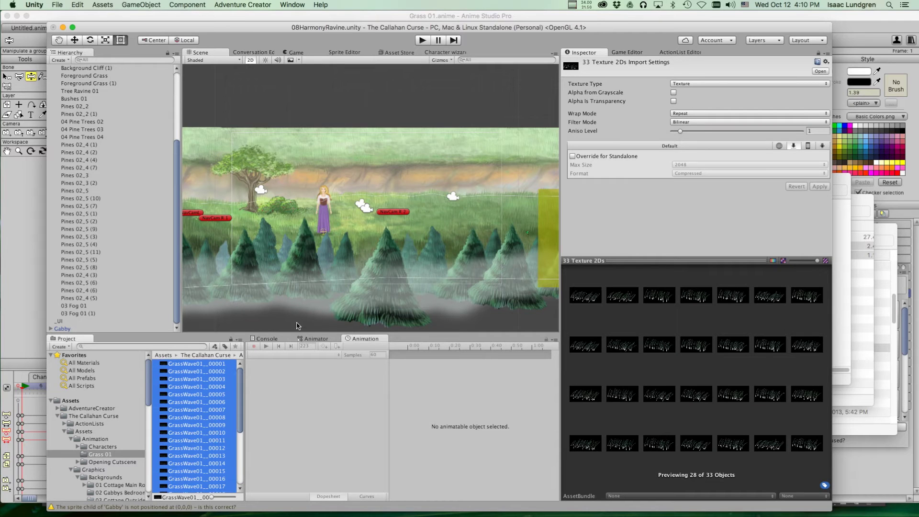
left_click(689, 85)
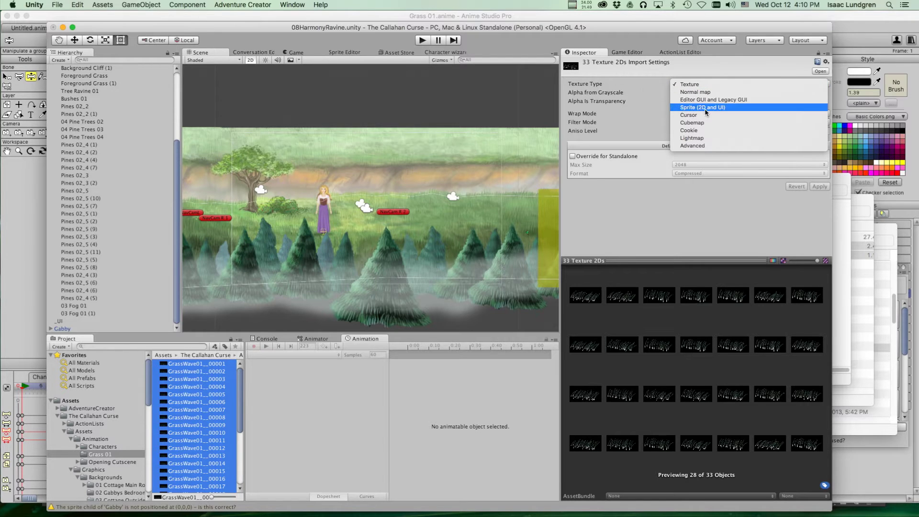
left_click(667, 110)
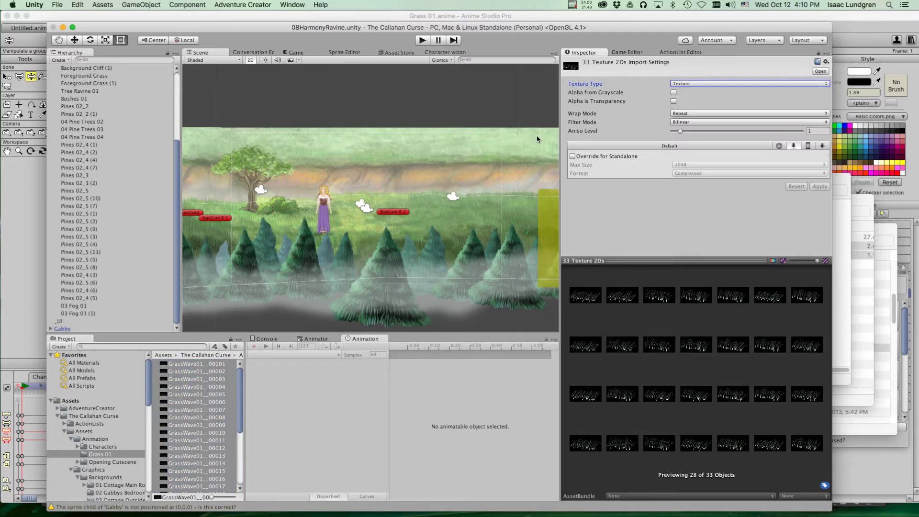
Set all 33 GrassWave01 frames to Sprite (2D and UI), apply, and check one frame.
left_click(207, 389)
left_click(207, 364)
scroll(208, 431, "down", 5)
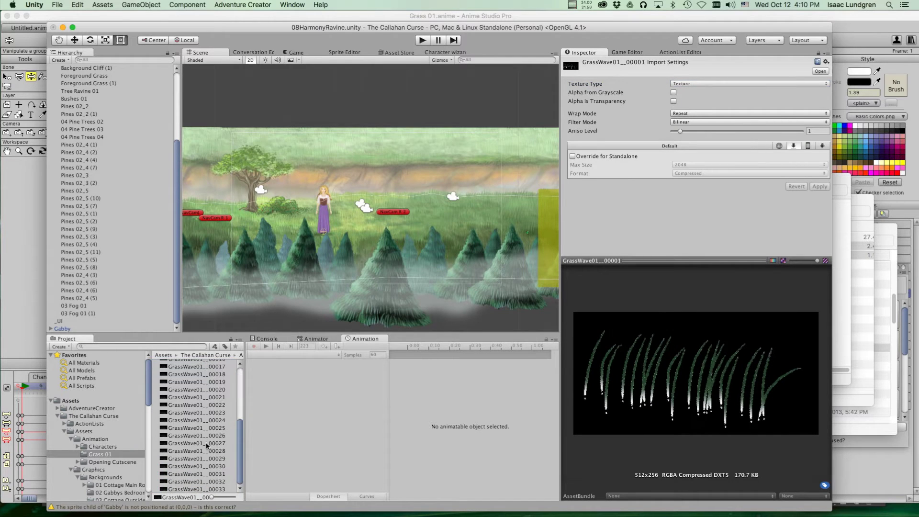
left_click(204, 485, "shift")
scroll(204, 440, "up", 5)
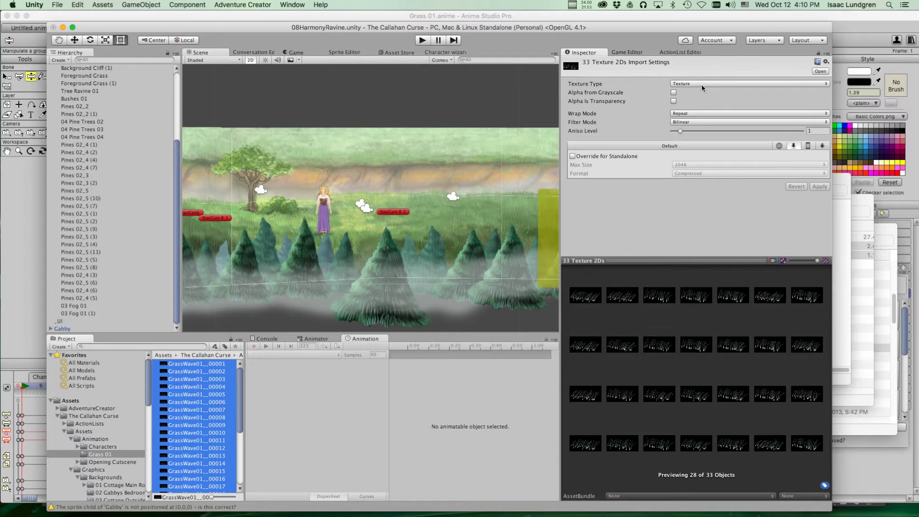
left_click(682, 85)
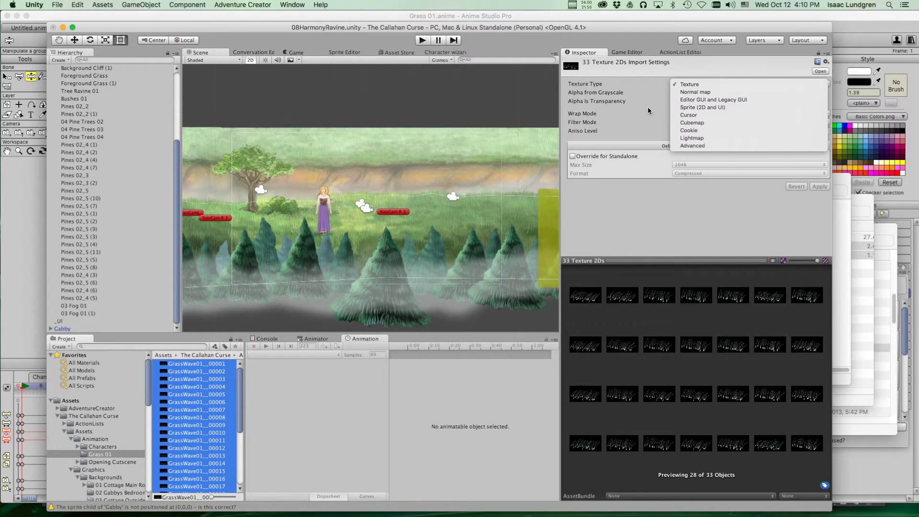
left_click(720, 108)
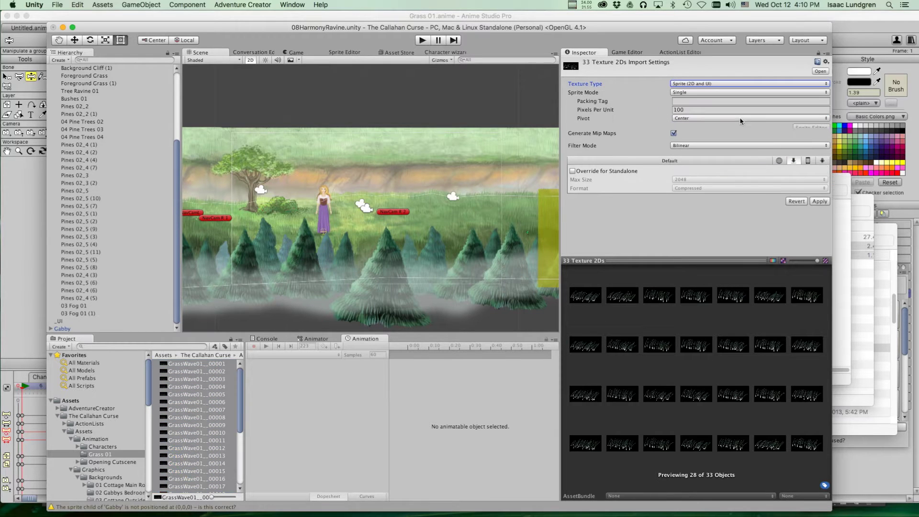
left_click(820, 206)
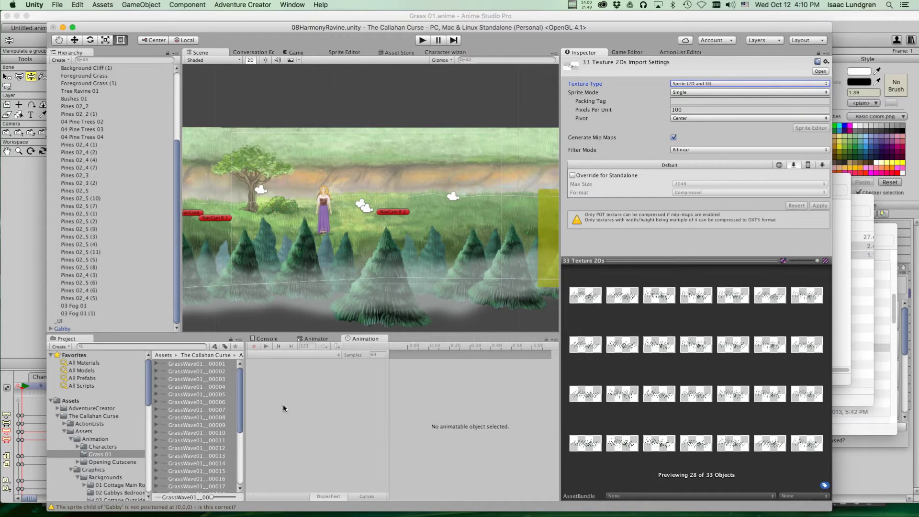
left_click(194, 402)
Place GrassWave01_00001 in the scene beside the girl and shrink it with the Rect tool.
left_click(210, 365)
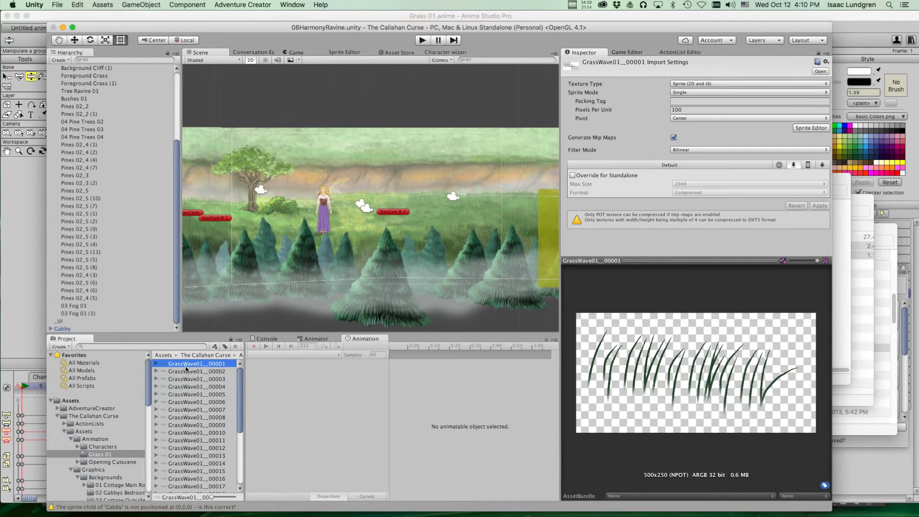
left_click_drag(187, 368, 381, 199)
scroll(426, 196, "up", 5)
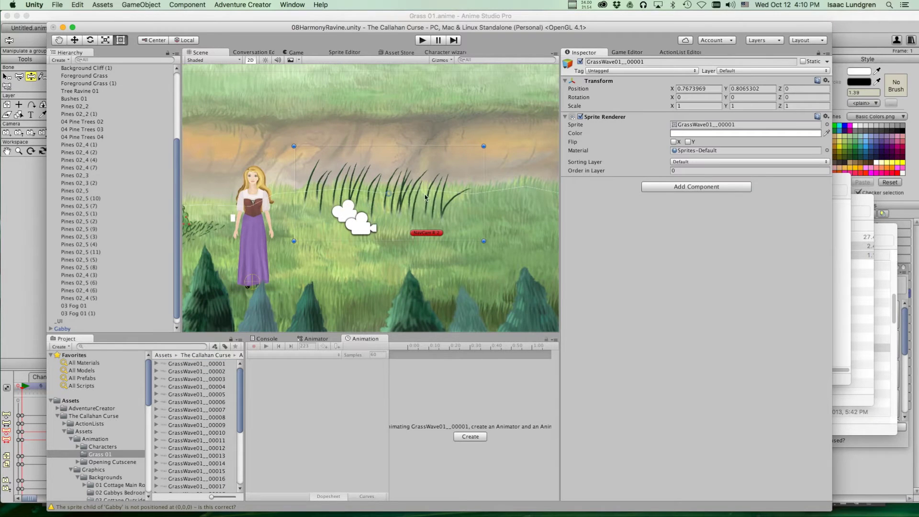
left_click_drag(484, 146, 433, 181)
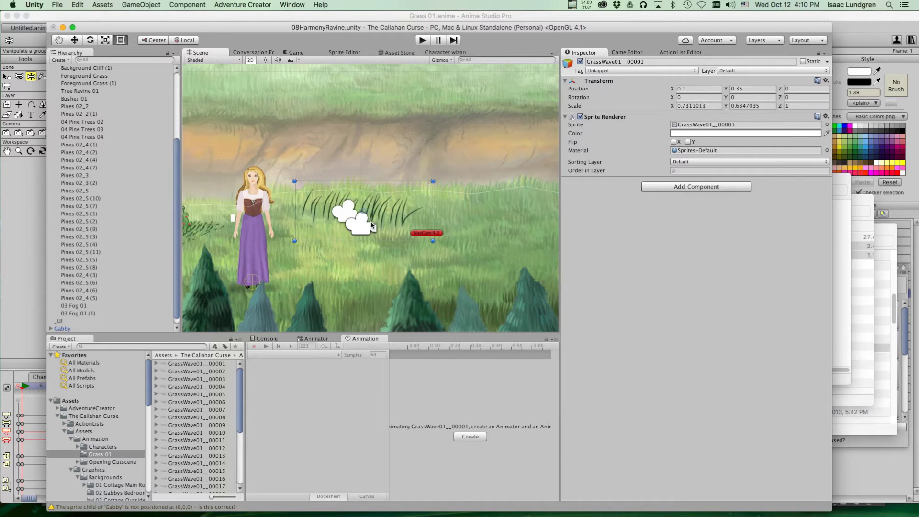
left_click_drag(377, 211, 378, 188)
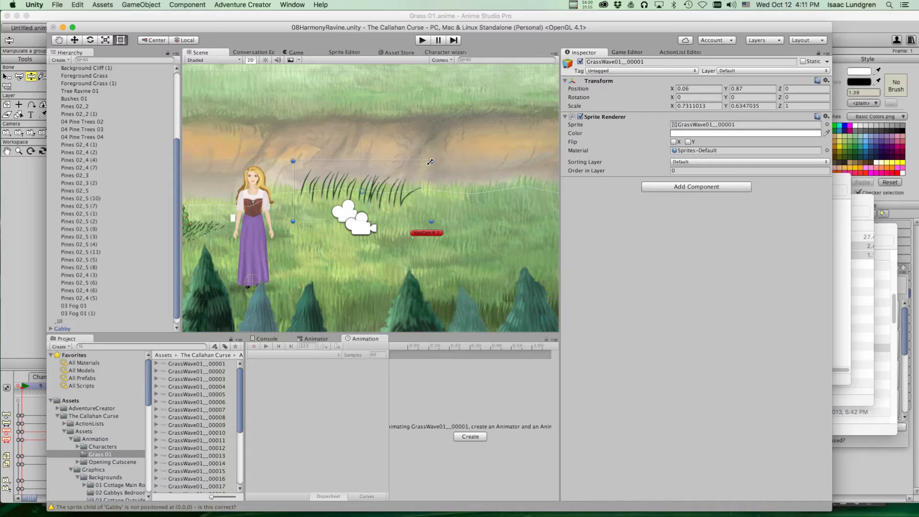
left_click_drag(431, 162, 429, 162)
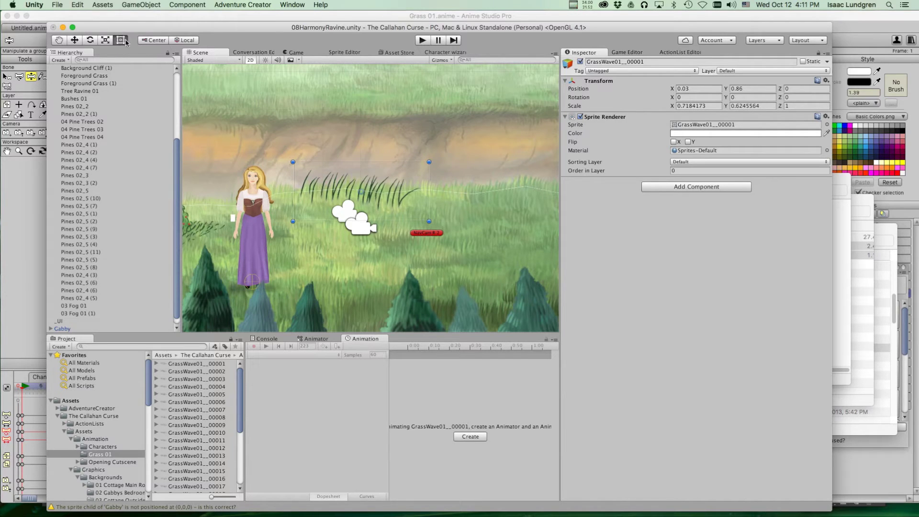
Nudge the grass sprite into position and tilt it slightly, to about 0.2575 degrees.
left_click(74, 41)
mouse_move(366, 186)
left_mouse_down()
mouse_move(390, 181)
mouse_move(377, 184)
left_mouse_up()
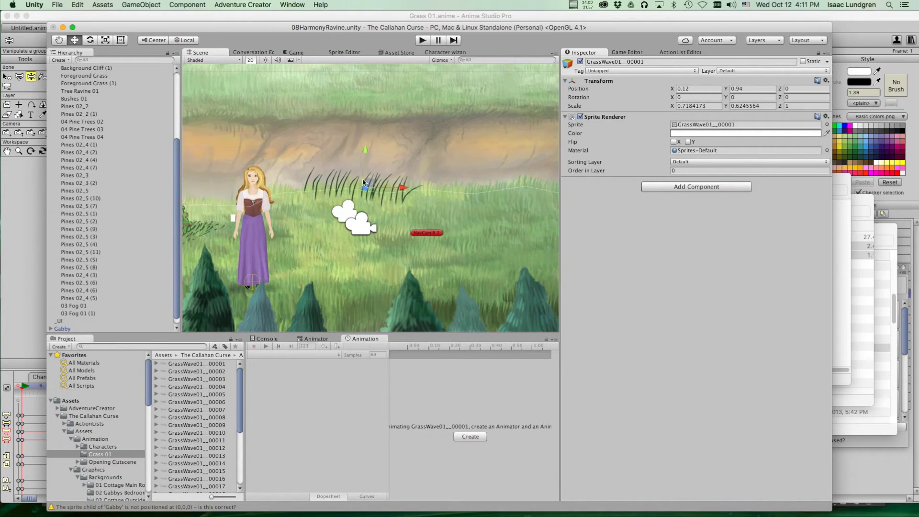
left_click(90, 41)
left_click_drag(405, 173, 408, 171)
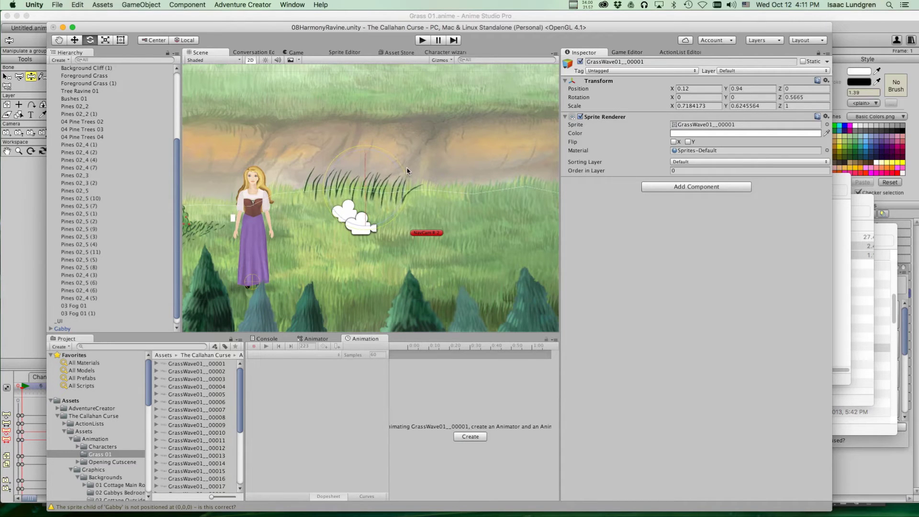
left_click(121, 40)
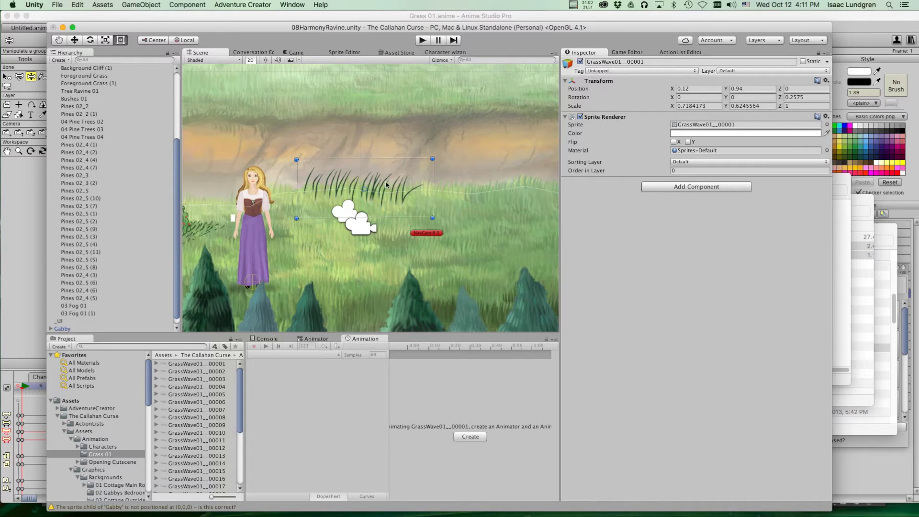
left_click_drag(385, 186, 382, 186)
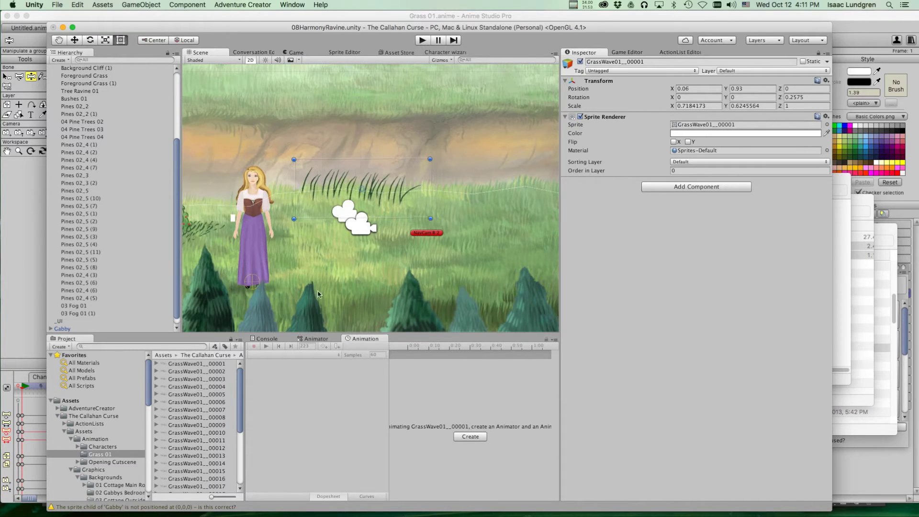
Rename the placed GrassWave01_00001 object to Grass 01.
left_click(207, 364)
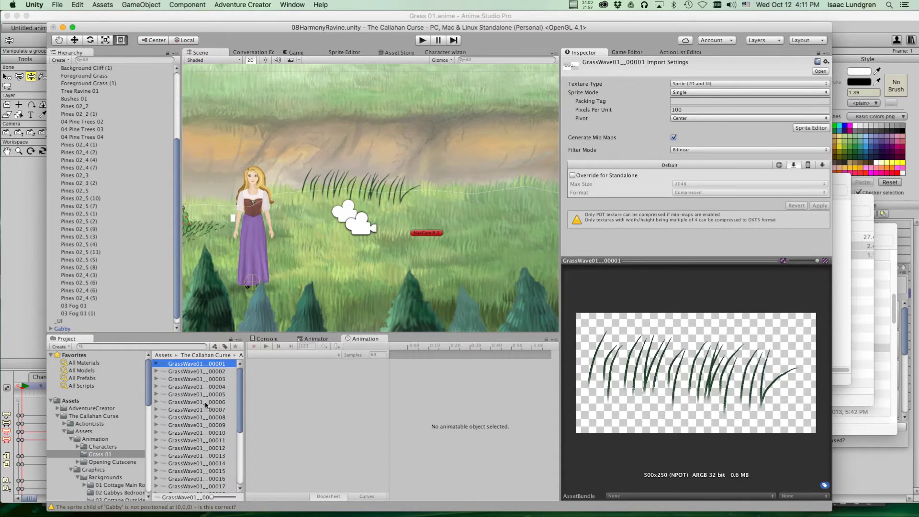
left_click_drag(328, 182, 326, 183)
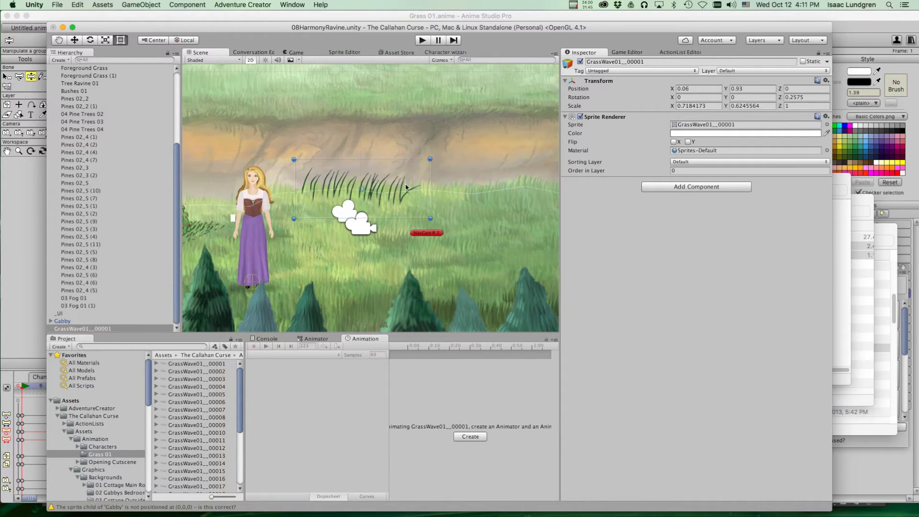
left_click(124, 321)
left_click(122, 329)
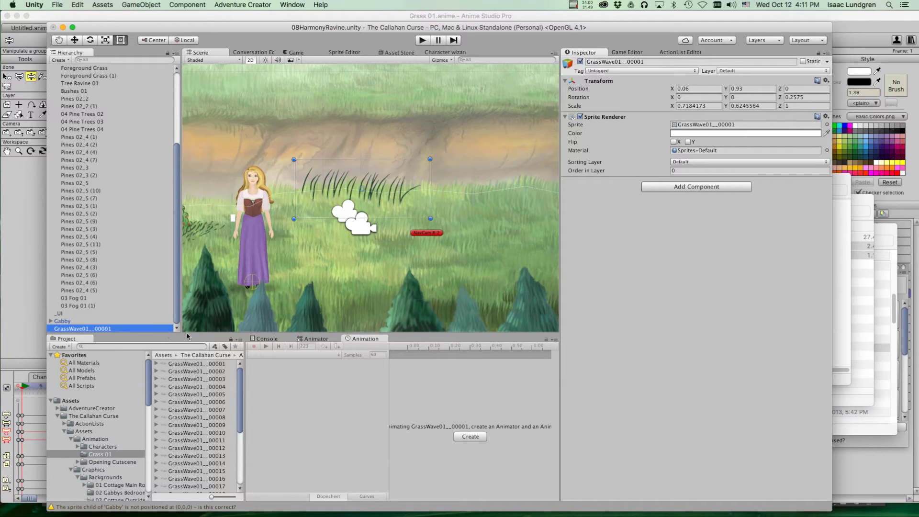
key("Return")
type("Gra")
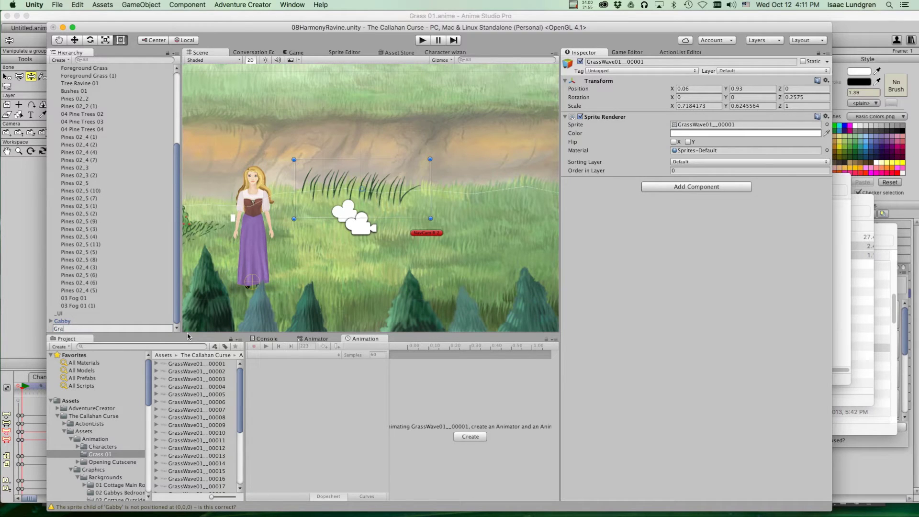
type("ss 01")
key("Return")
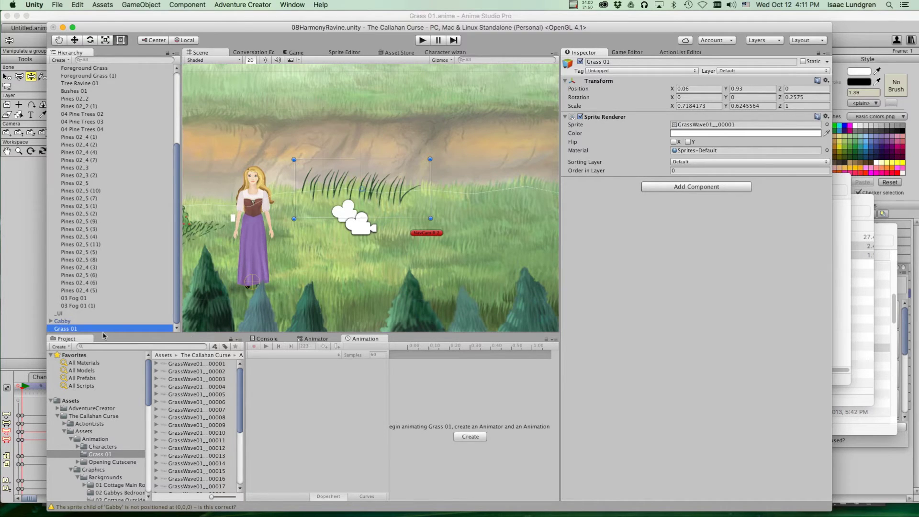
Set Grass 01's Order in Layer to 1, comparing against Foreground Grass and 03 Fog 01.
scroll(117, 261, "up", 5)
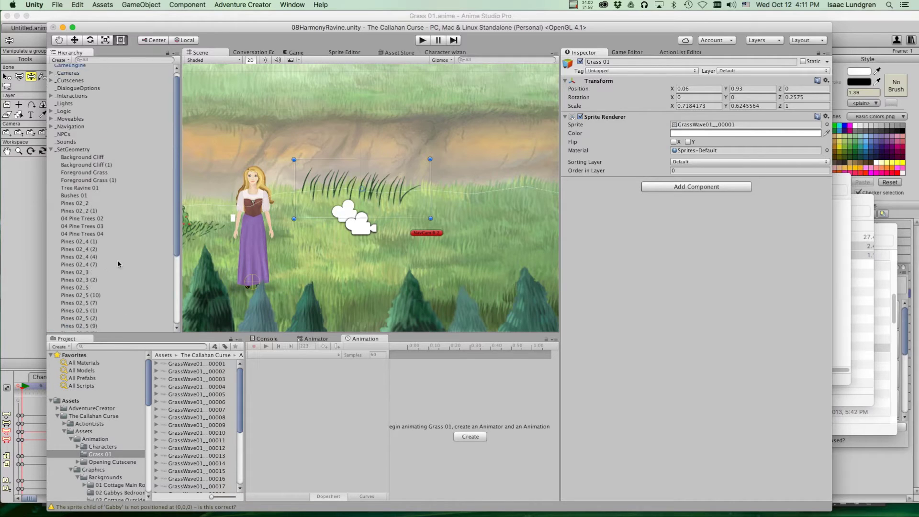
scroll(117, 261, "down", 5)
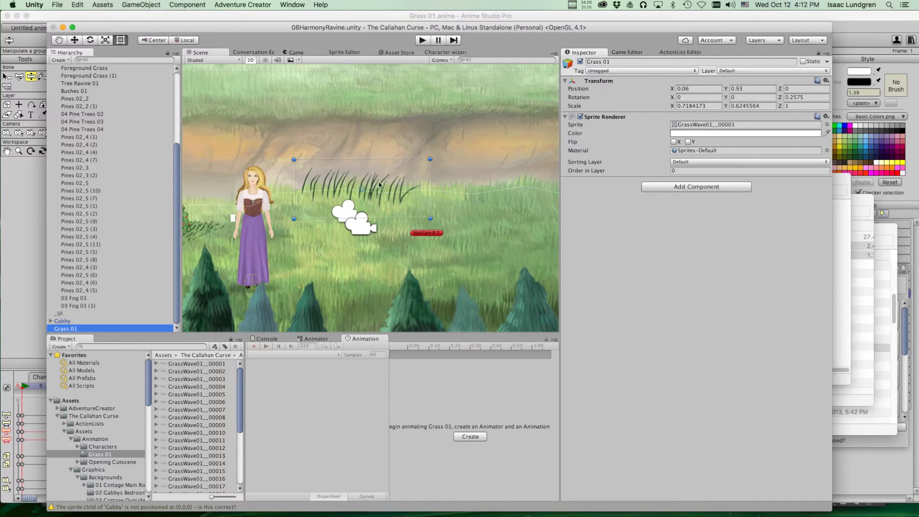
left_click(690, 172)
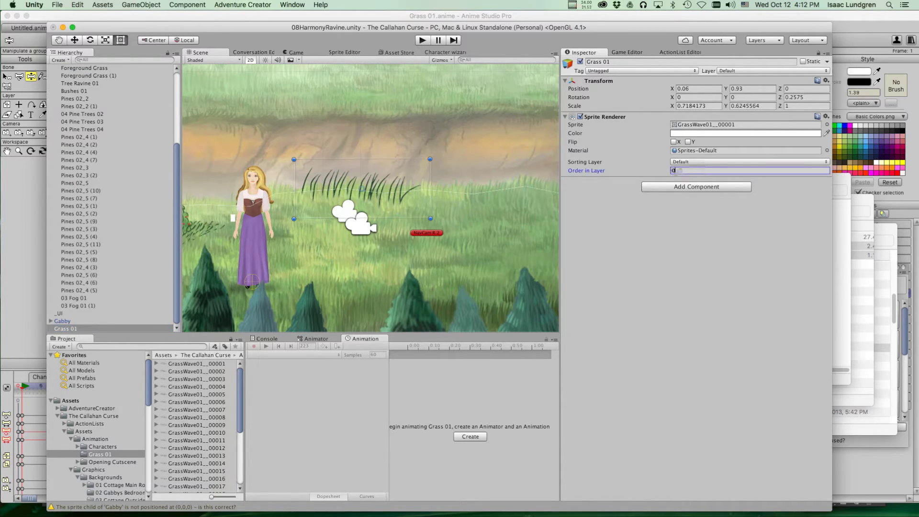
left_click(482, 215)
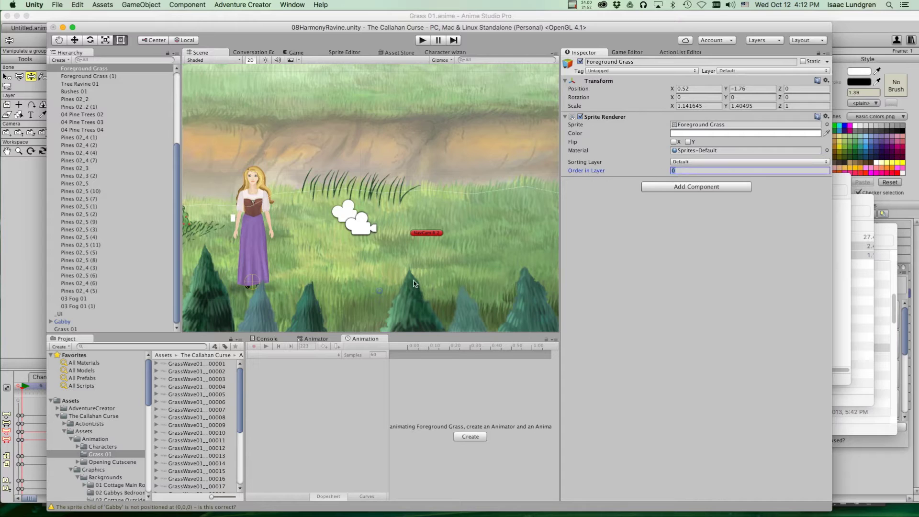
left_click(415, 193)
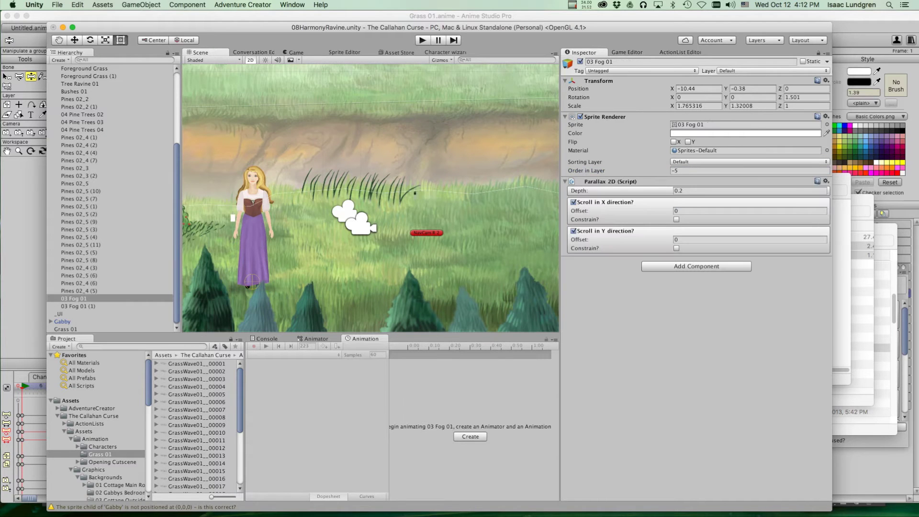
left_click(384, 182)
left_click(716, 172)
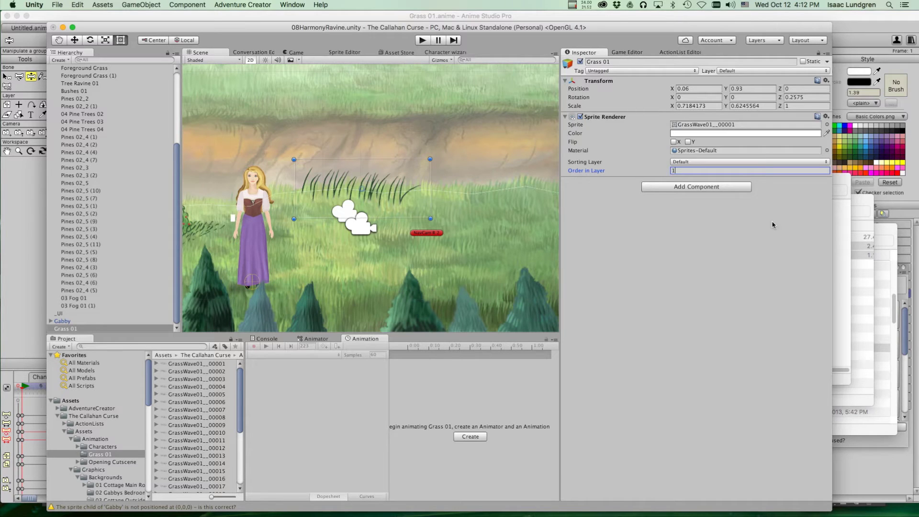
left_click(474, 209)
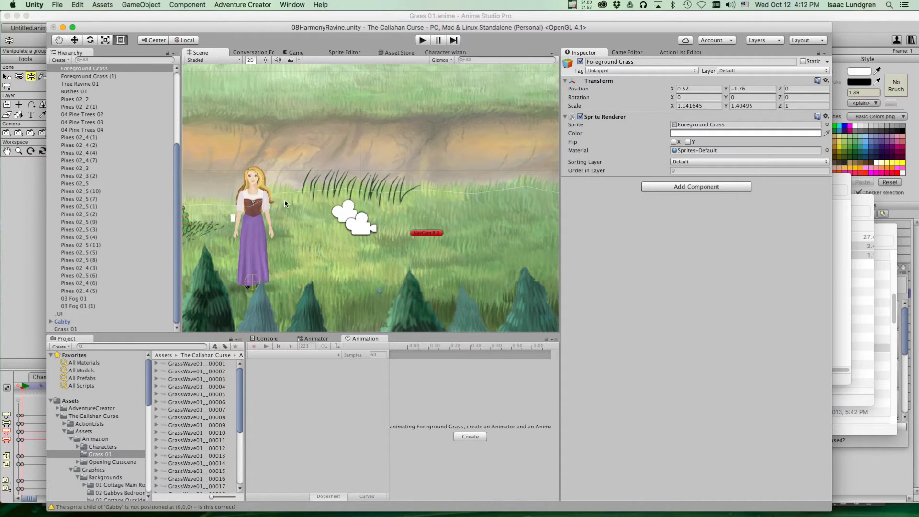
left_click(373, 186)
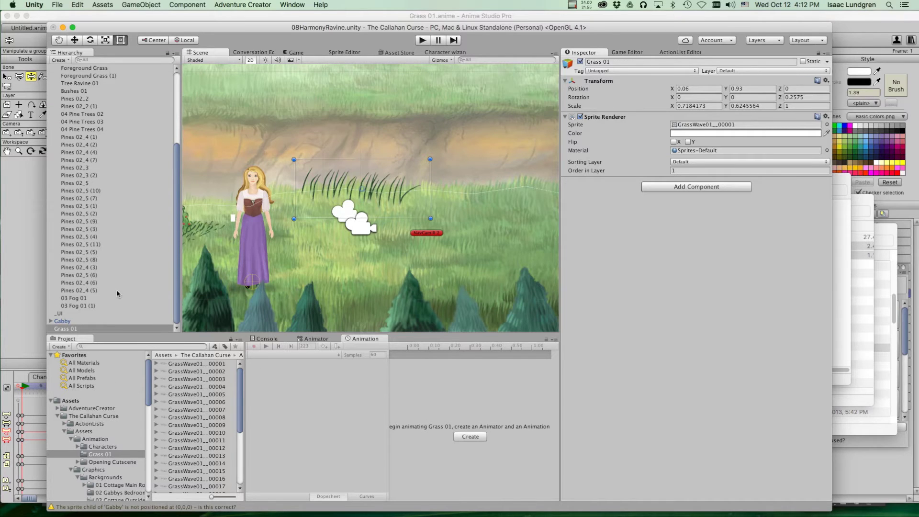
left_click(62, 320)
left_click(60, 328)
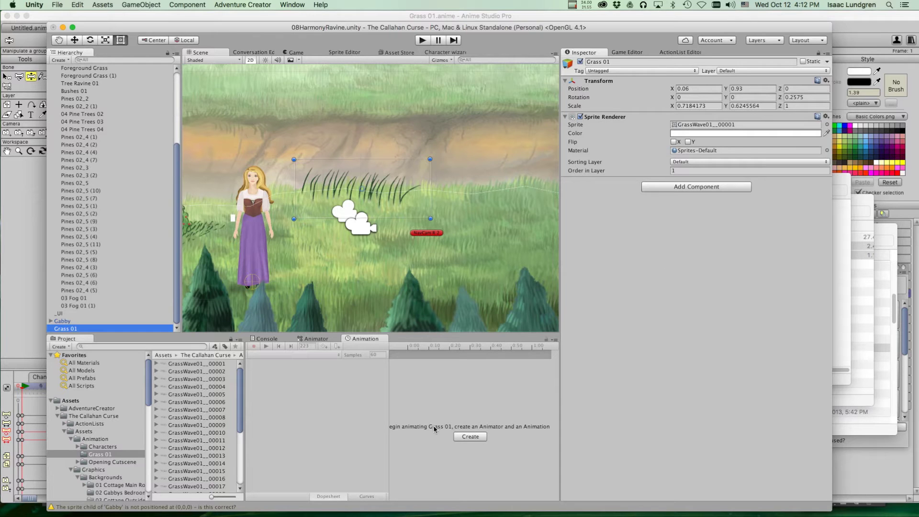
Create a Grass01 animation clip for Grass 01 and save it in the Animation folder.
left_click(462, 438)
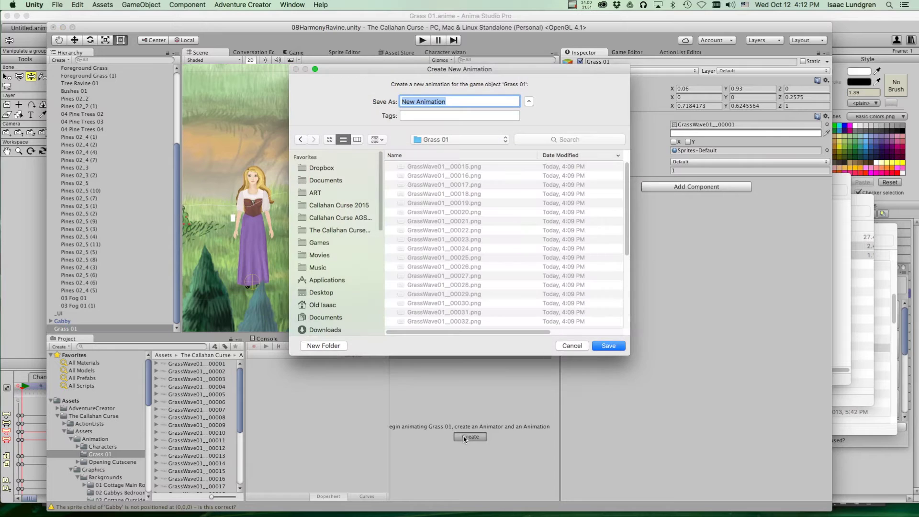
left_click(457, 140)
left_click(457, 150)
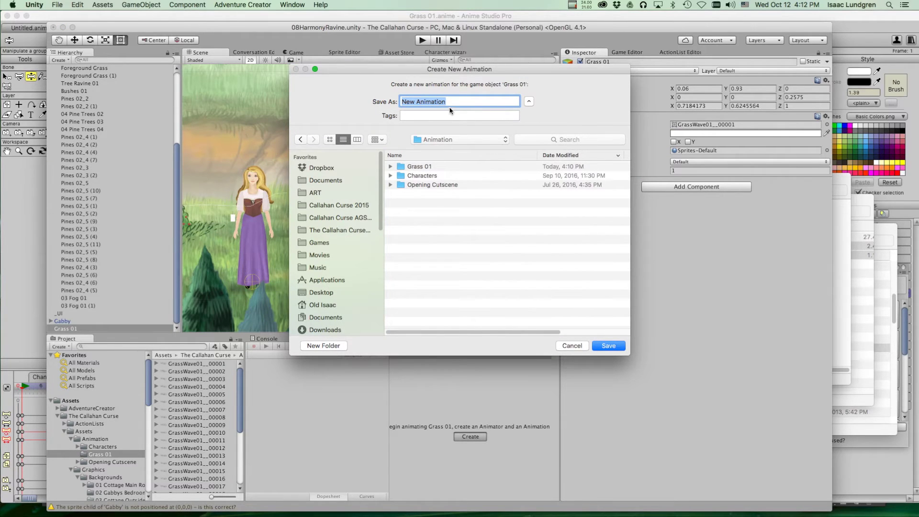
type("Grass01")
left_click(607, 345)
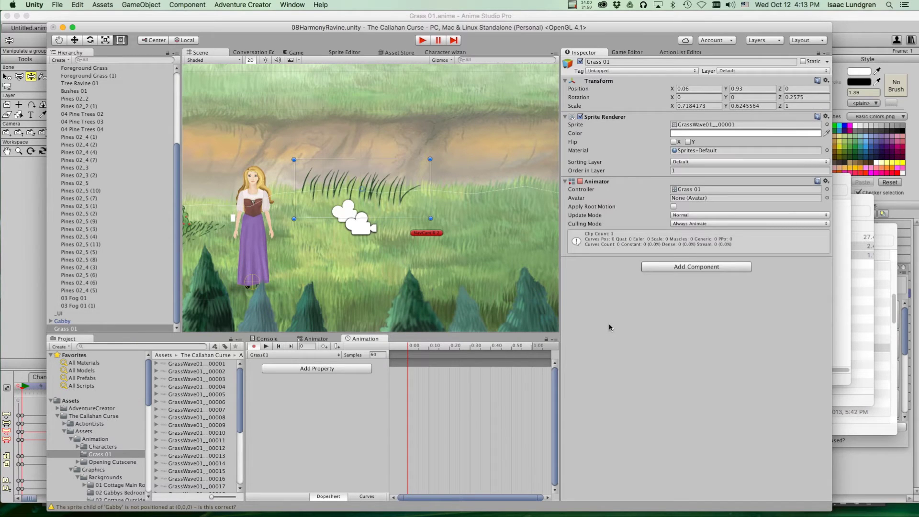
Reselect Grass 01 and keep Grass01 as its current animation clip.
left_click(67, 322)
left_click(66, 329)
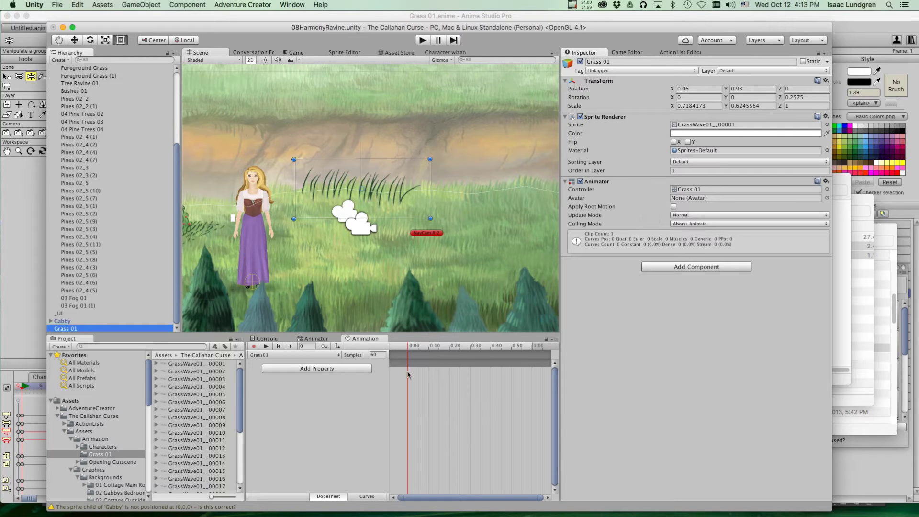
left_click(288, 355)
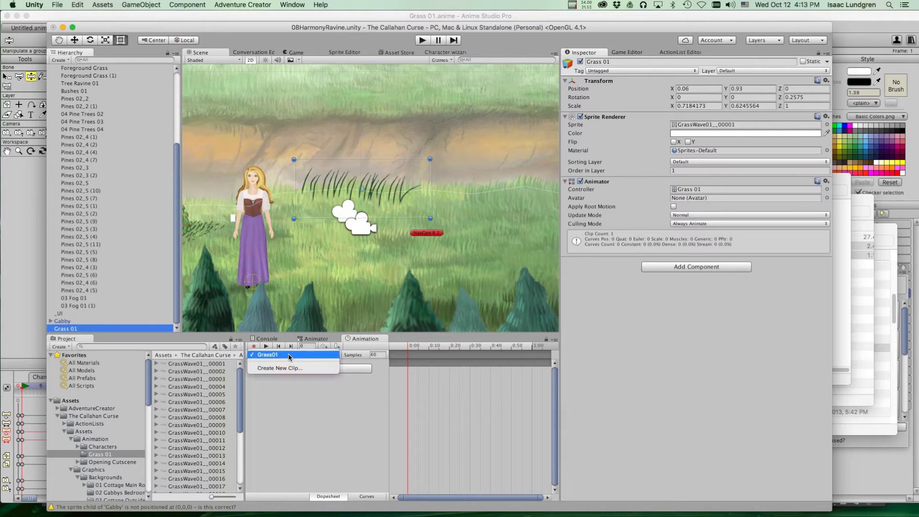
left_click(332, 356)
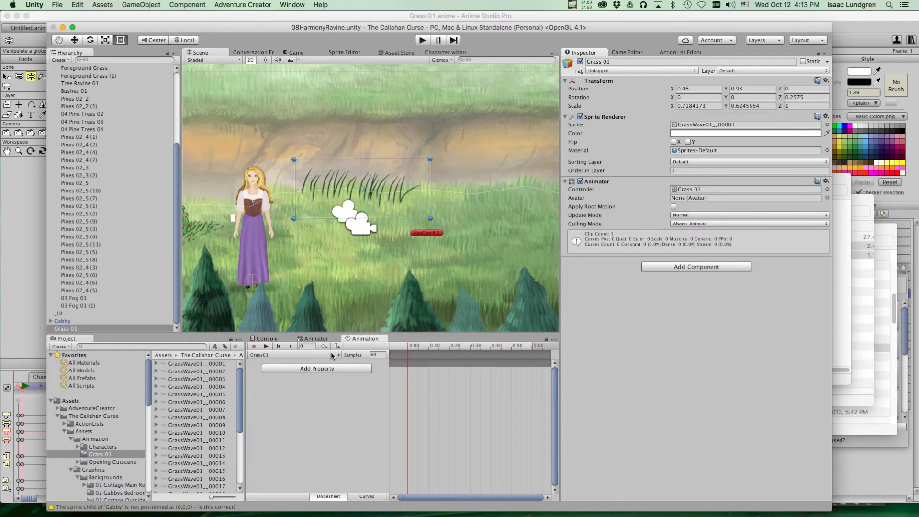
left_click(96, 322)
left_click(99, 276)
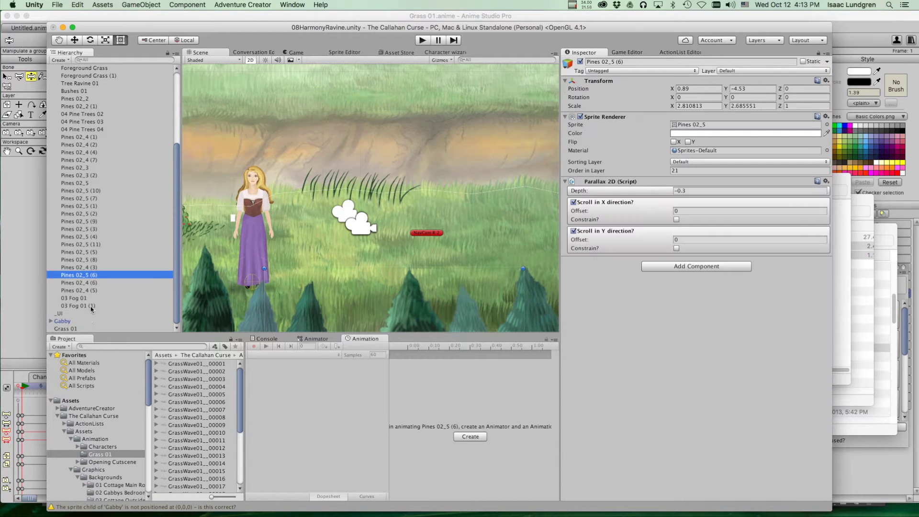
left_click(89, 329)
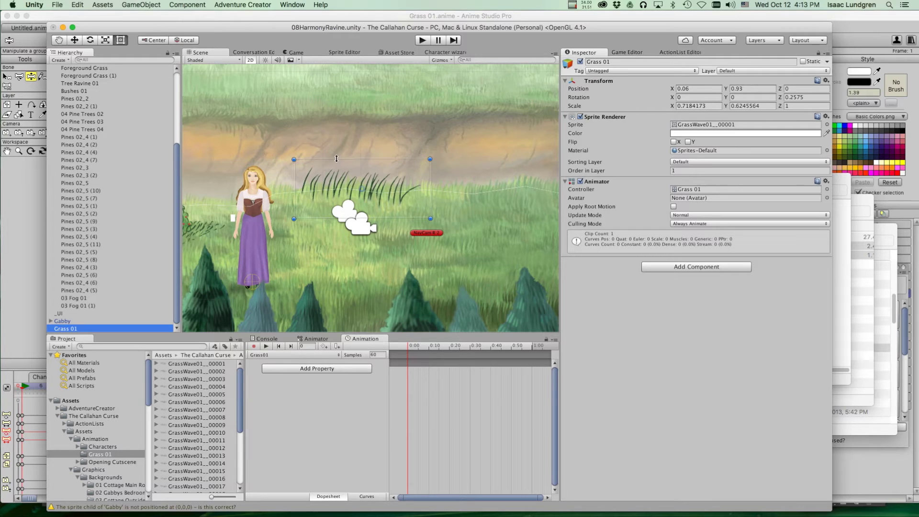
Select all 33 GrassWave01 frames and drag them into the Grass01 clip as sprite keys.
left_click(212, 364)
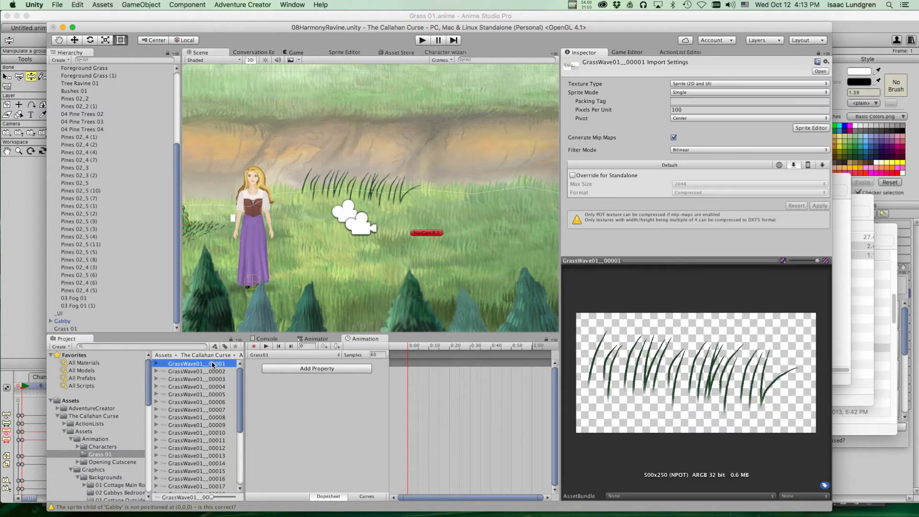
scroll(209, 390, "down", 5)
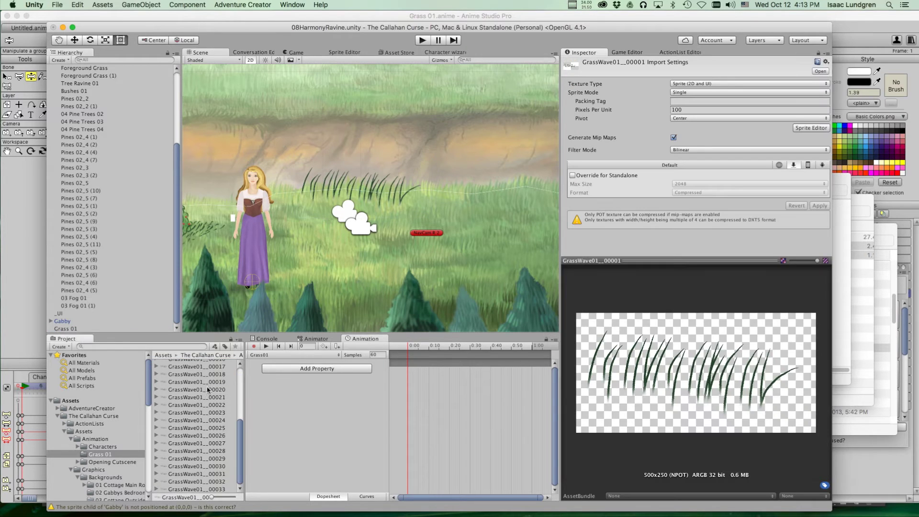
left_click(214, 490, "shift")
scroll(210, 419, "up", 5)
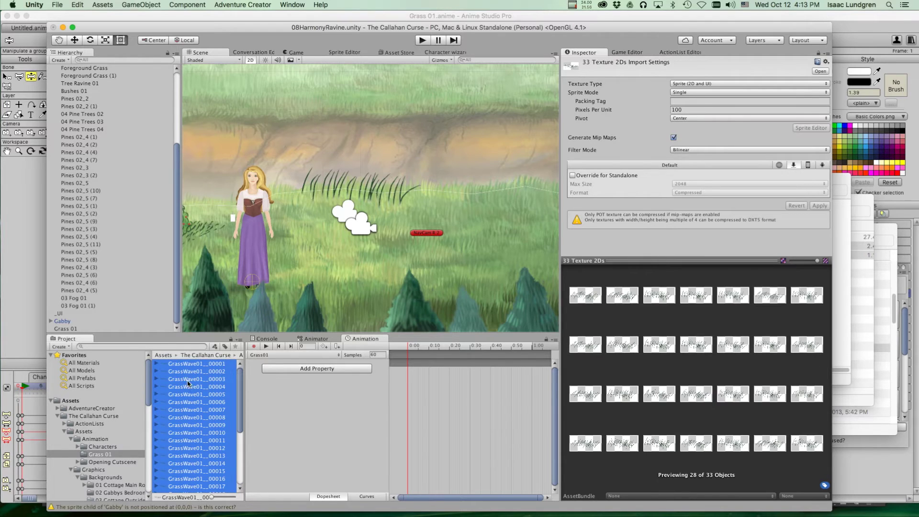
left_click_drag(173, 368, 409, 378)
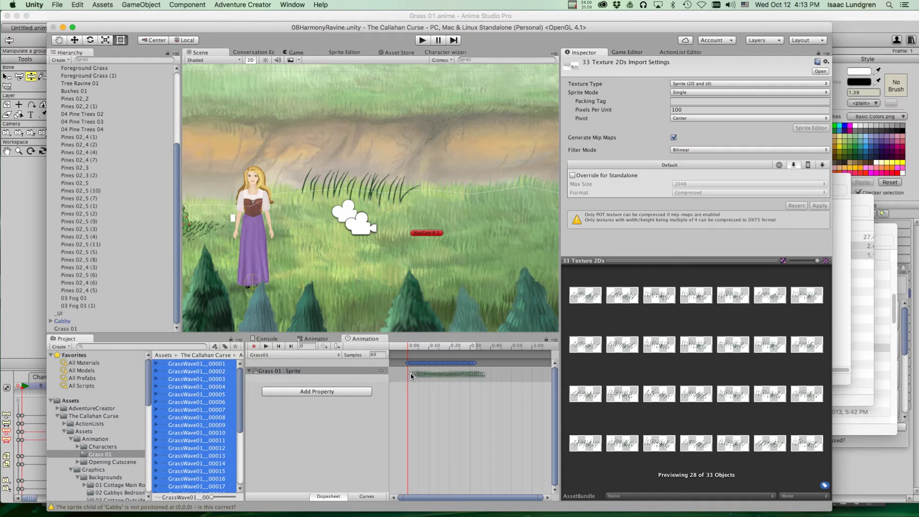
Preview the Grass01 animation, change its sample rate to 30 then 32, and replay it.
left_click(266, 347)
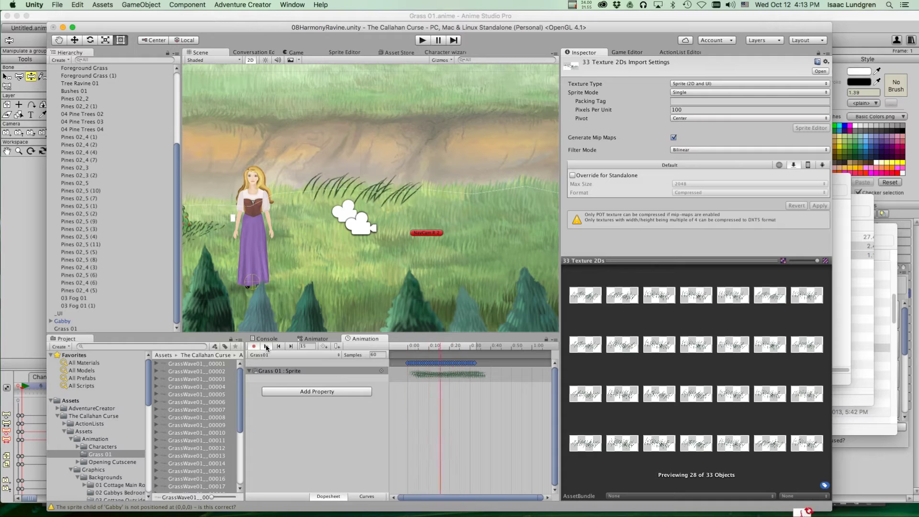
left_click(379, 355)
type("30")
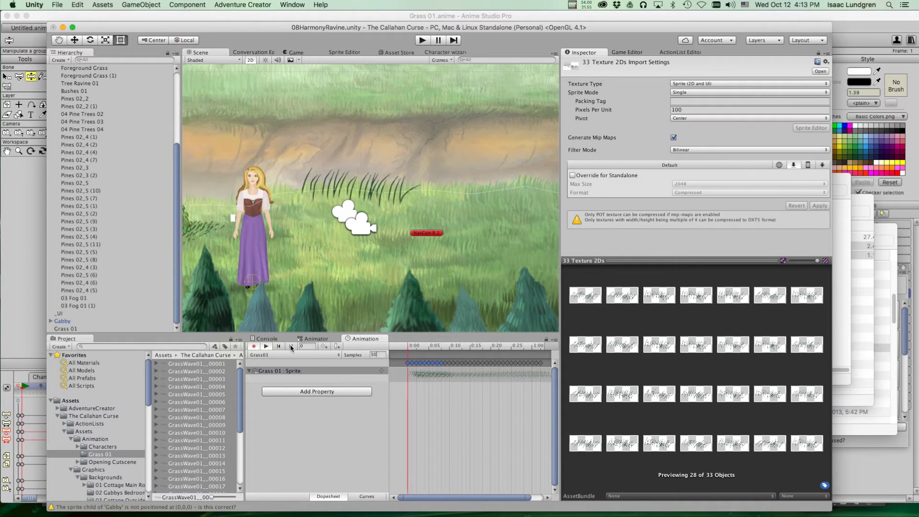
left_click(365, 355)
type("32")
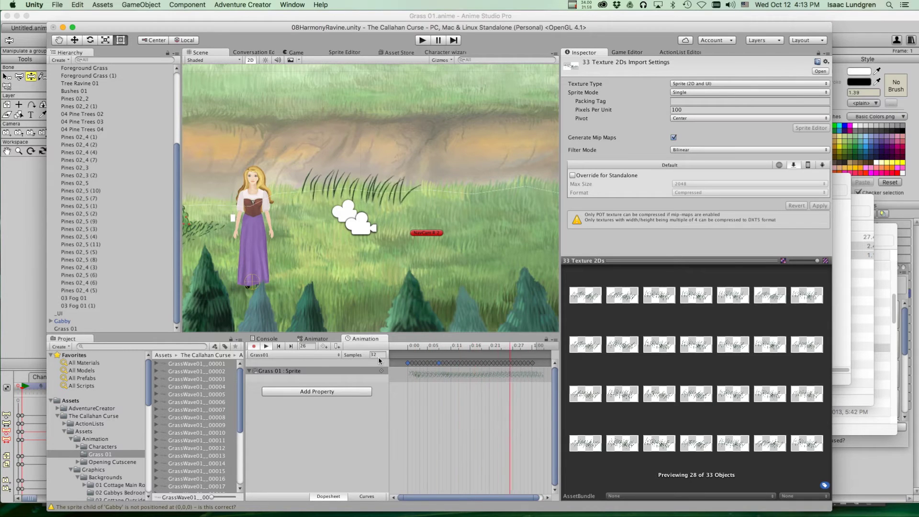
left_click(410, 345)
left_click(454, 407)
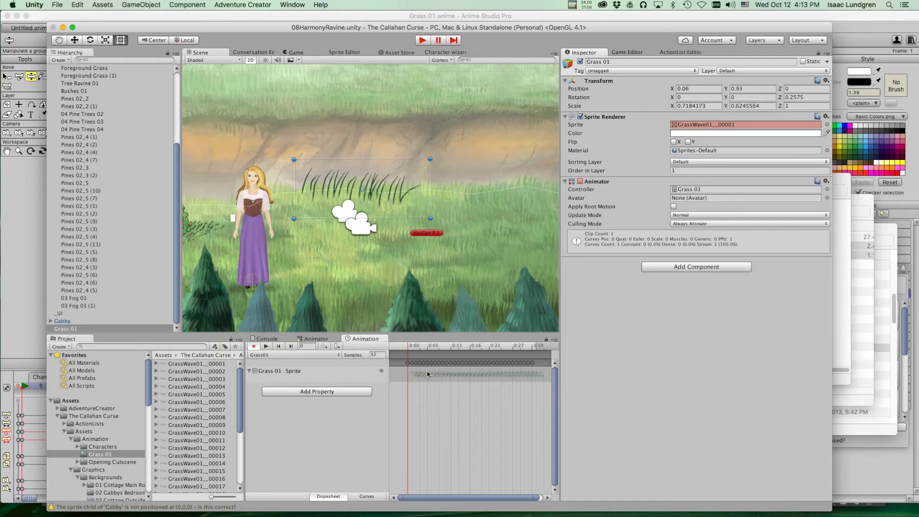
left_click(267, 346)
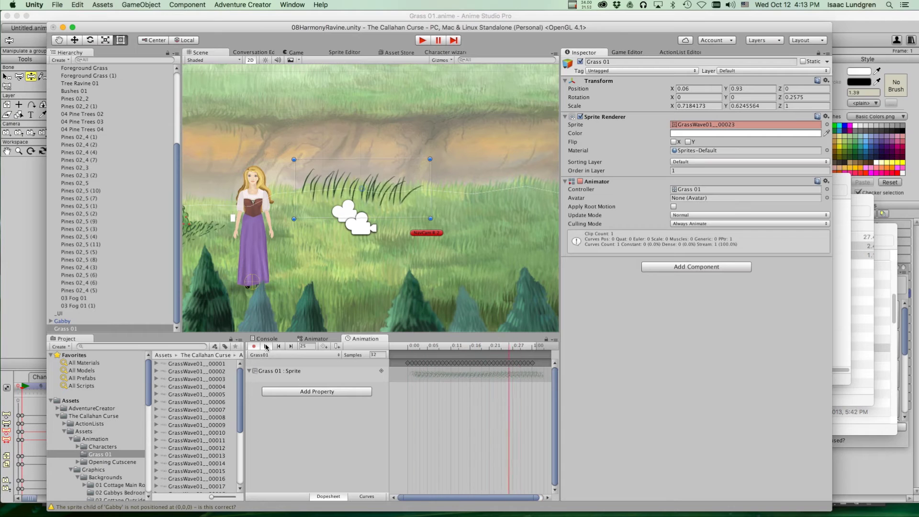
left_click(266, 346)
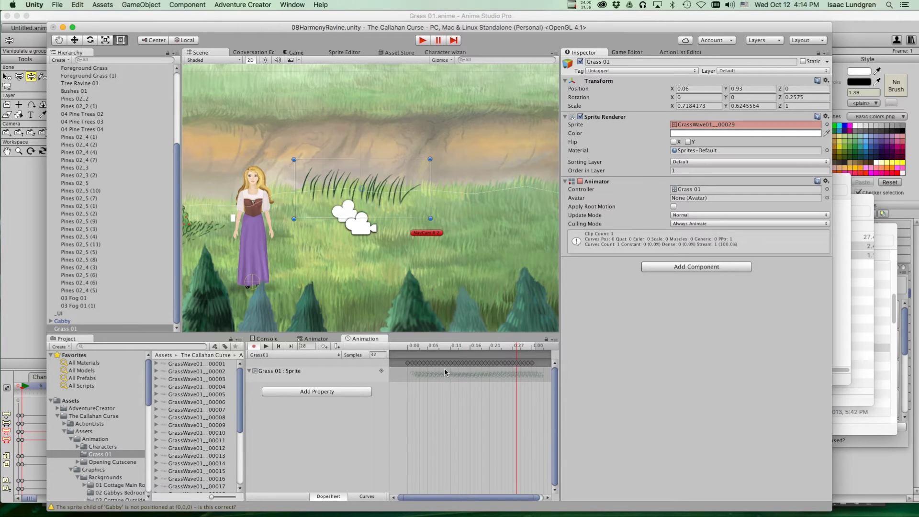
Copy the grass sprite keys and paste another run after them at frame 58.
scroll(444, 372, "down", 5)
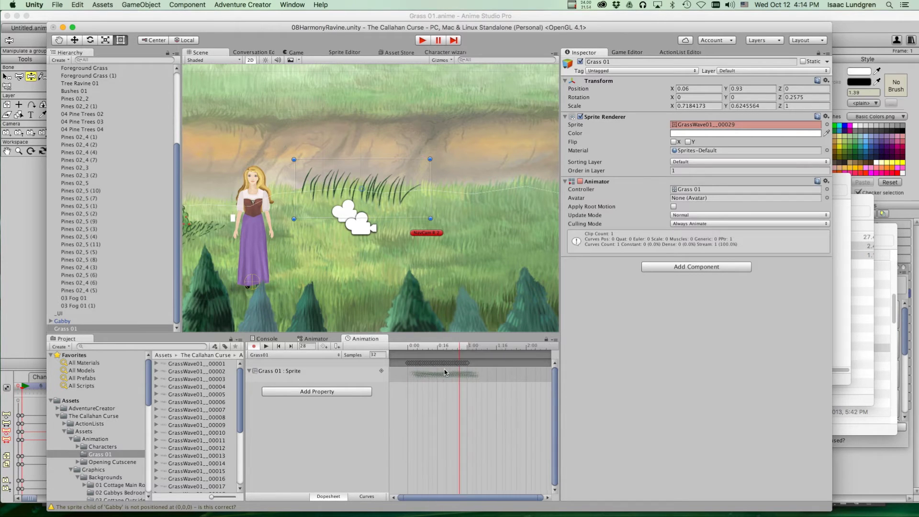
scroll(426, 376, "down", 6)
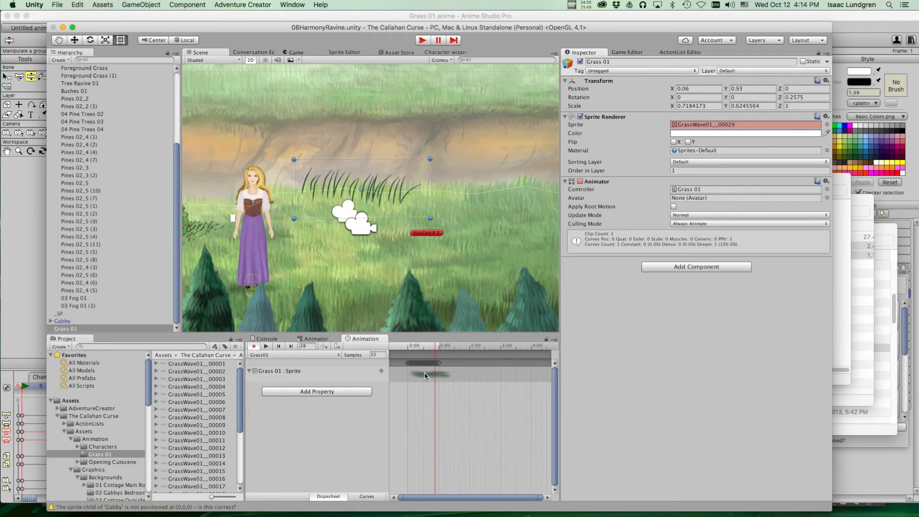
scroll(427, 376, "down", 3)
left_click_drag(455, 367, 402, 351)
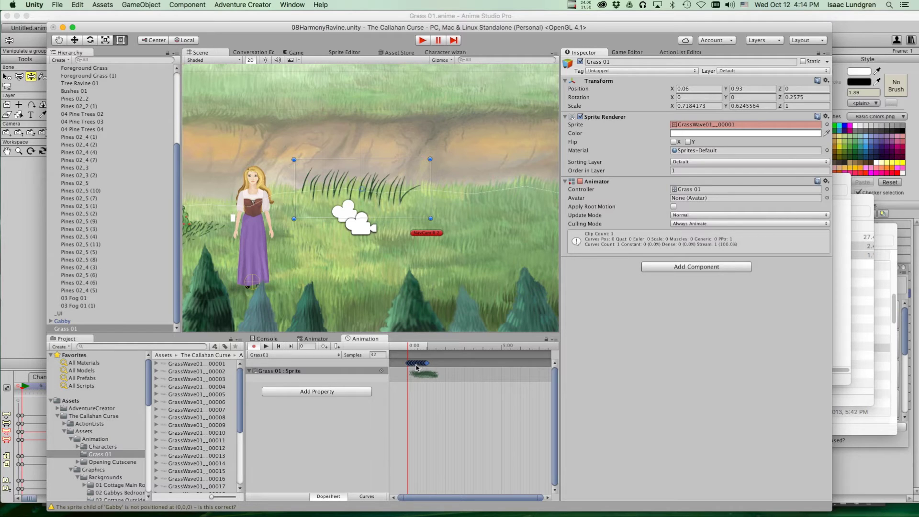
left_click_drag(413, 348, 515, 352)
key("super+v")
key("super+v")
key("super+v")
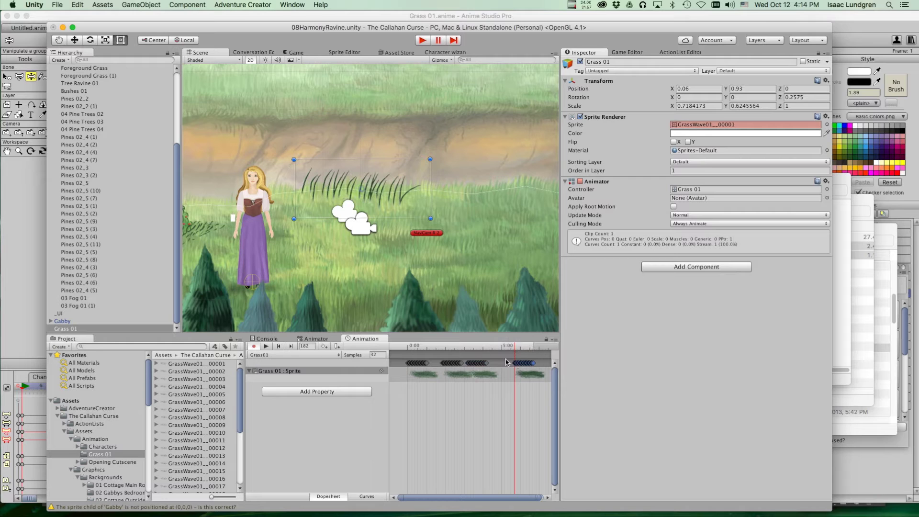
Play the Grass01 clip from the start to preview the repeated grass wave.
left_click_drag(431, 351, 394, 349)
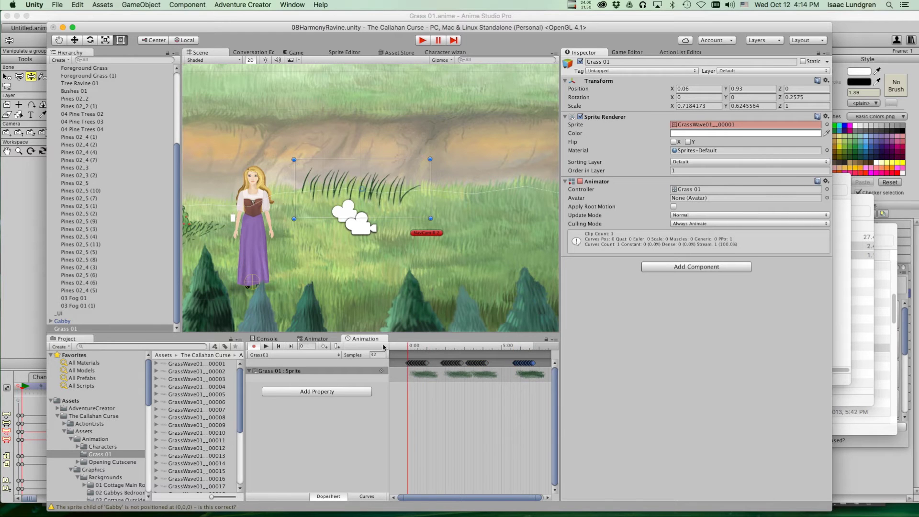
left_click(266, 347)
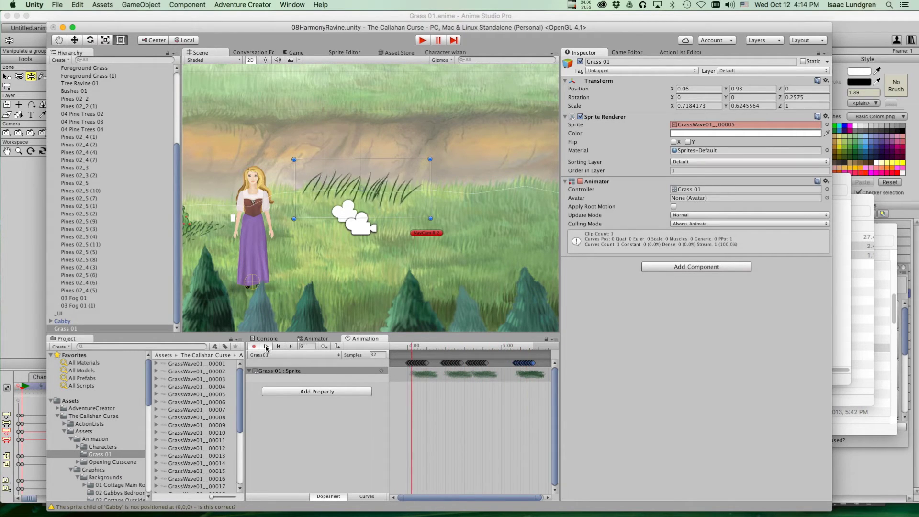
left_click(266, 346)
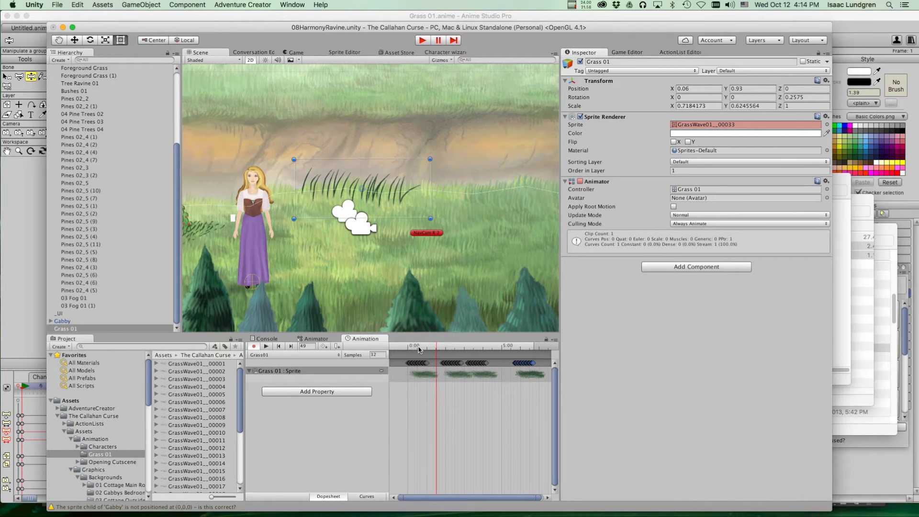
left_click(424, 427)
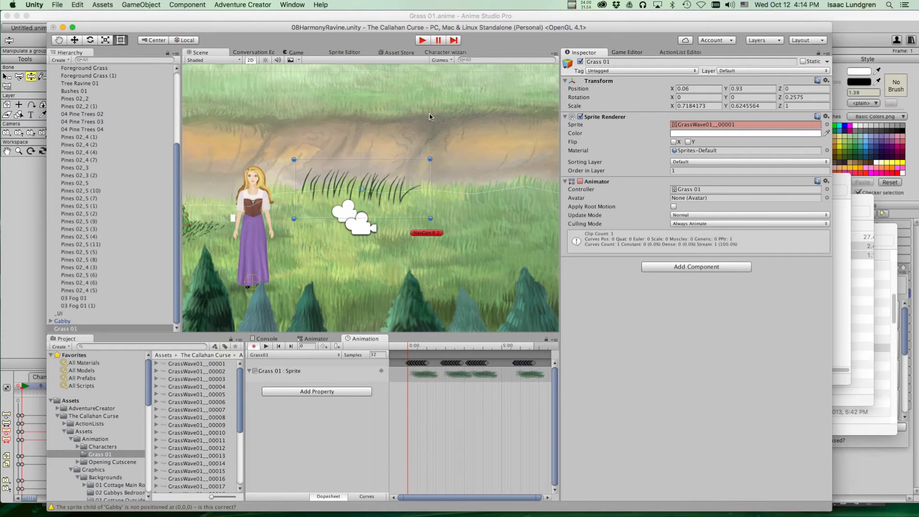
left_click(104, 328)
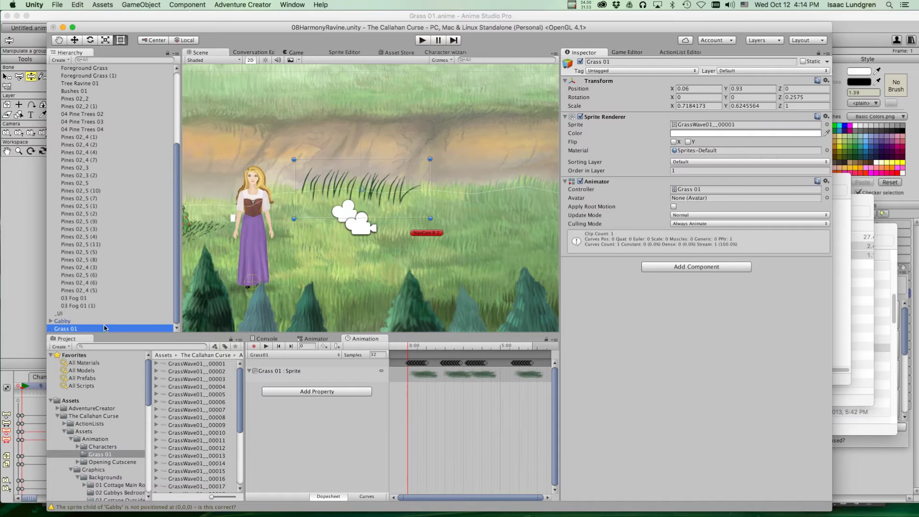
left_click(423, 40)
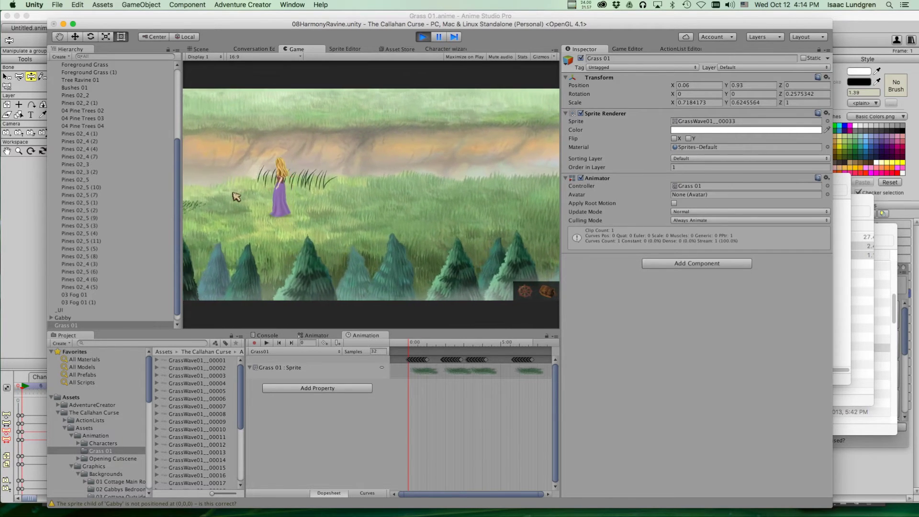
left_click(328, 205)
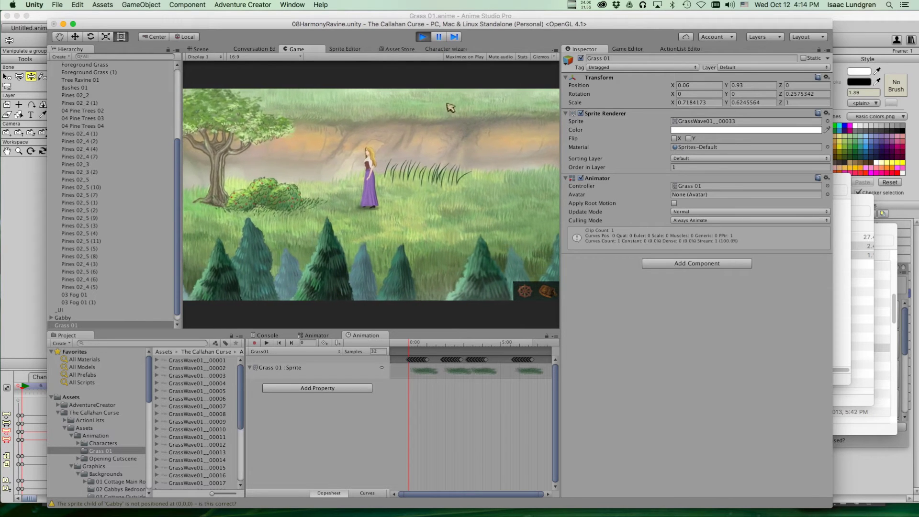
left_click(424, 38)
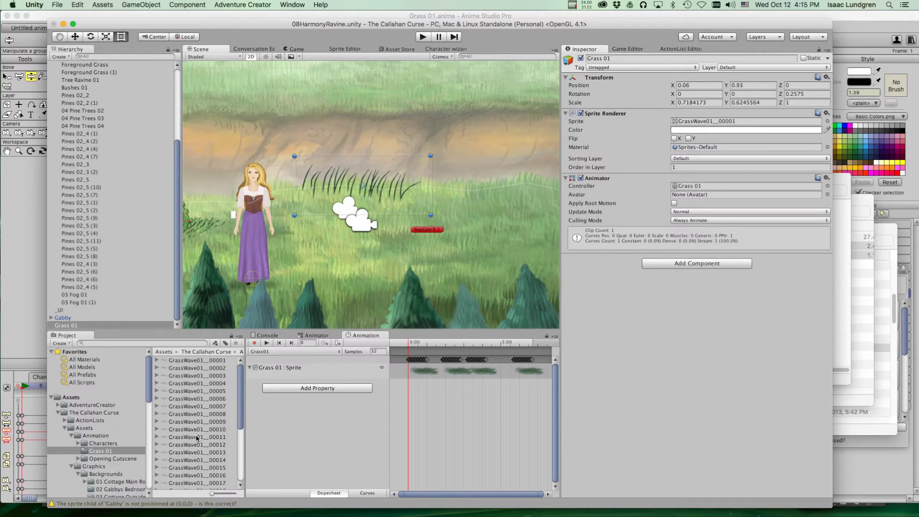
Place GrassWave01__00001 in the scene, scale it to 0.759 × 0.518 and move it to 2.56, 0.61.
left_click(201, 360)
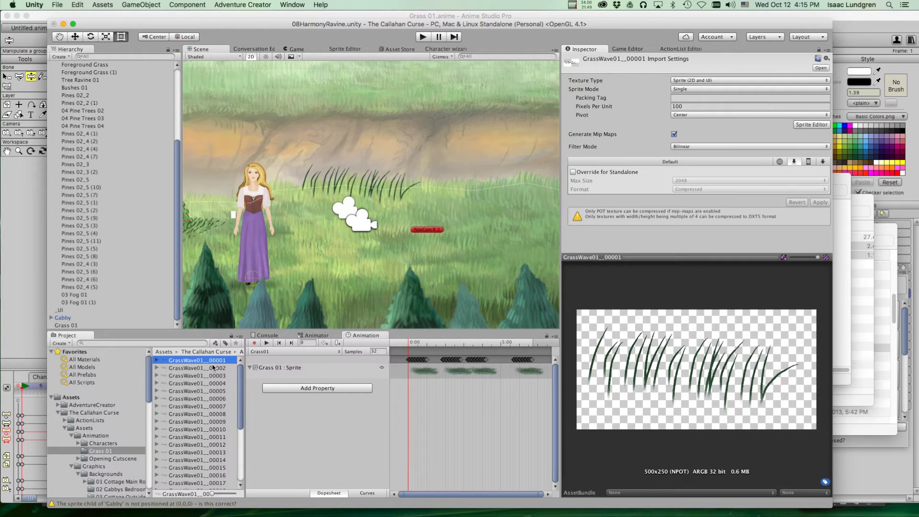
left_click(211, 368)
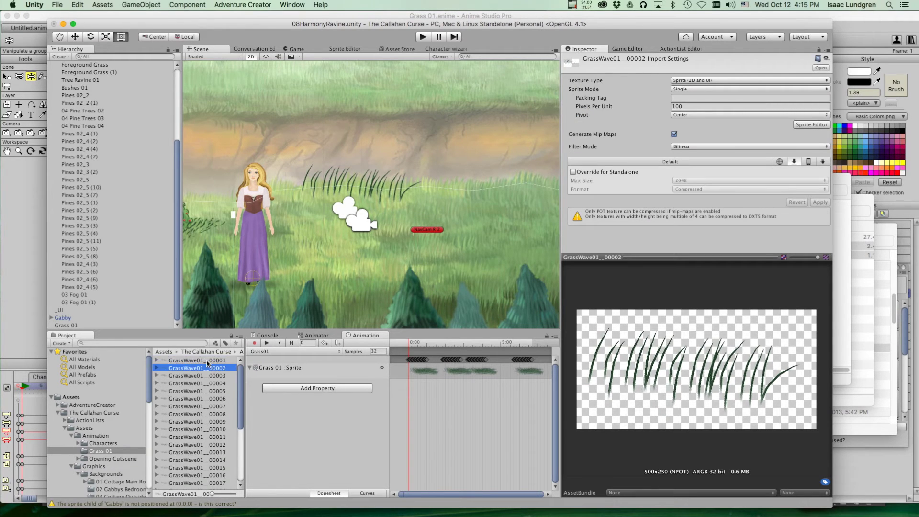
key("Up")
left_click_drag(199, 361, 476, 205)
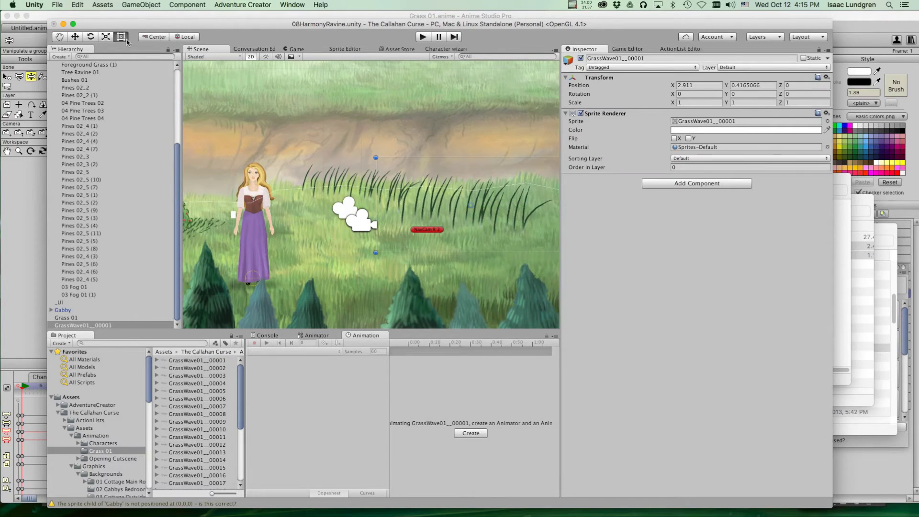
left_click_drag(376, 158, 423, 204)
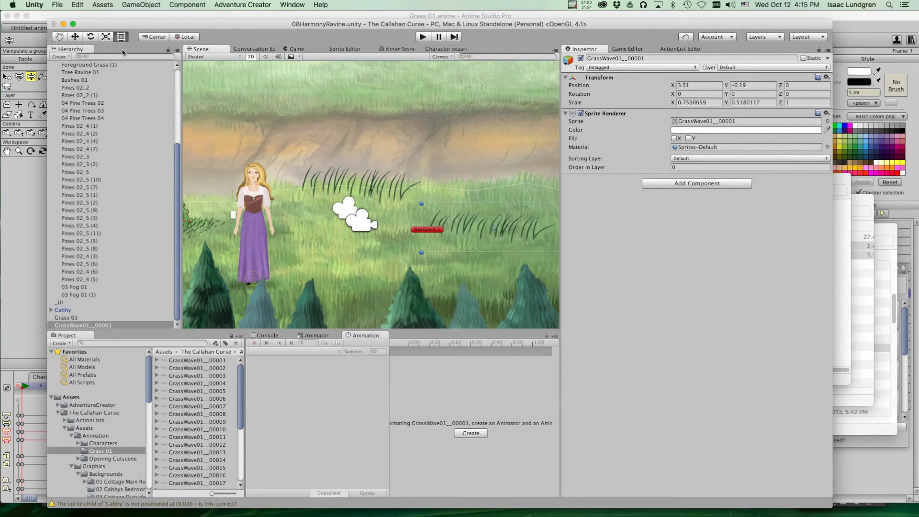
left_click(74, 36)
left_click_drag(474, 206, 464, 191)
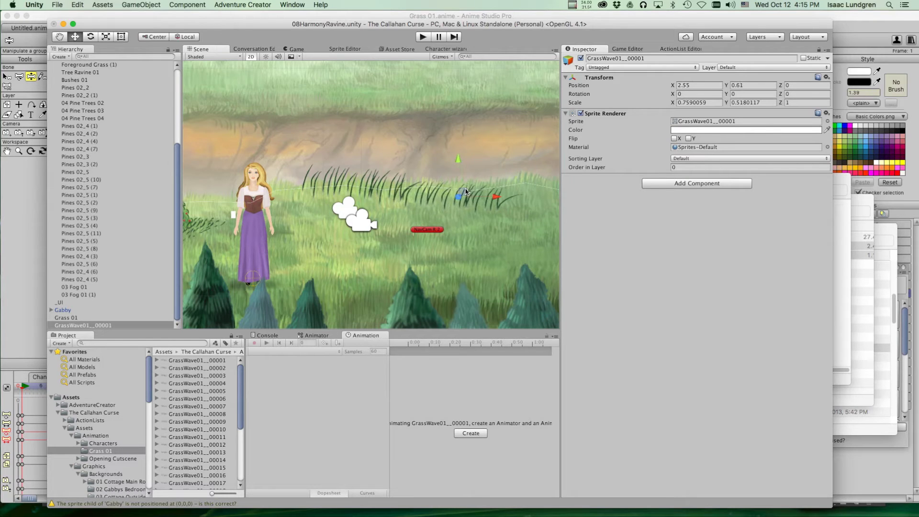
Create a new animation clip named Grass02 in the Animation folder.
left_click(471, 434)
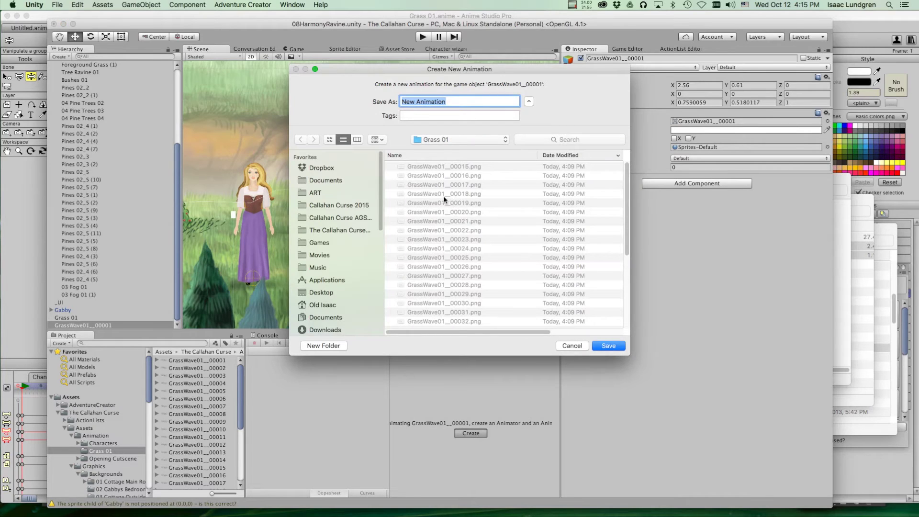
left_click(428, 142)
left_click(431, 152)
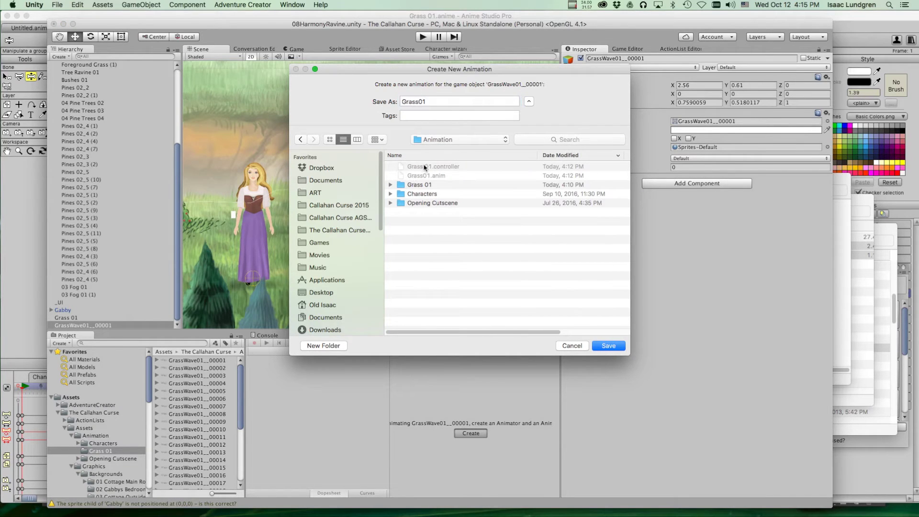
left_click_drag(418, 102, 463, 104)
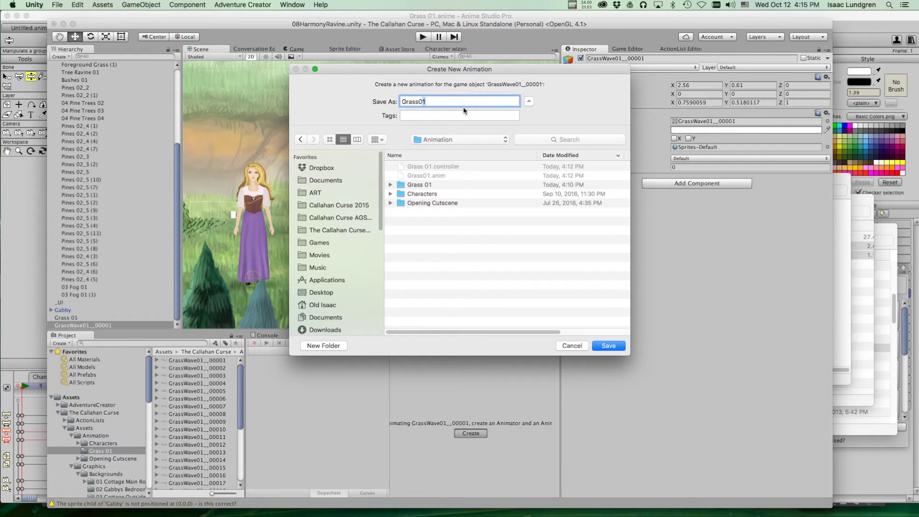
type("2")
key("Return")
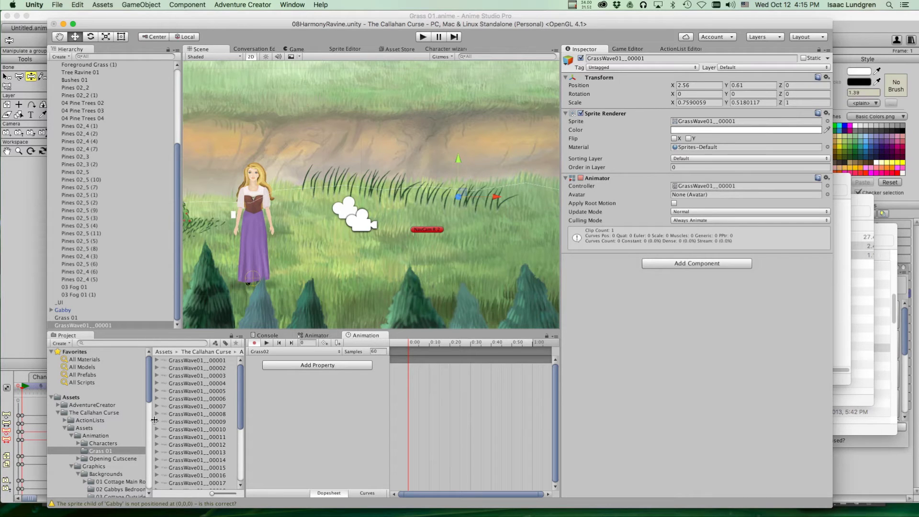
Drop the 33 GrassWave01 frames (00001–00033) onto the Grass02 timeline as a sprite track.
left_click(196, 362)
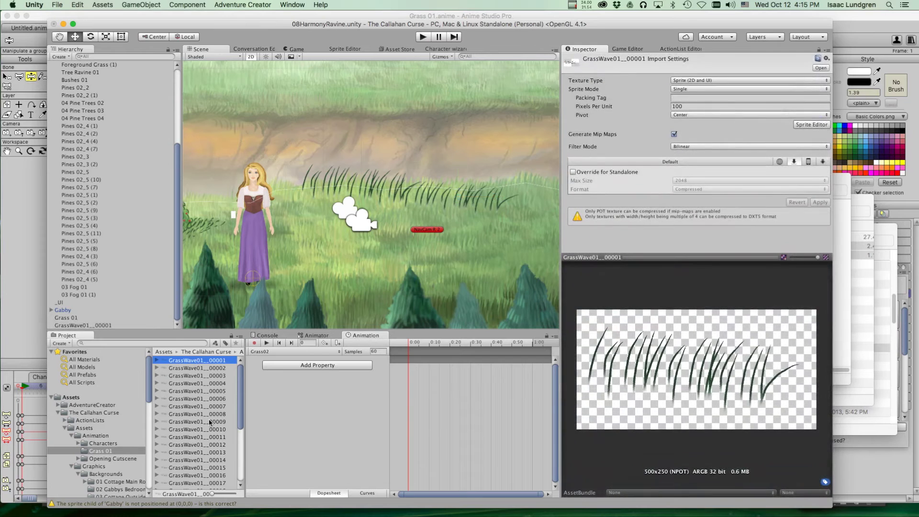
scroll(209, 431, "down", 5)
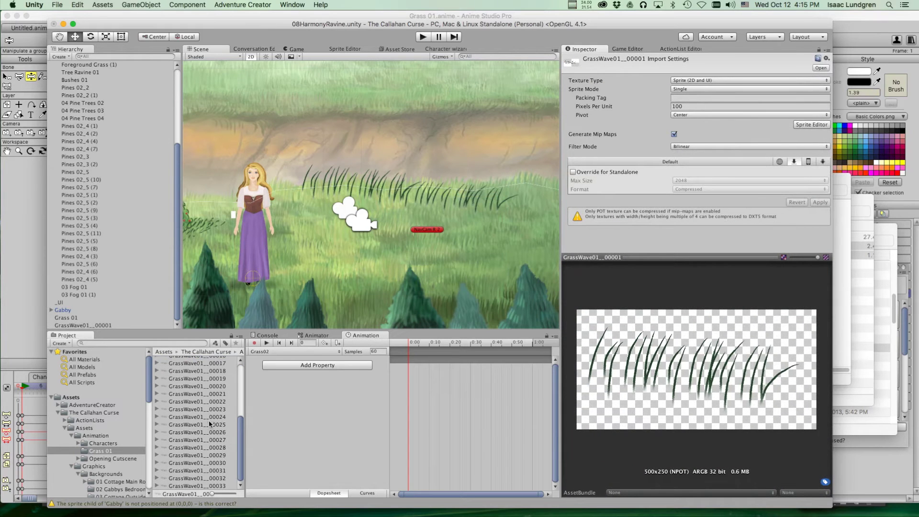
left_click(221, 487, "shift")
scroll(208, 395, "up", 5)
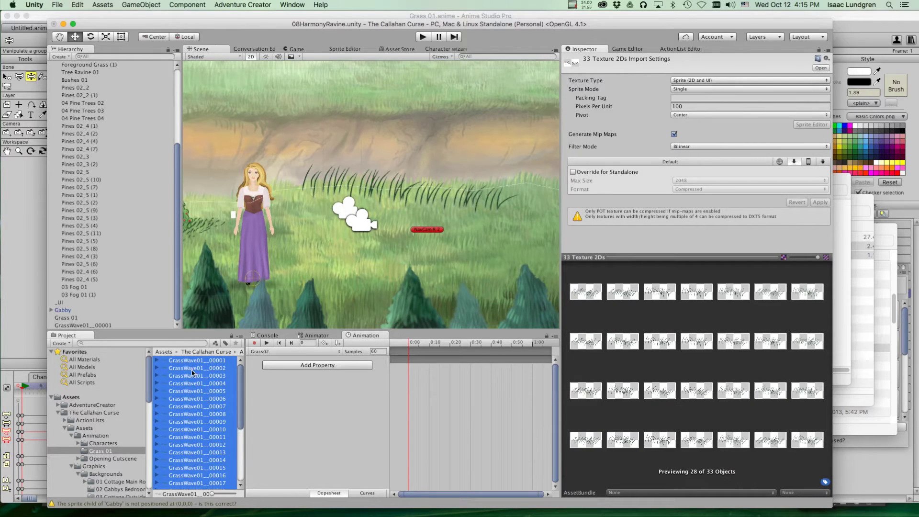
left_click_drag(193, 372, 413, 370)
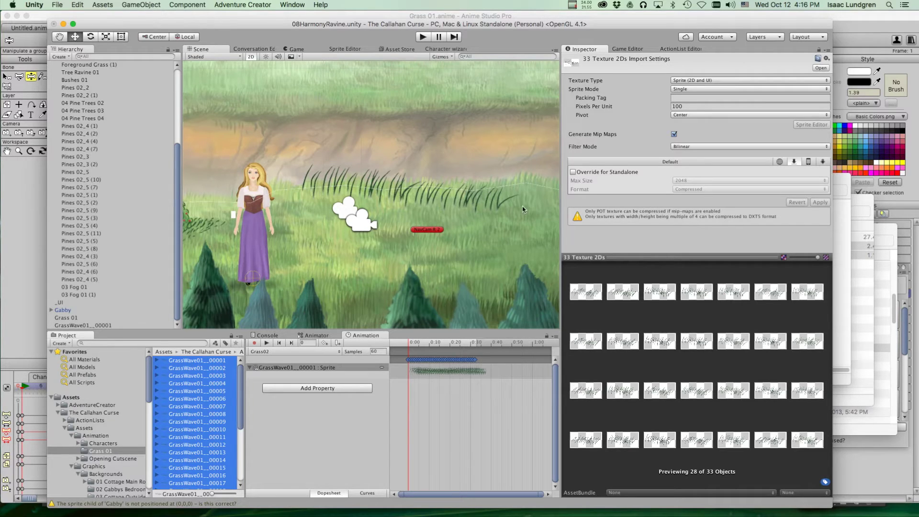
left_click(111, 325)
Rename the GrassWave01__00001 object to 'Grass 02'.
left_click(73, 318)
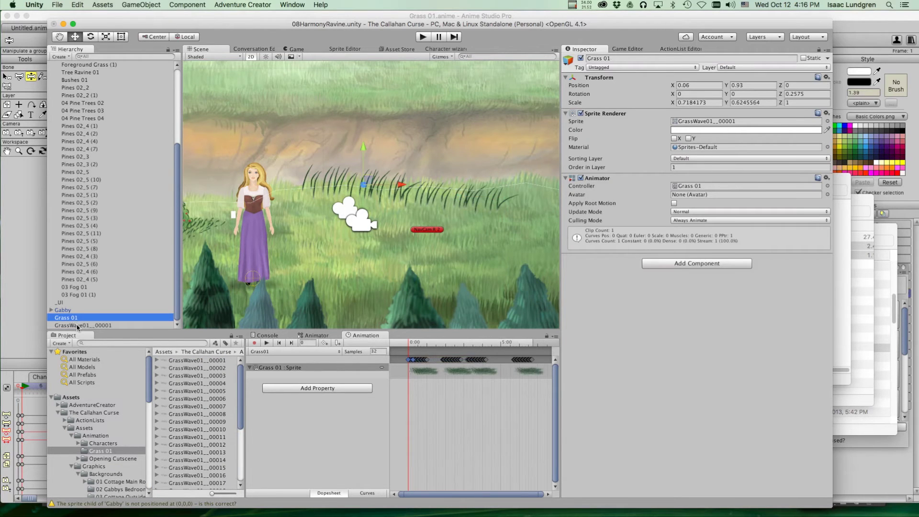
left_click(77, 325)
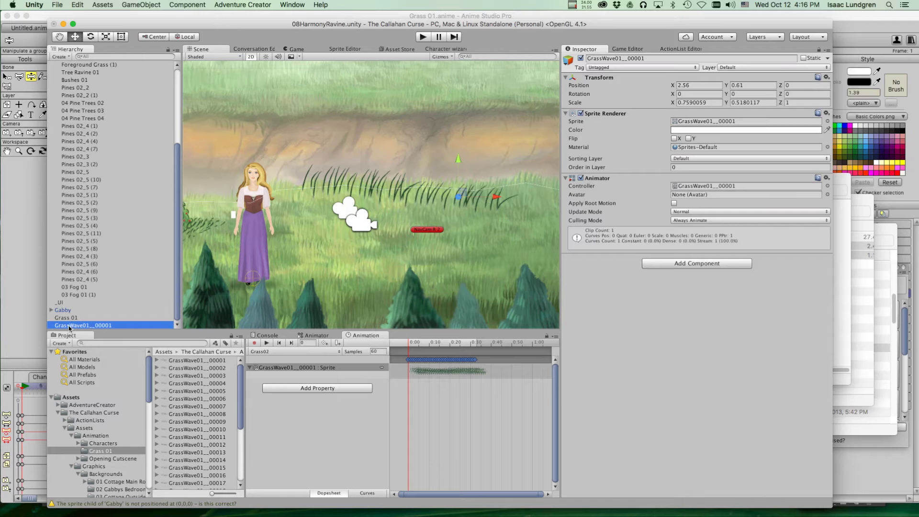
left_click(119, 328)
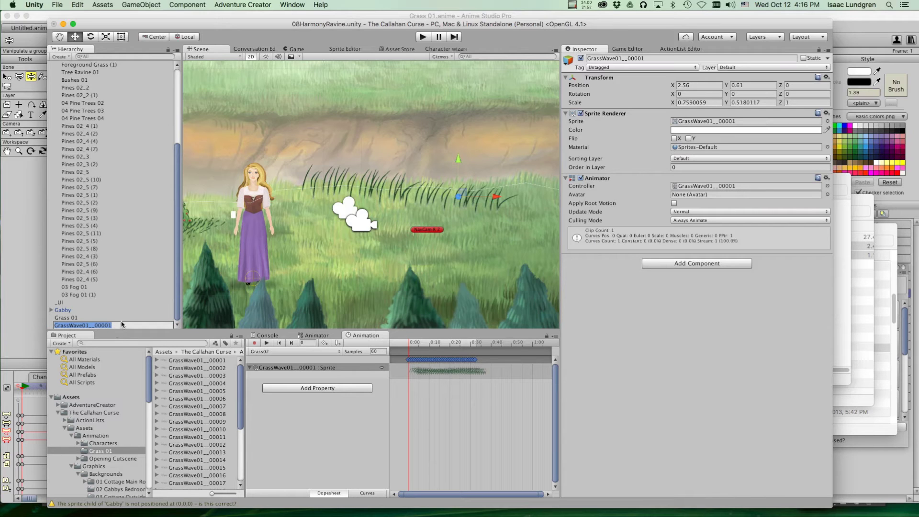
type("Grass 02")
key("Return")
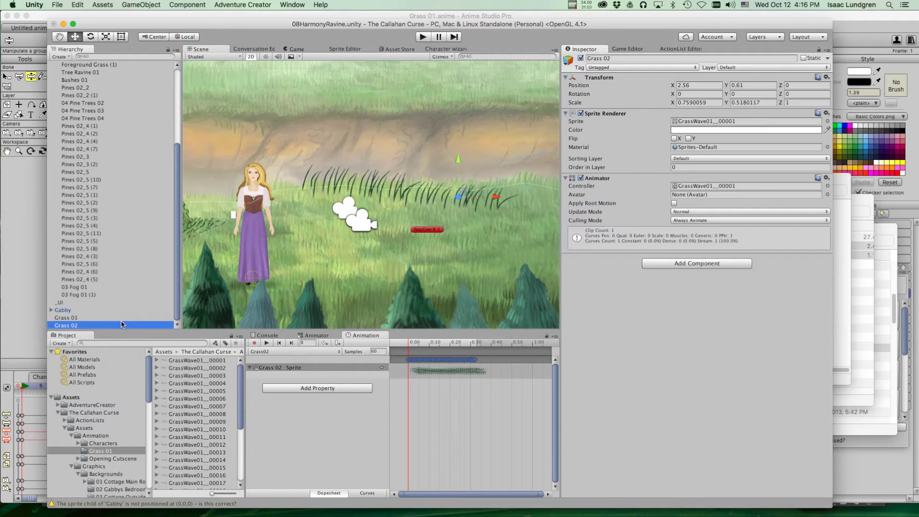
Select Grass 01 and scrub its Grass01 clip from frame 0 to frame 17.
left_click(115, 317)
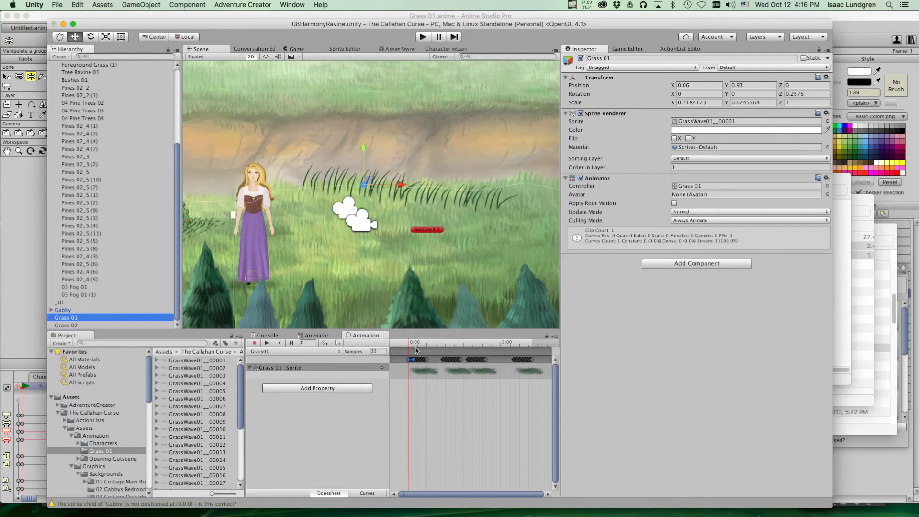
scroll(416, 369, "up", 5)
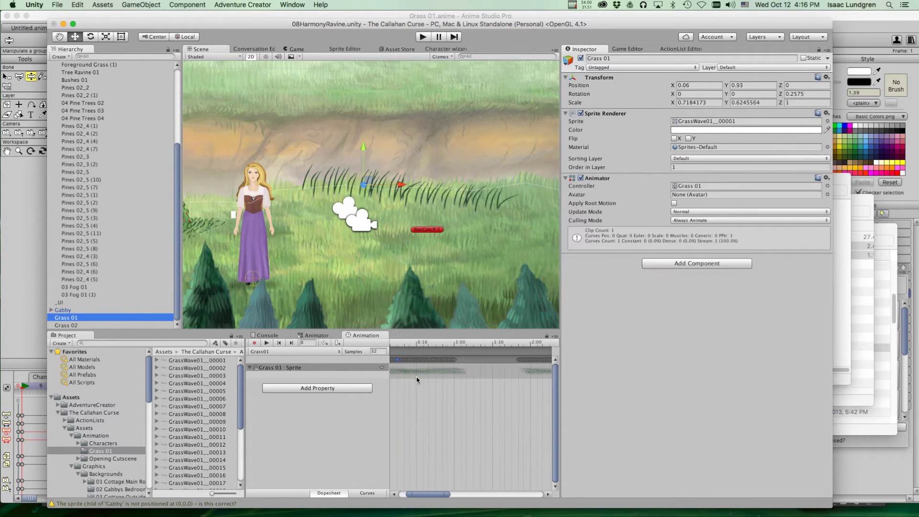
scroll(484, 371, "left", 5)
left_click(408, 346)
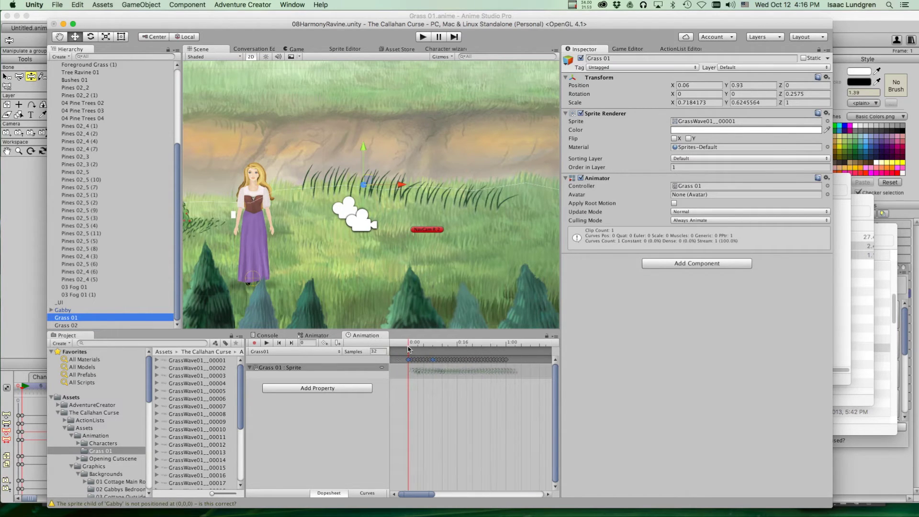
left_click_drag(410, 346, 460, 351)
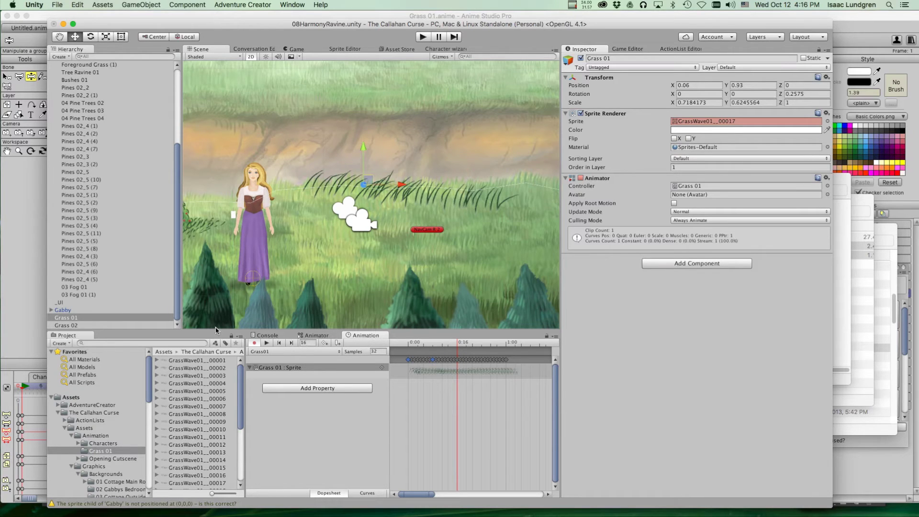
Shift Grass 02's sprite keys to start around 0:10, offsetting its wave from Grass 01.
left_click(72, 325)
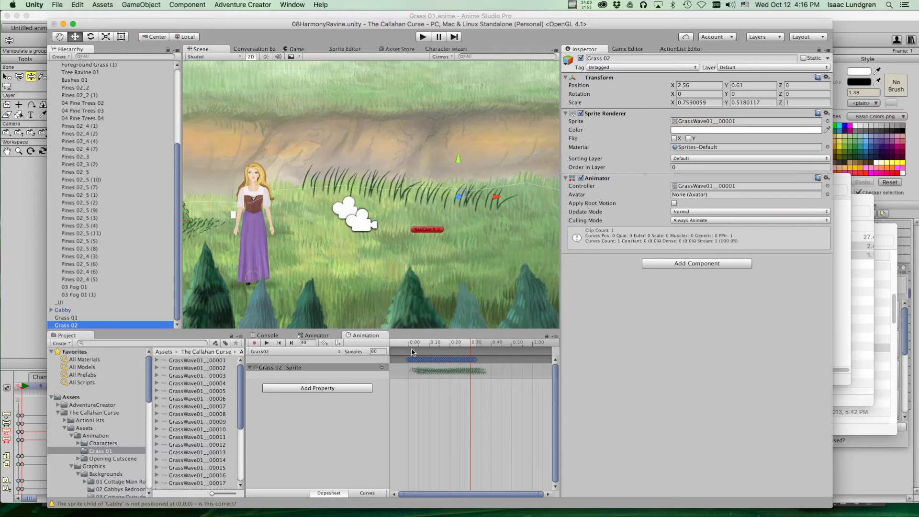
left_click_drag(406, 345, 441, 349)
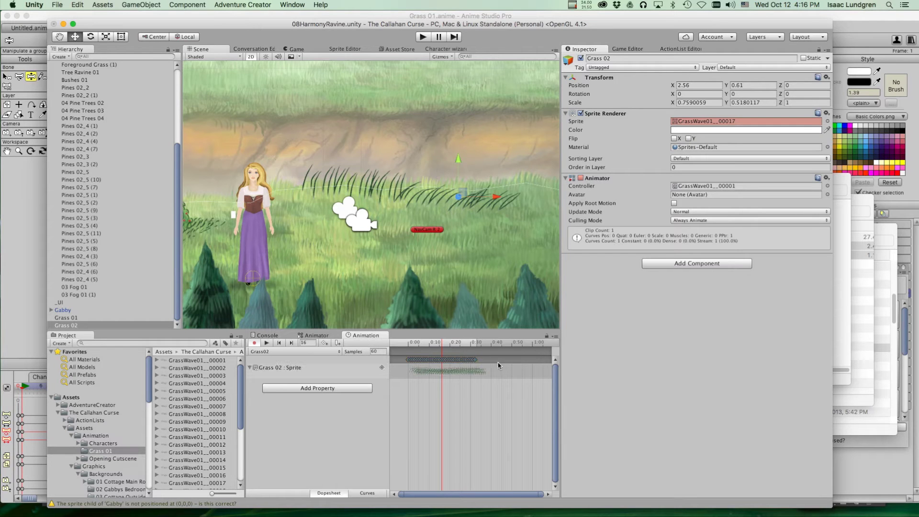
left_click_drag(409, 362, 391, 355)
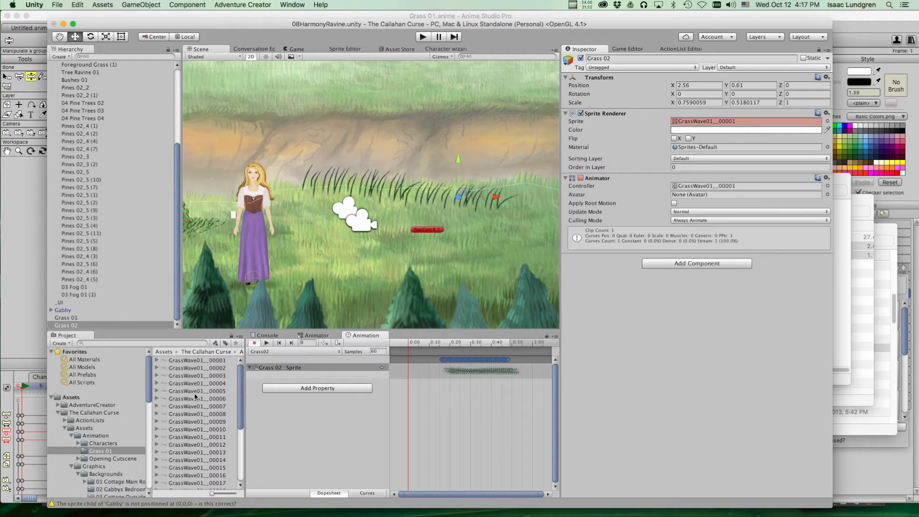
left_click(90, 318)
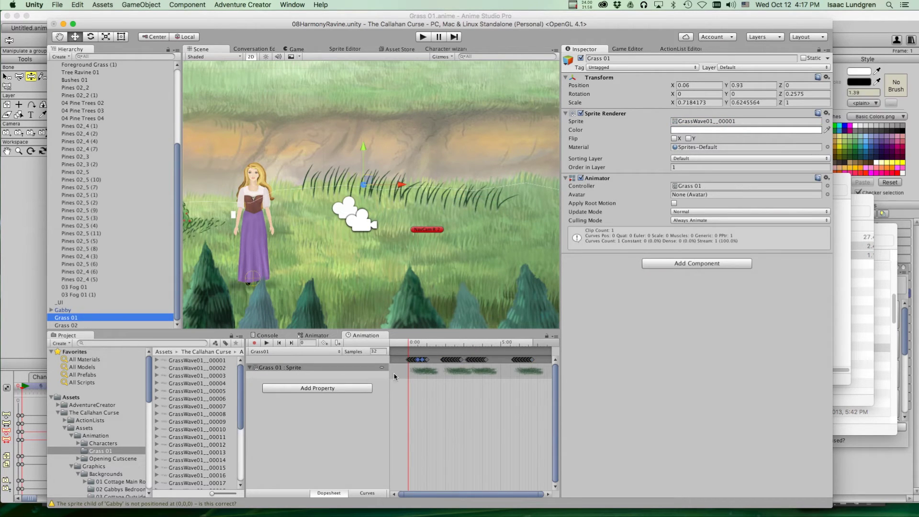
Preview Grass 01's wave, then add a keyframe at frame 58 on Grass 02's sprite row.
scroll(431, 366, "down", 2)
left_click_drag(415, 346, 436, 349)
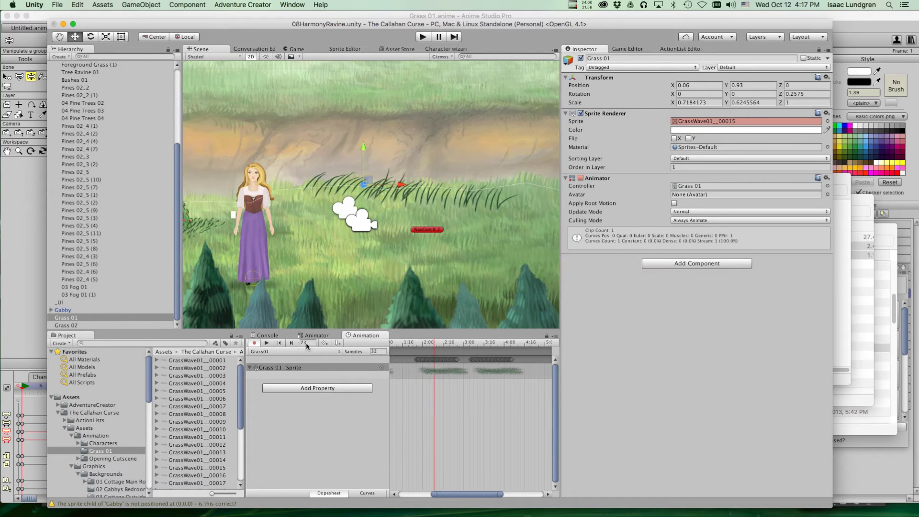
left_click(122, 326)
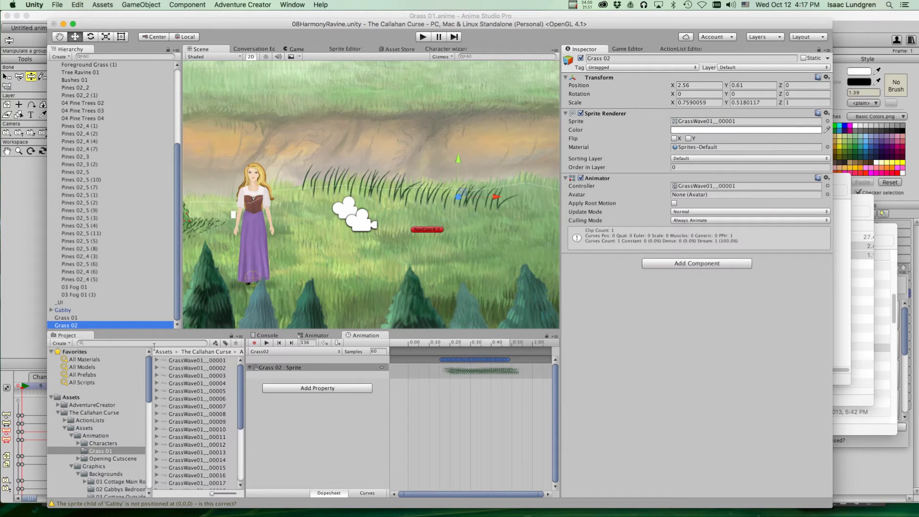
left_click(529, 364)
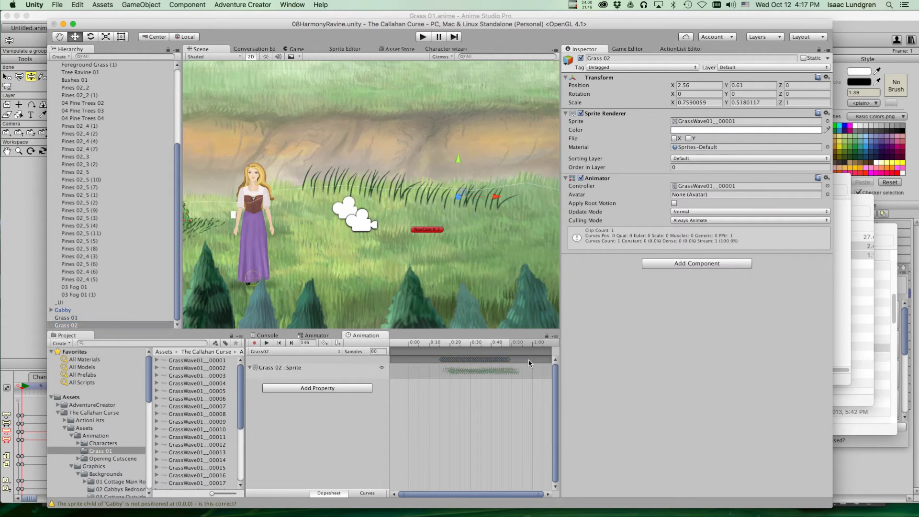
double_click(529, 363)
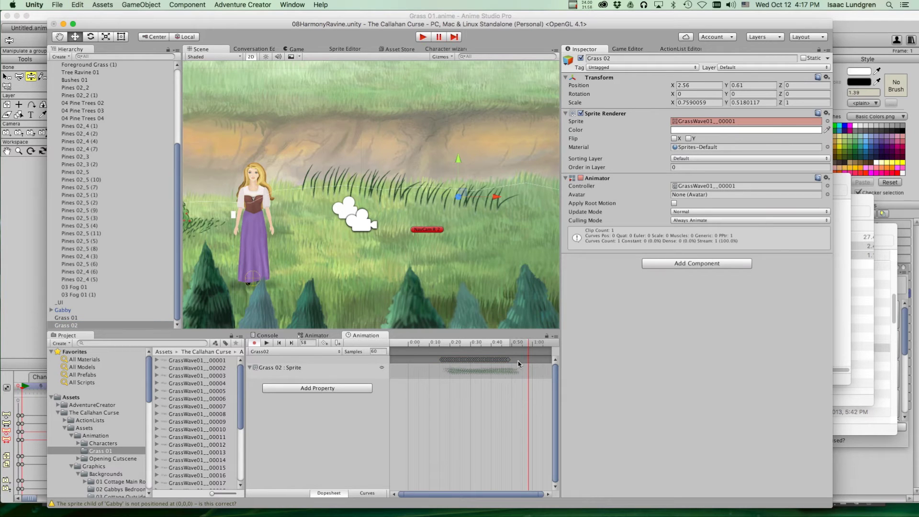
Duplicate Grass 02's sprite keys and place the copies starting at frame 73.
left_click_drag(518, 362, 443, 360)
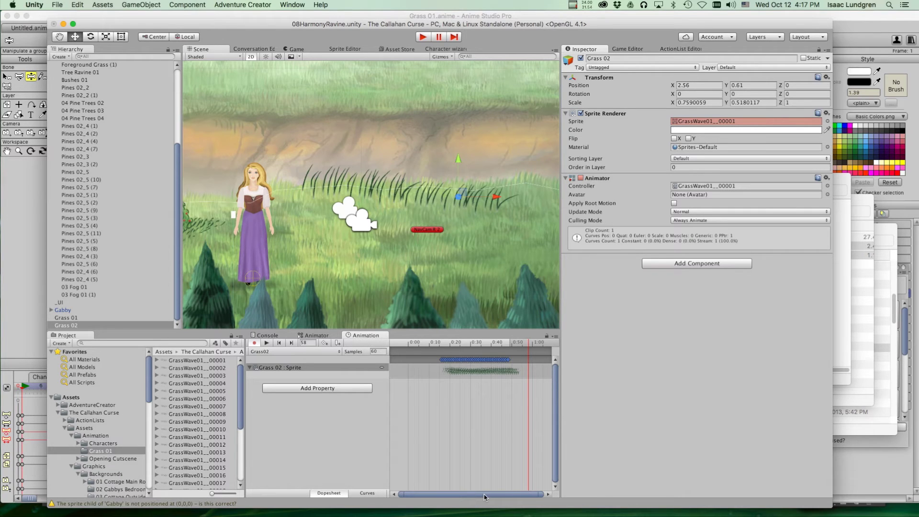
left_click_drag(496, 344, 557, 346)
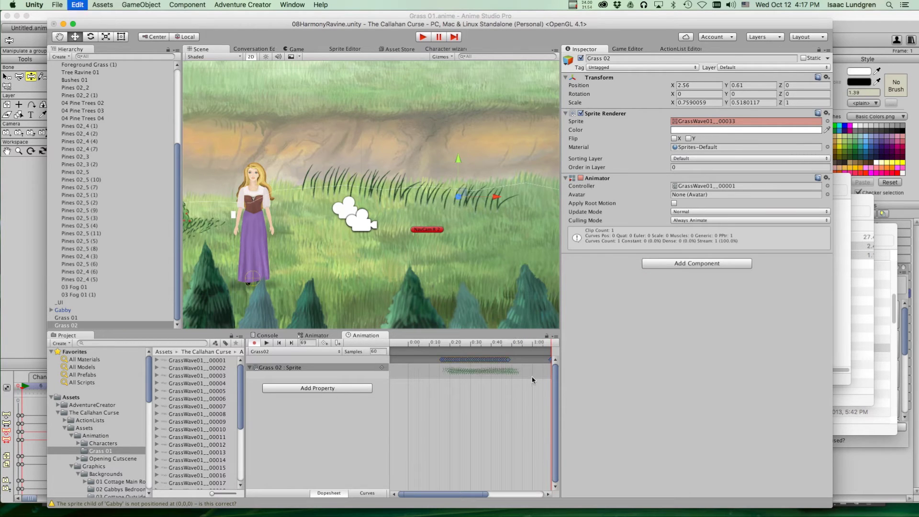
key("super+v")
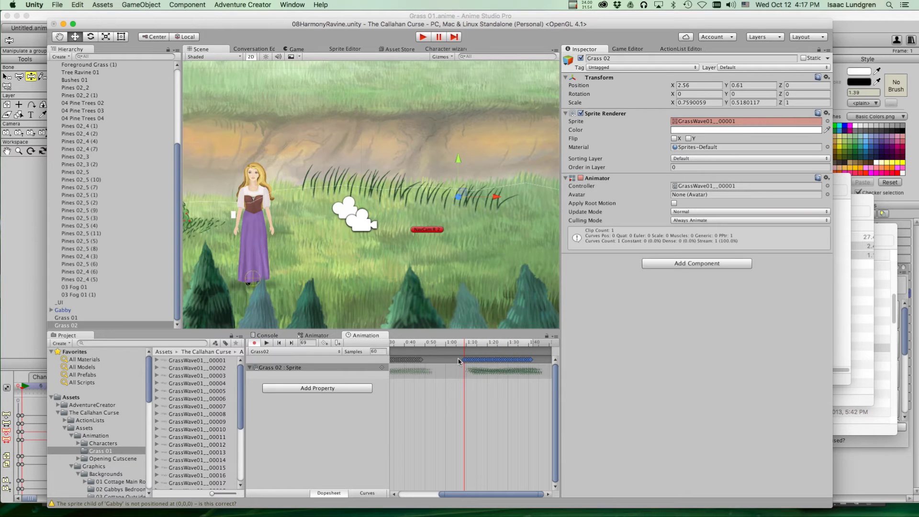
left_click_drag(463, 364, 472, 364)
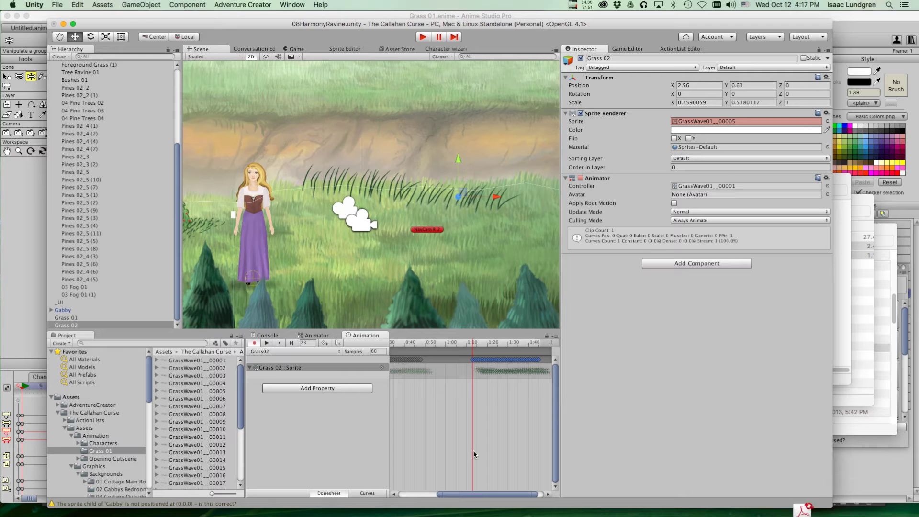
left_click(95, 318)
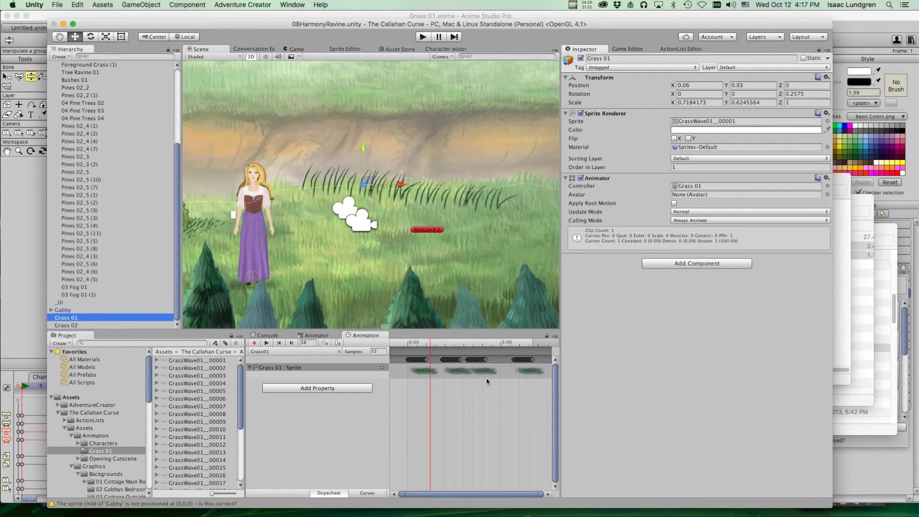
Scrub Grass 01's grass wave forward to frame 114.
left_click(490, 368)
scroll(491, 368, "up", 3)
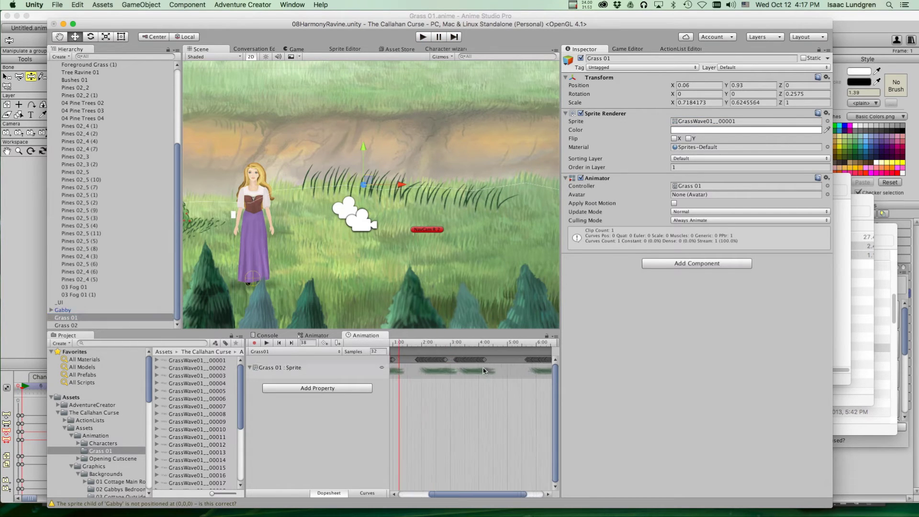
left_click(450, 344)
left_click_drag(451, 344, 462, 347)
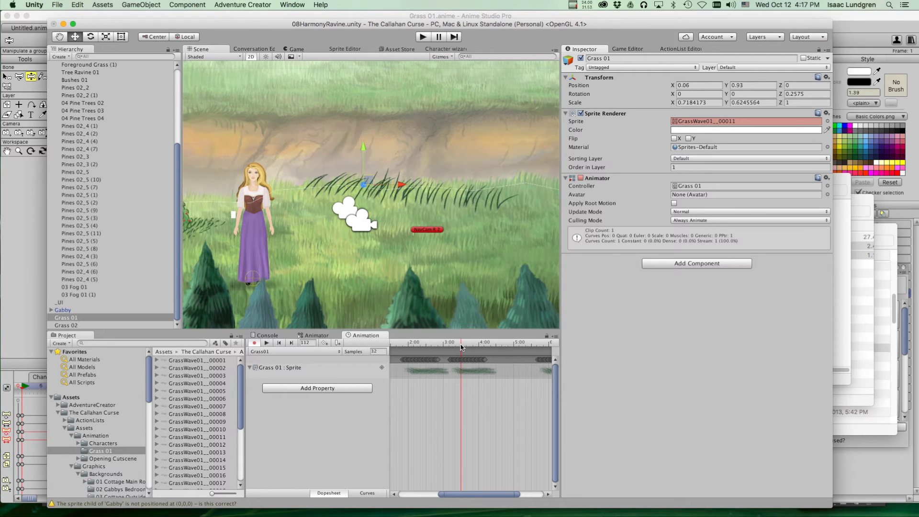
Select Grass 02's second key group and preview its animation in play mode.
left_click(139, 326)
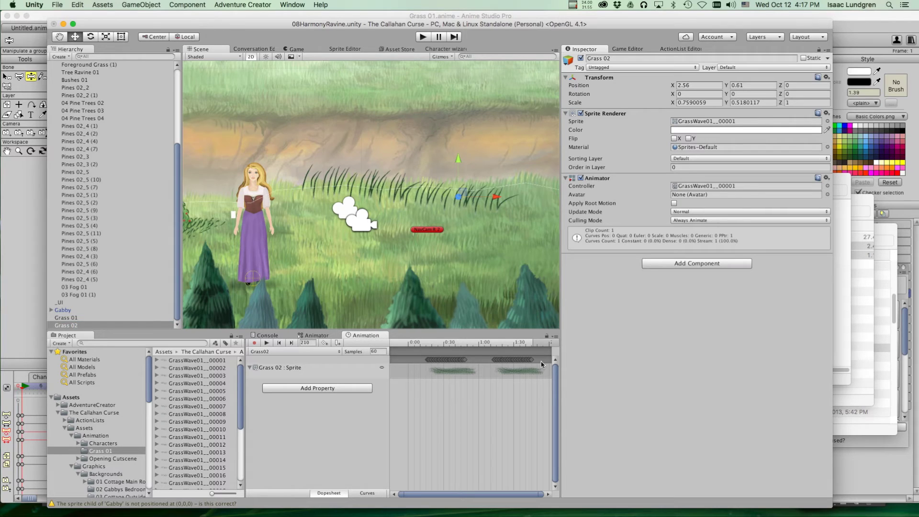
left_click_drag(543, 364, 494, 361)
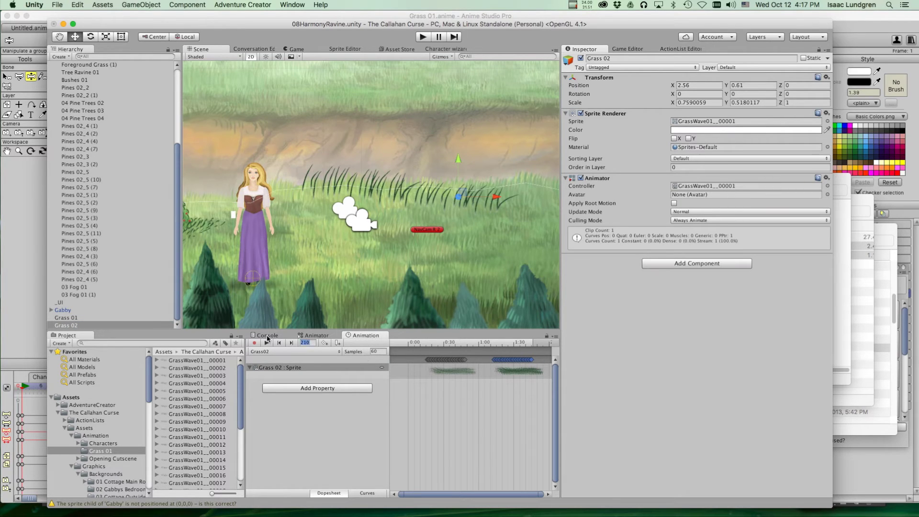
left_click(267, 342)
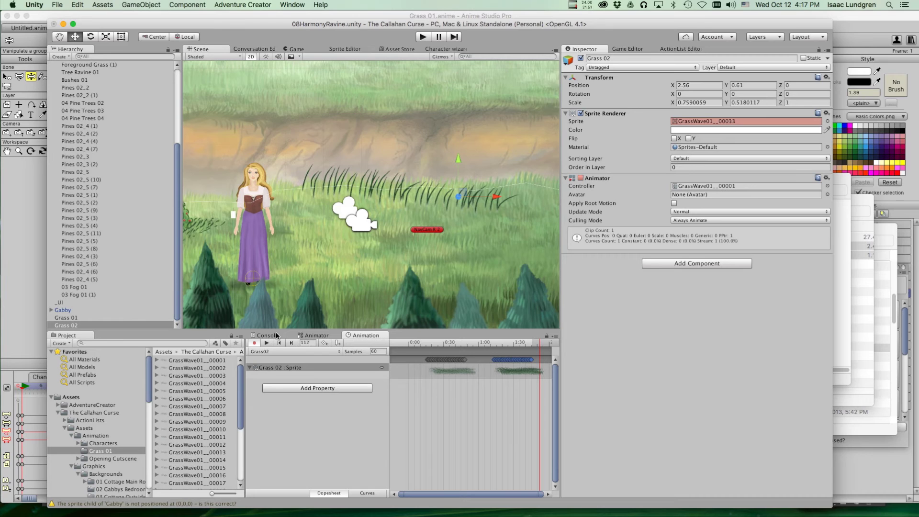
key("super+p")
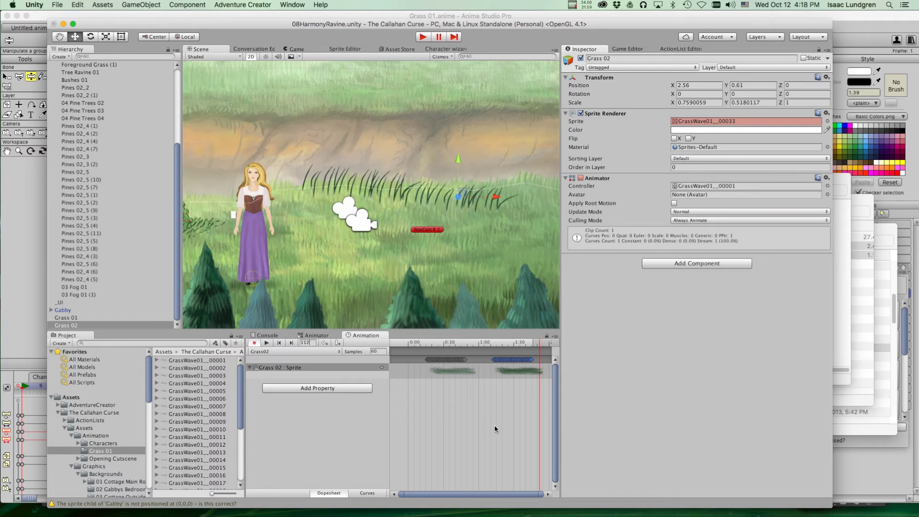
Add a sprite keyframe at the end of Grass 02's clip and scrub to frame 141.
left_click(541, 360)
double_click(541, 365)
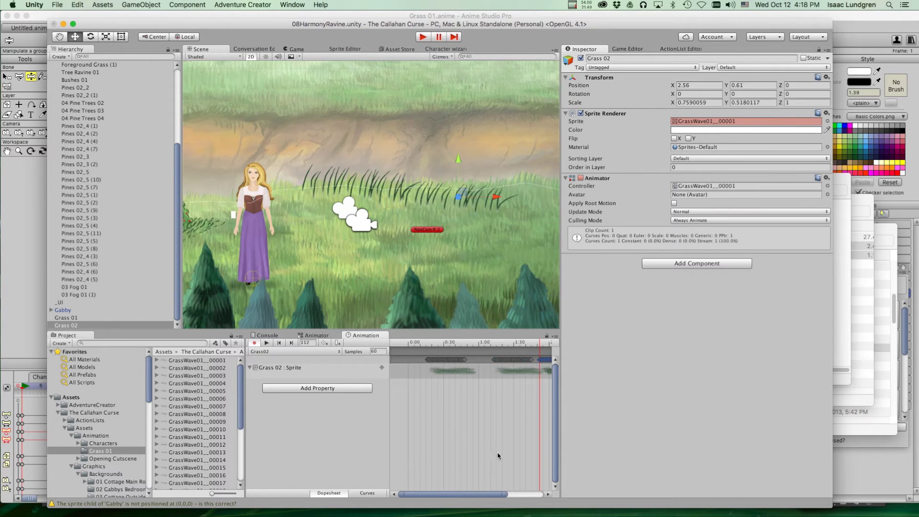
scroll(486, 498, "right", 3)
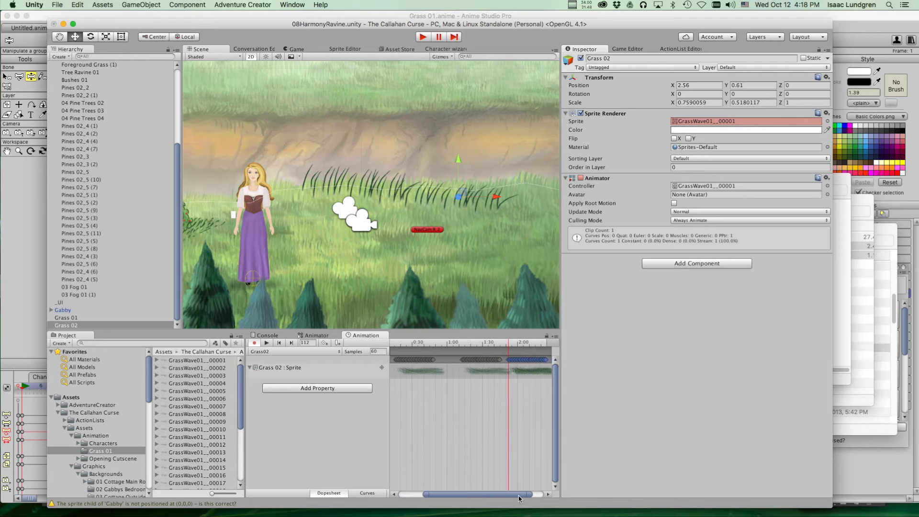
left_click(484, 344)
left_click_drag(484, 346, 533, 353)
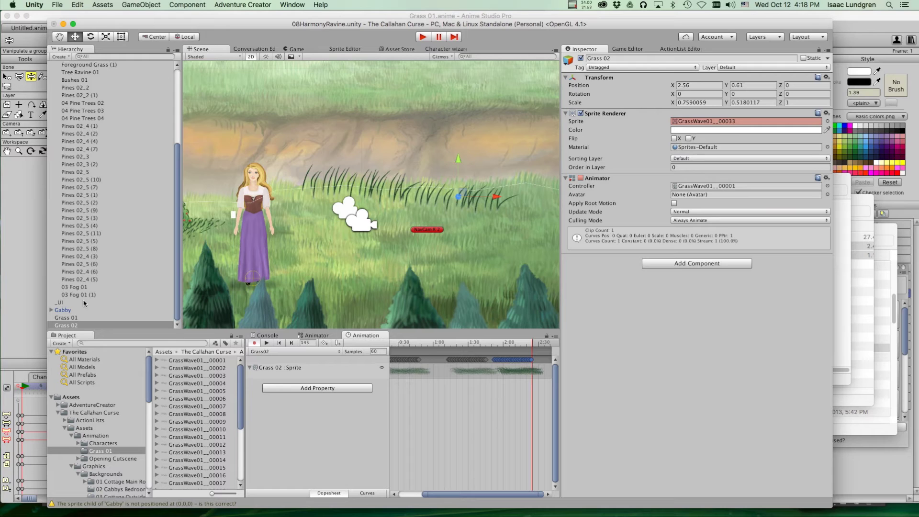
Scrub Grass 01 forward, then set Grass 02's playhead at frame 153.
left_click(77, 318)
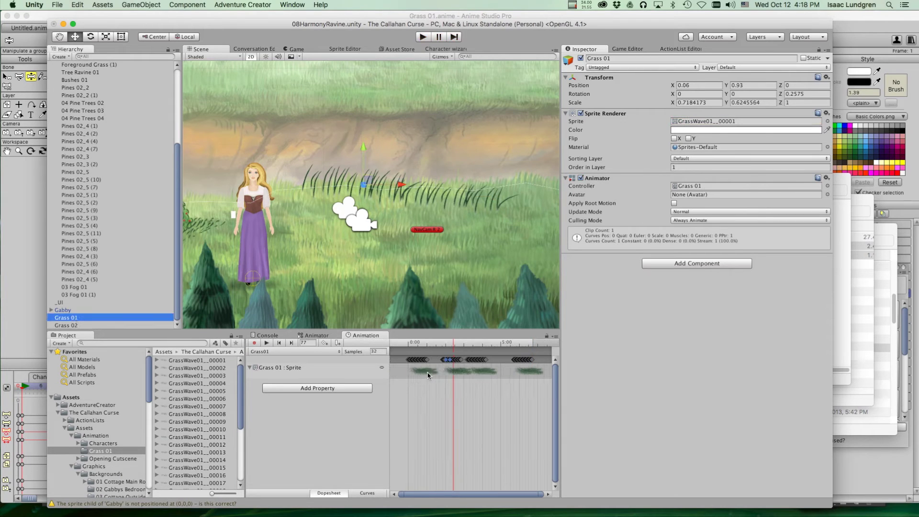
left_click_drag(502, 347, 521, 350)
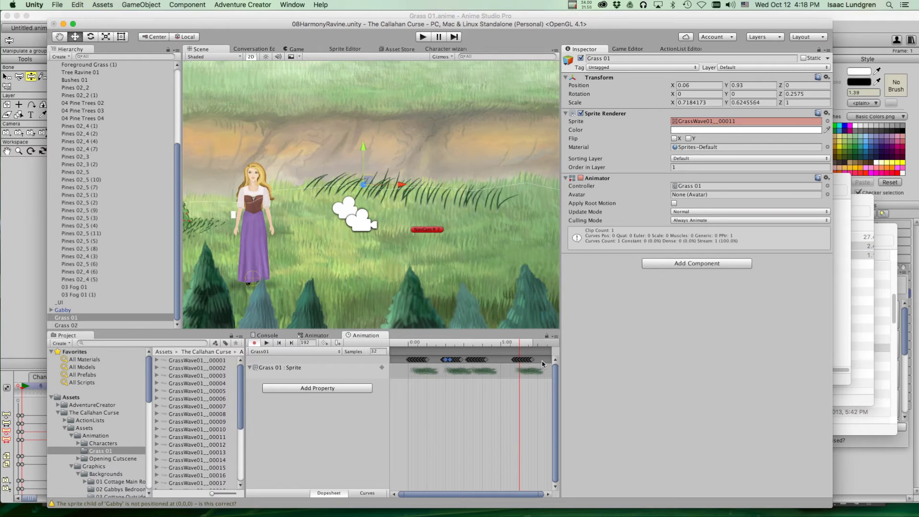
left_click(129, 326)
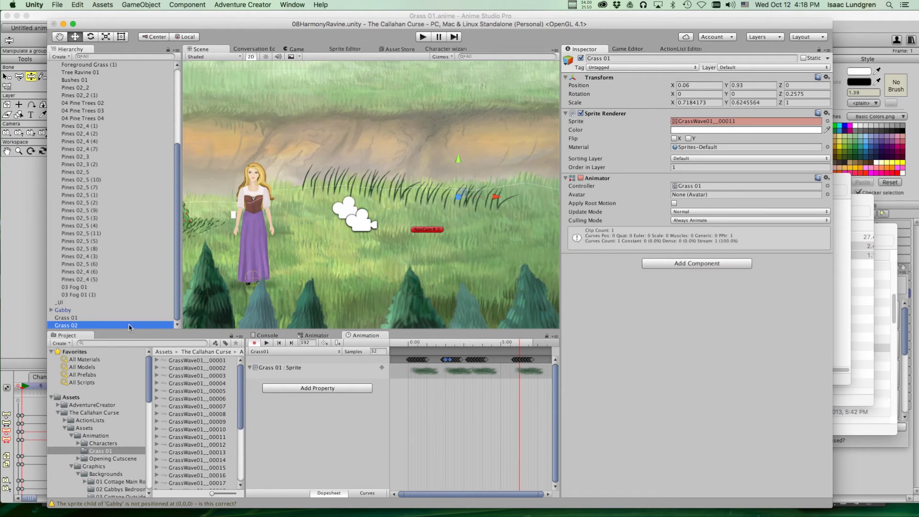
left_click(515, 491)
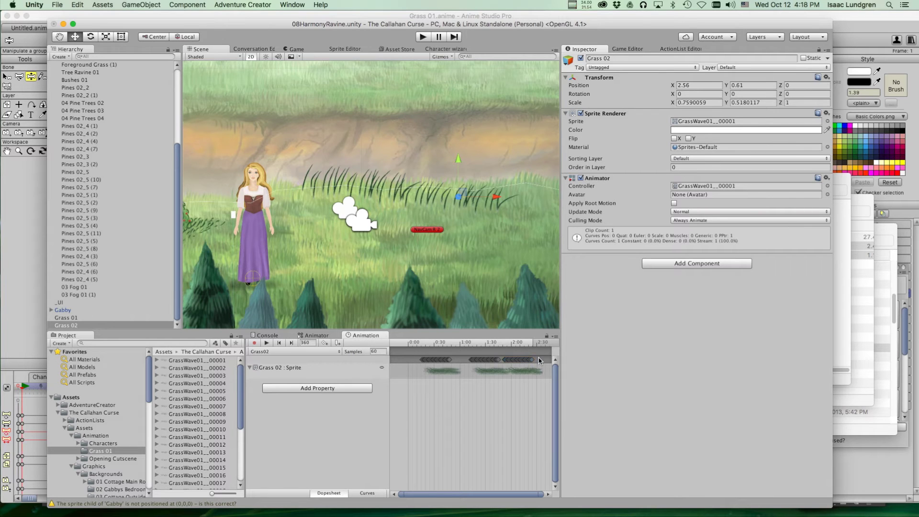
left_click(539, 360)
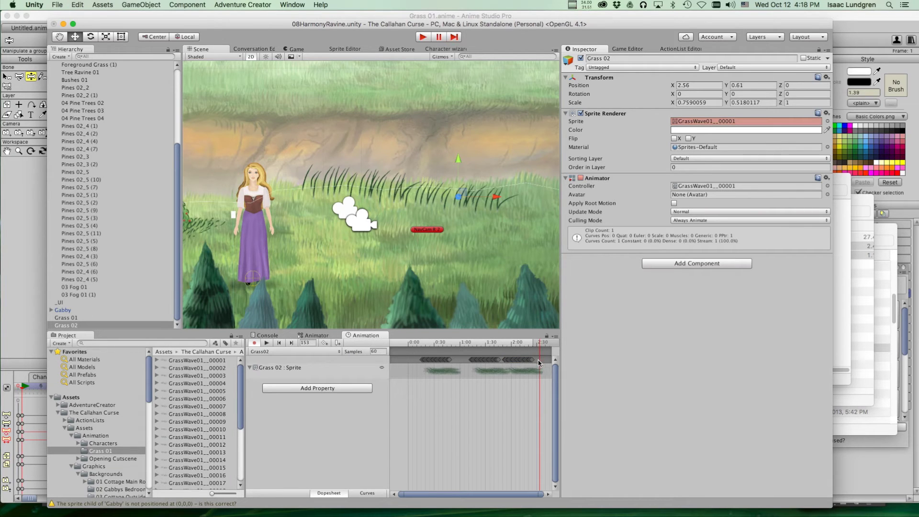
Drag Grass 02's last group of wave keys later in the clip.
left_click_drag(542, 363, 506, 367)
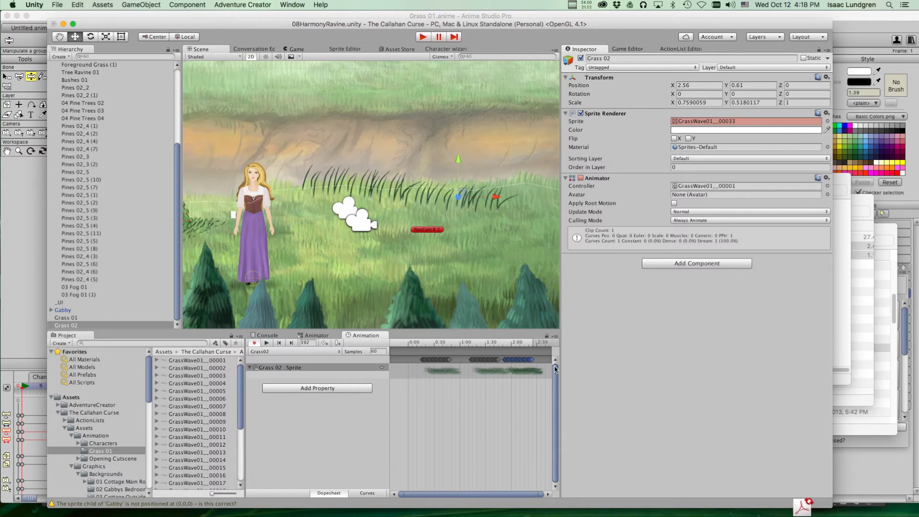
left_click_drag(543, 362, 525, 375)
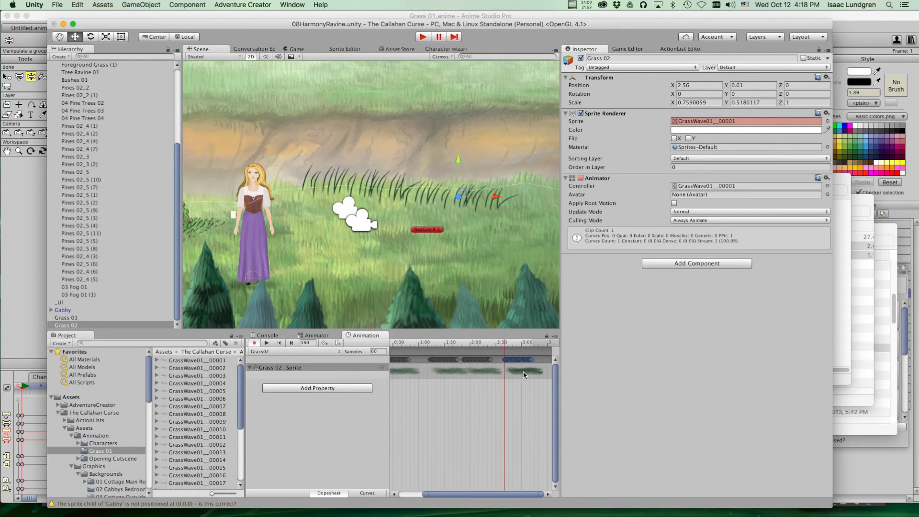
left_click_drag(505, 363, 530, 364)
Check Grass 02's timing, then step through Grass 01's keyframes from frame 208.
left_click_drag(494, 496, 542, 496)
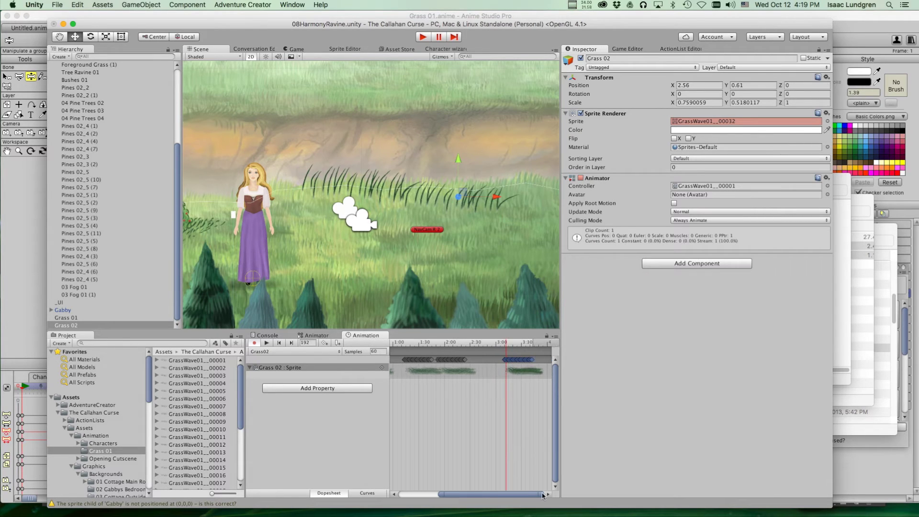
left_click_drag(507, 343, 534, 358)
left_click(88, 319)
left_click(403, 479)
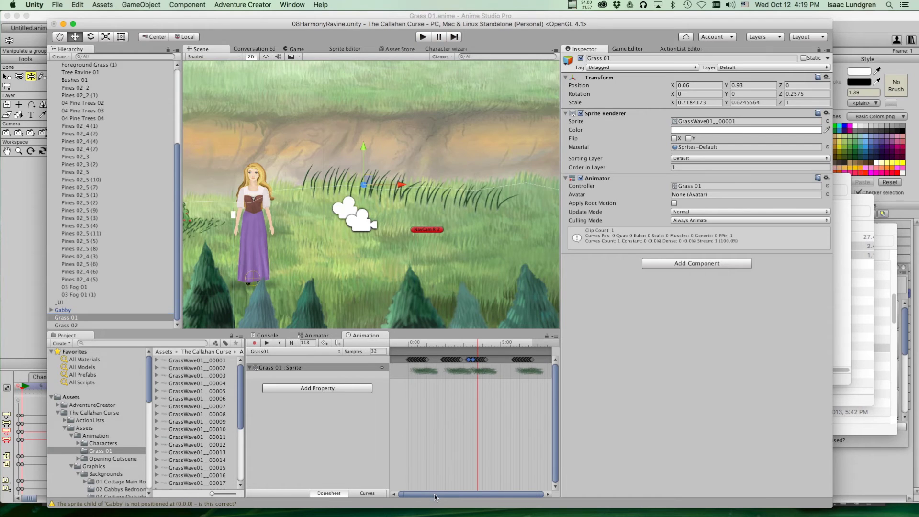
left_click_drag(531, 343, 529, 351)
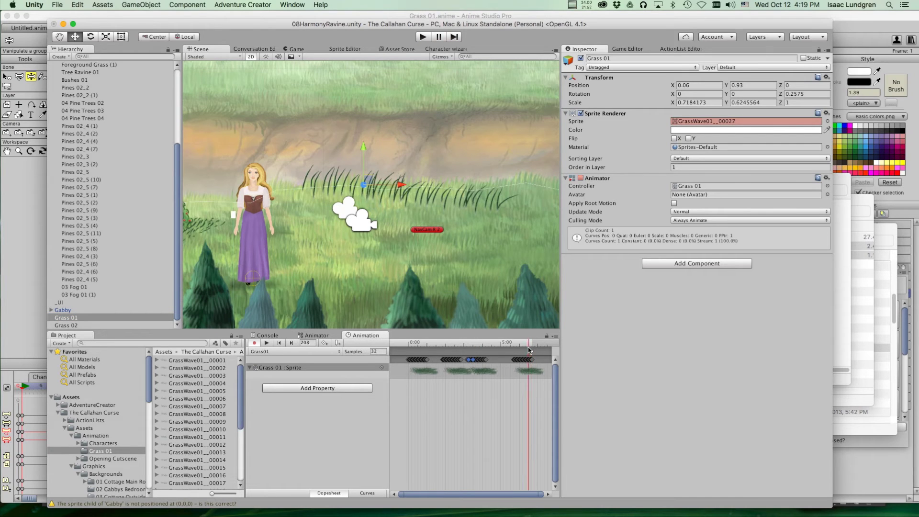
left_click(291, 343)
left_click(291, 343)
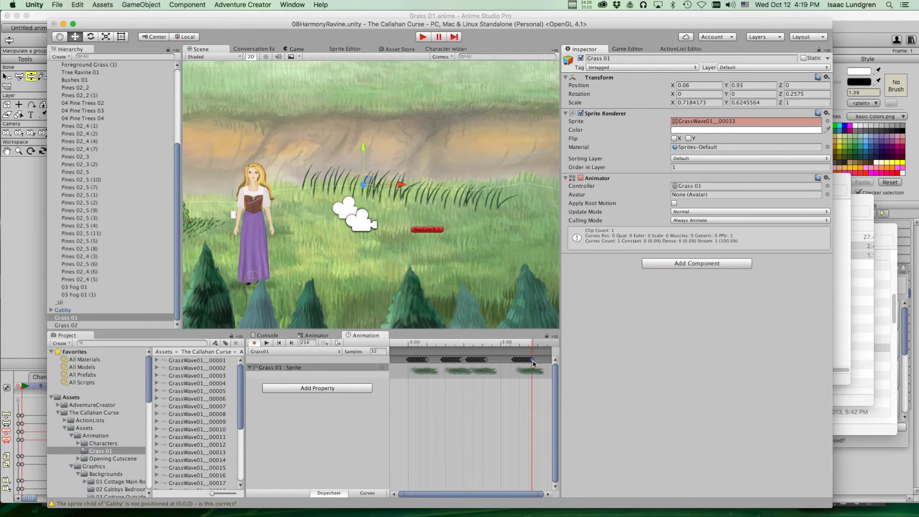
Duplicate Grass 01's last sprite key (GrassWave01__00033) at frame 223.
scroll(533, 374, "right", 5)
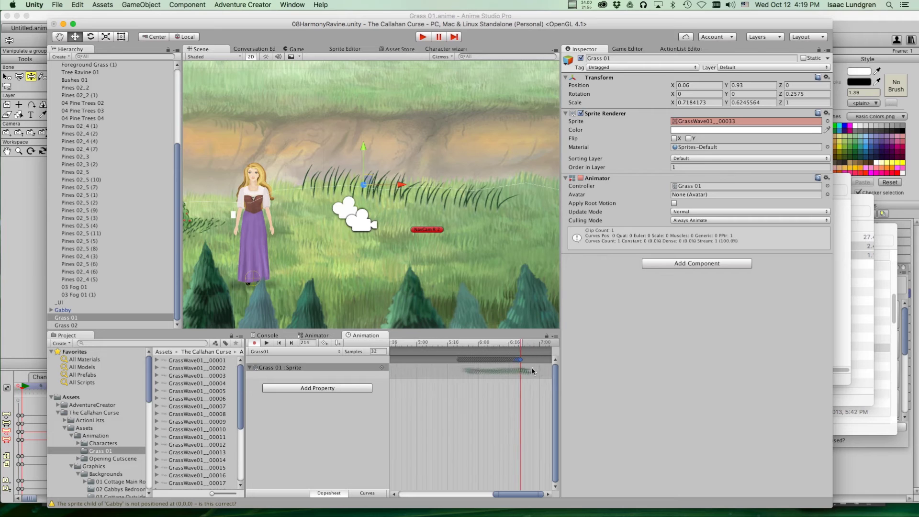
scroll(483, 372, "up", 3)
scroll(483, 373, "right", 3)
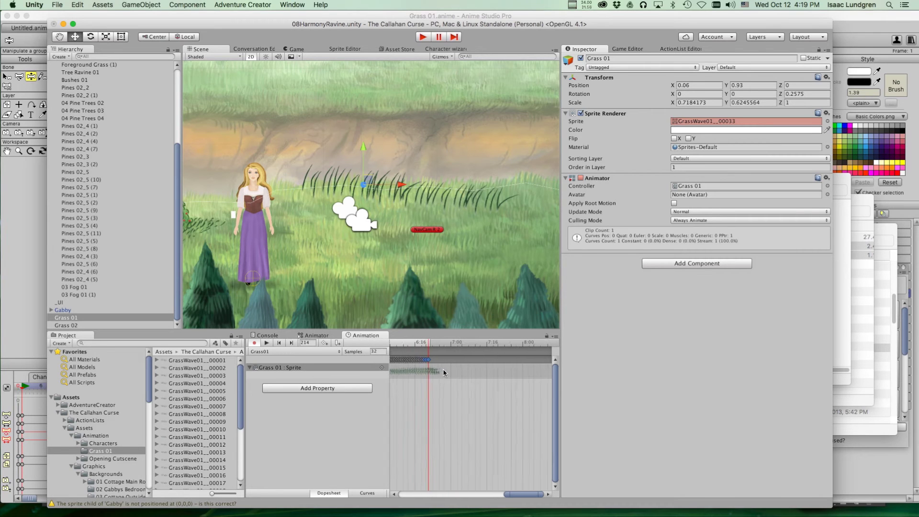
left_click_drag(434, 344, 450, 354)
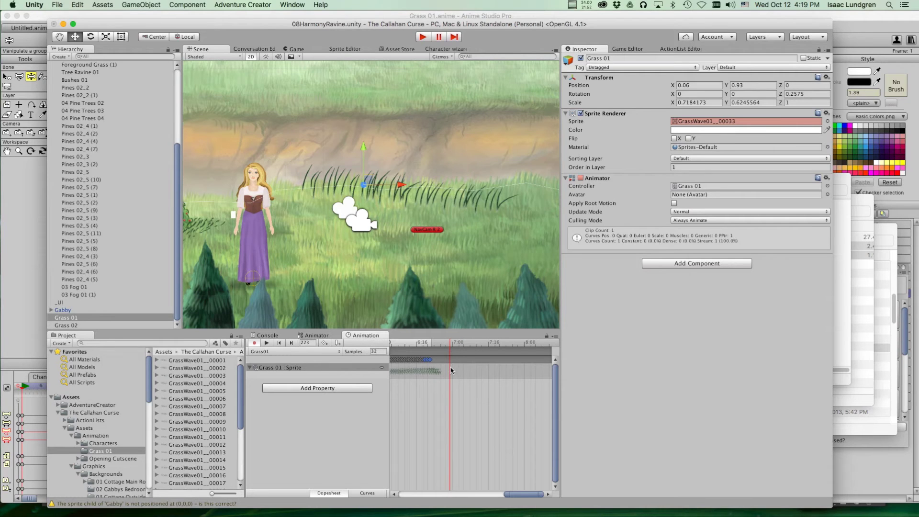
key("super+v")
key("Delete")
left_click(436, 364)
left_click_drag(430, 364, 438, 364)
key("ctrl+v")
left_click_drag(449, 345, 451, 368)
With Grass 02 selected, lower its Grass02 clip's sample rate from 60 to 32.
left_click(149, 325)
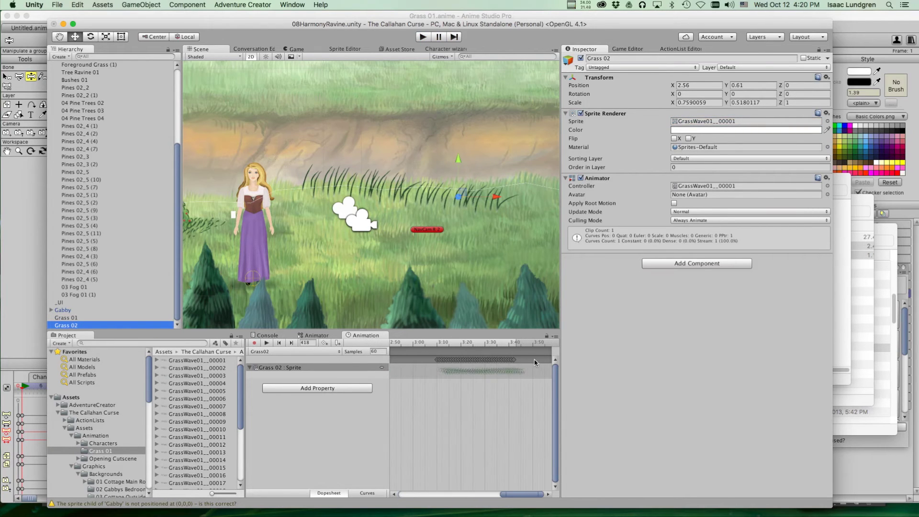
left_click(291, 343)
left_click(292, 343)
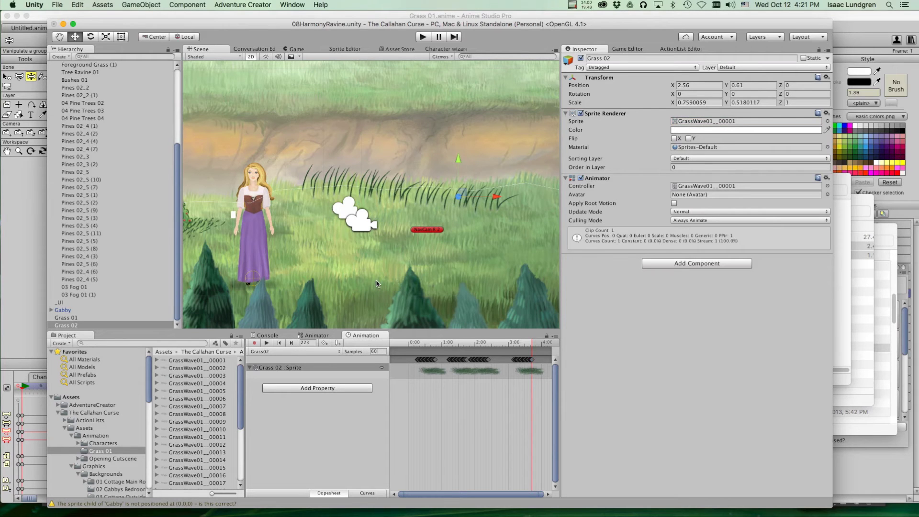
left_click(371, 352)
type("62")
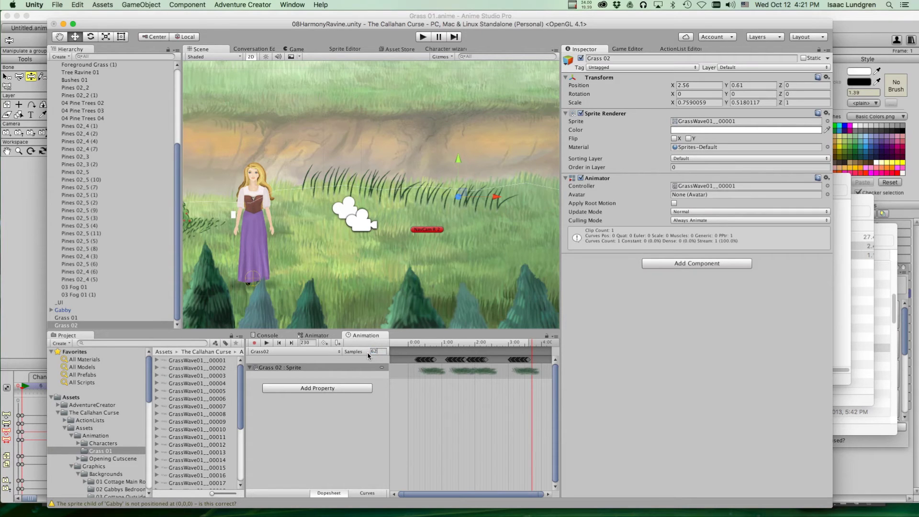
key("BackSpace")
key("BackSpace")
type("32")
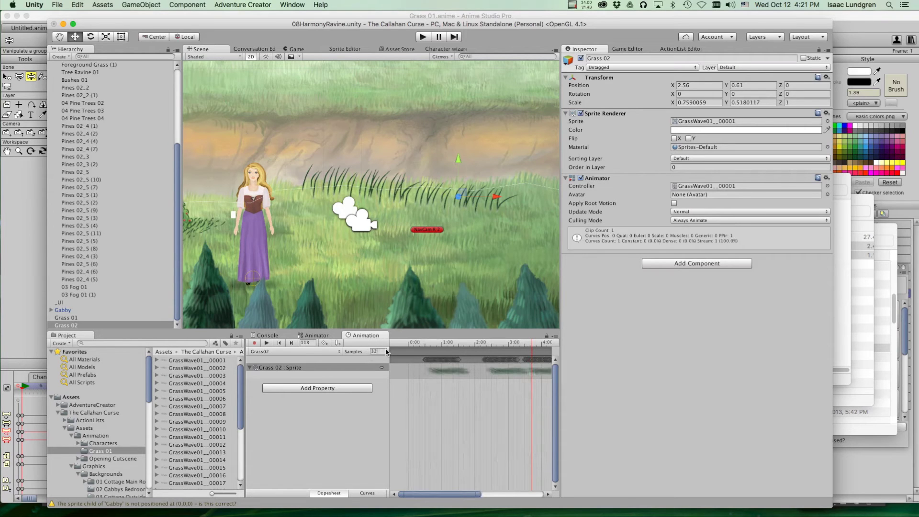
left_click(423, 37)
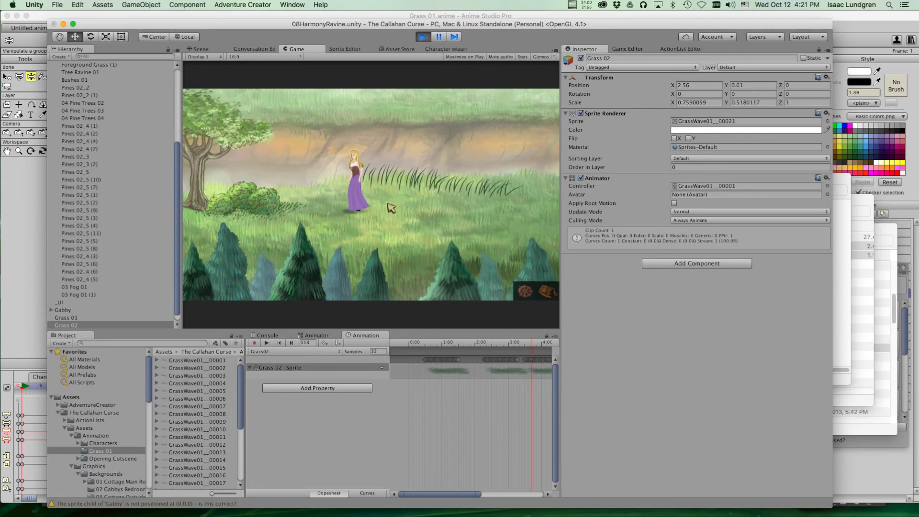
left_click(391, 207)
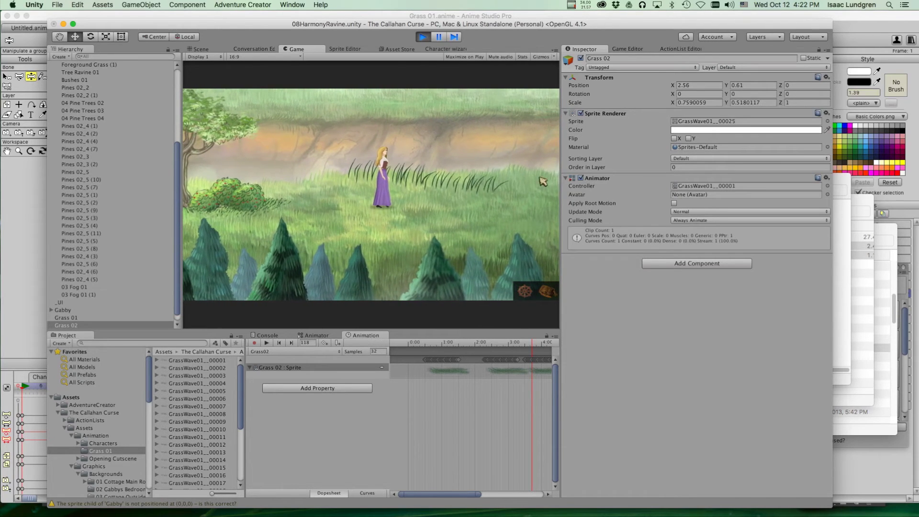
left_click(337, 194)
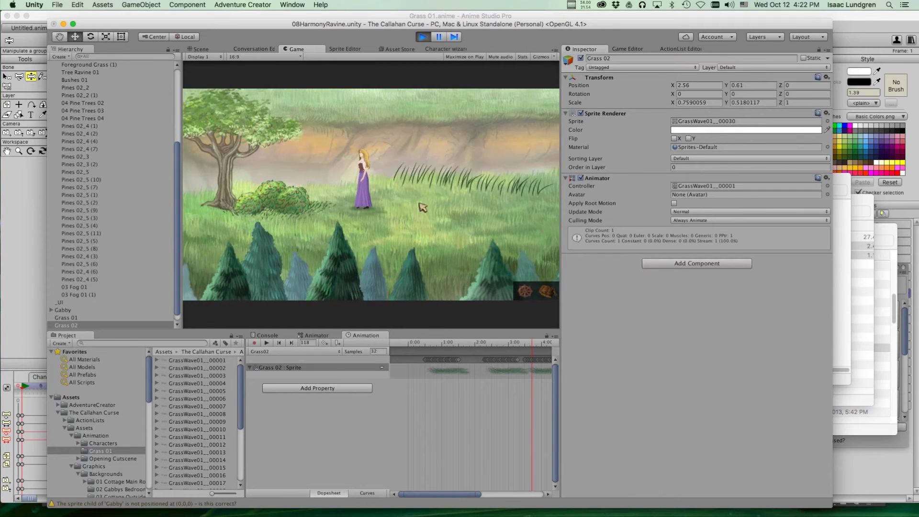
left_click(423, 208)
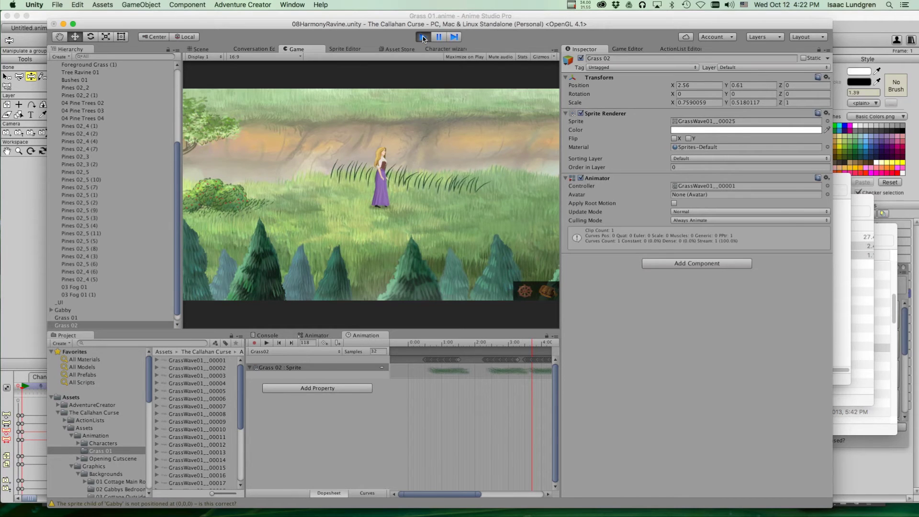
left_click(423, 37)
left_click(103, 318)
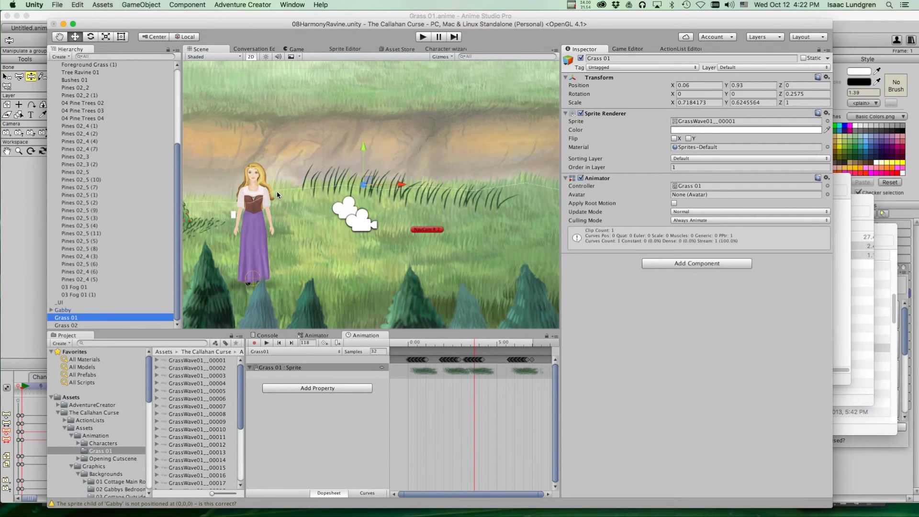
Rewind Grass 01's animation to frame 0 and duplicate the Grass 01 sprite.
left_click_drag(420, 343, 393, 343)
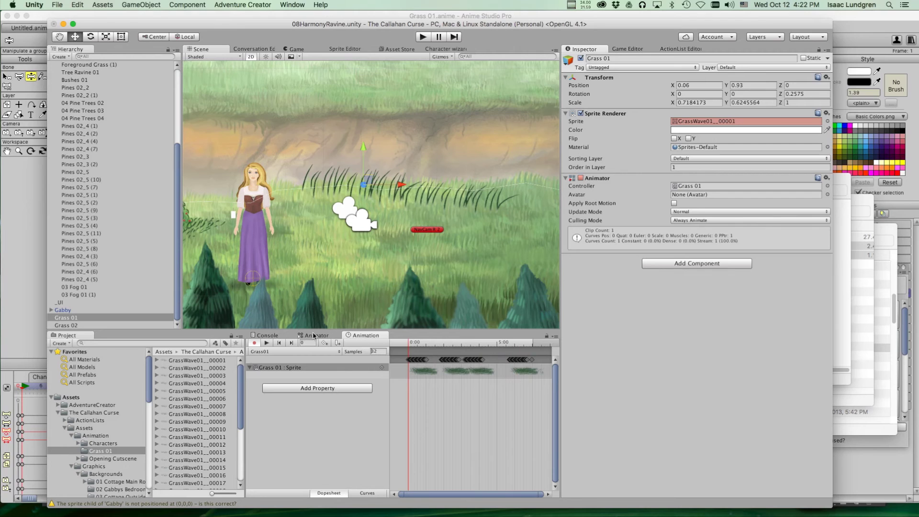
left_click(123, 326)
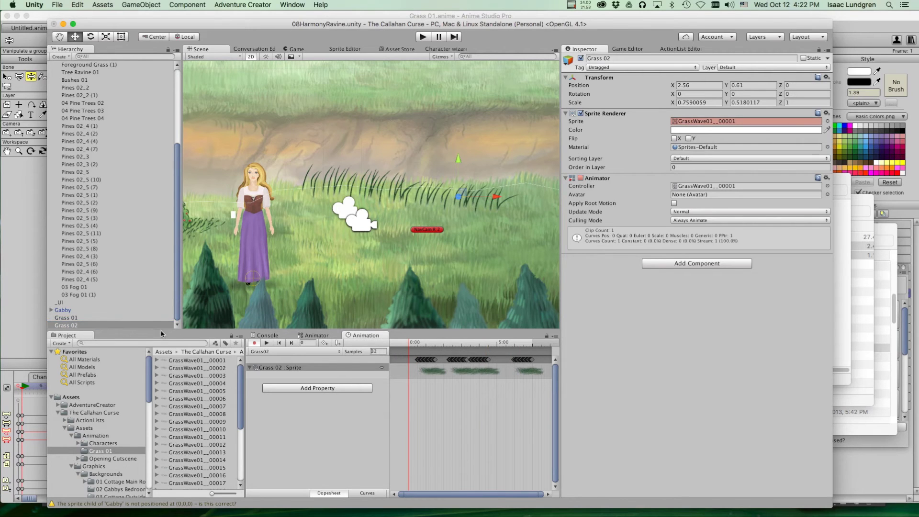
left_click(89, 318)
right_click(89, 318)
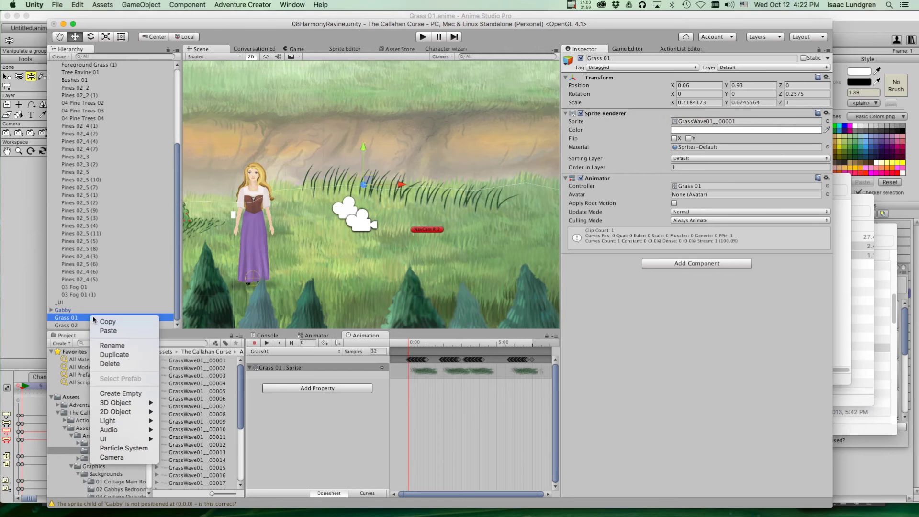
left_click(136, 355)
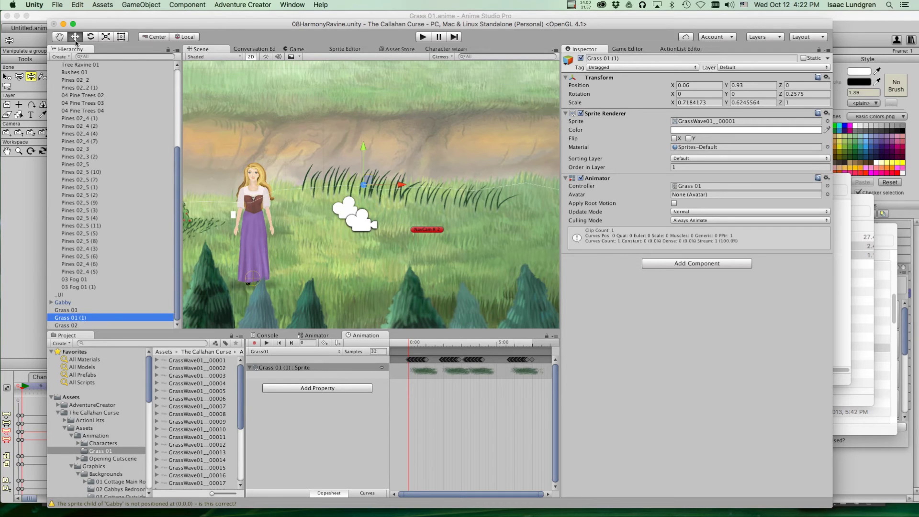
Move Grass 01 (1) left and down to -0.83, 0.57 and shrink it to about 0.66 x 0.53.
left_click_drag(366, 183, 336, 193)
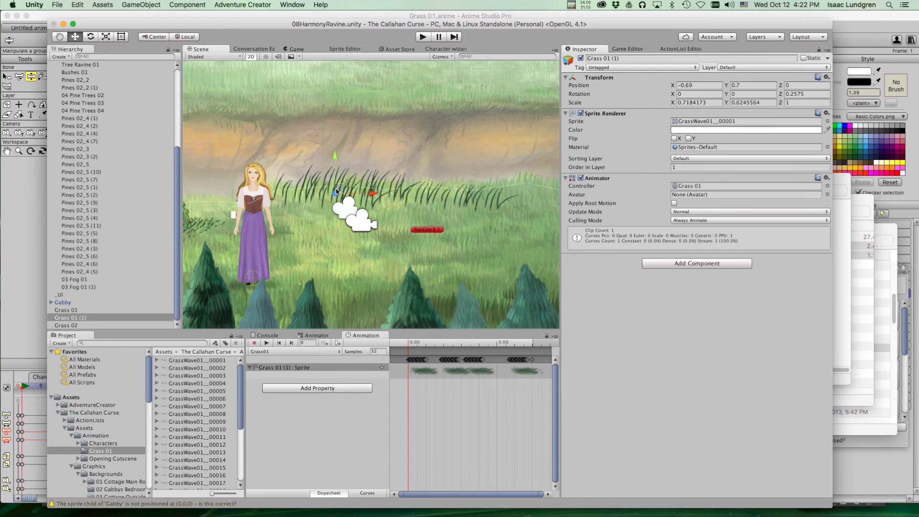
left_click(123, 38)
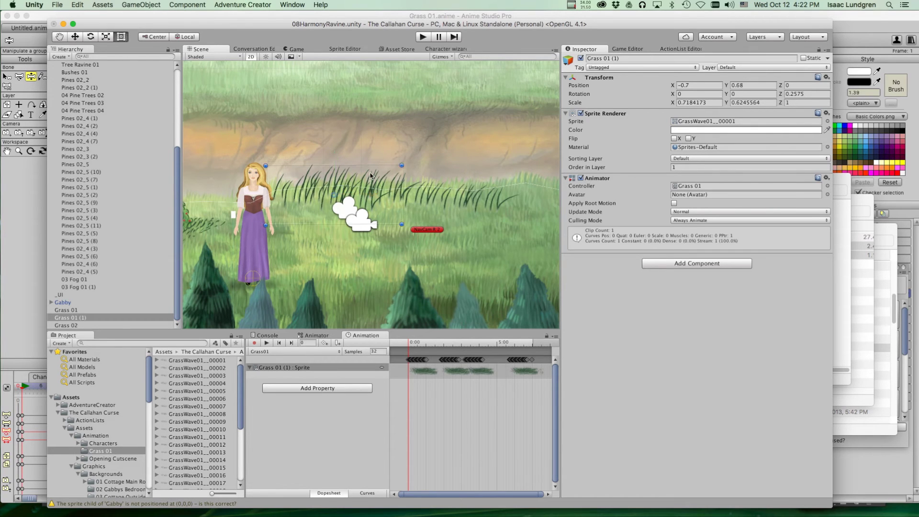
left_click(405, 170)
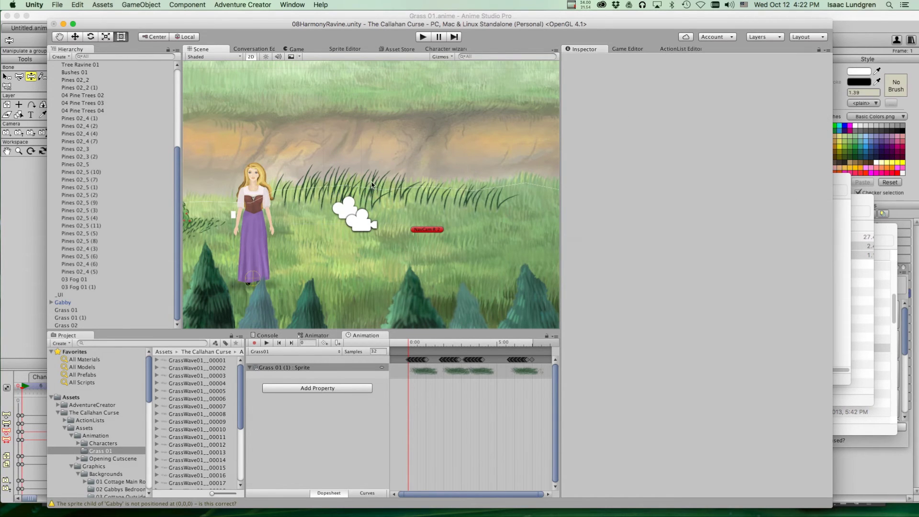
left_click(280, 189)
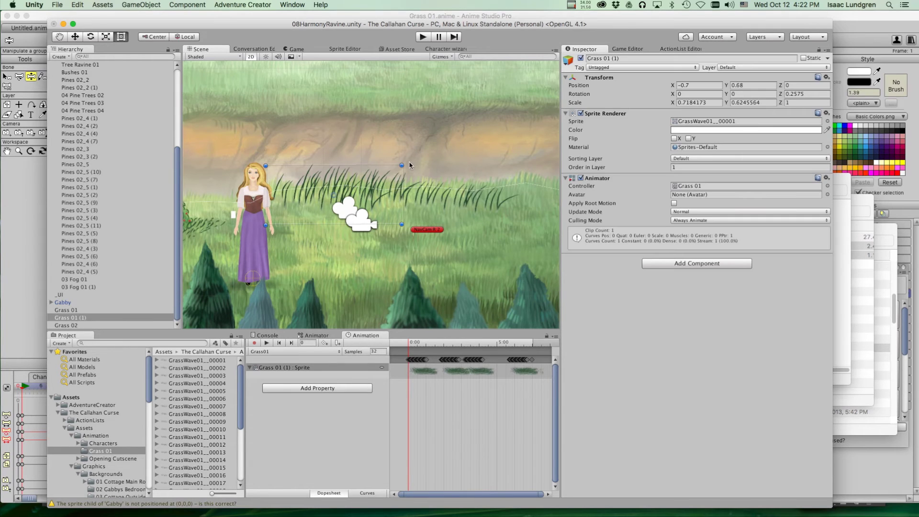
left_click_drag(402, 166, 390, 175)
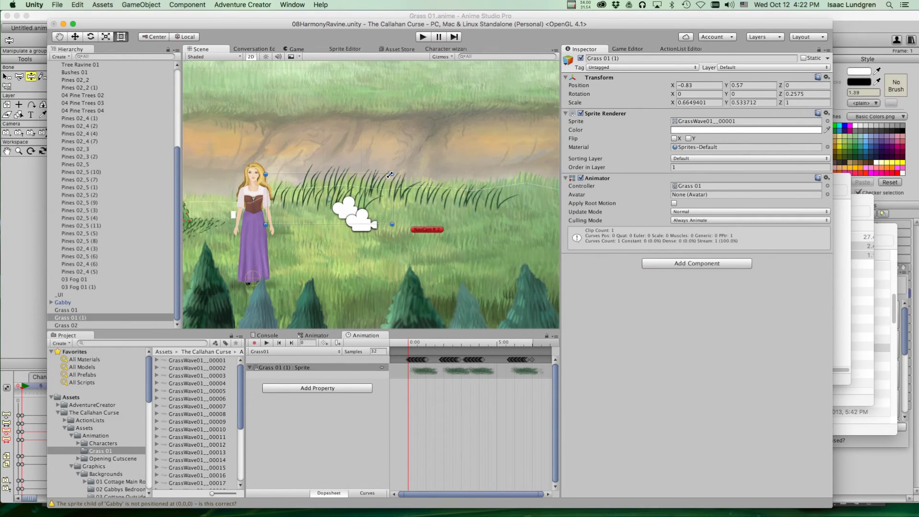
left_click(92, 318)
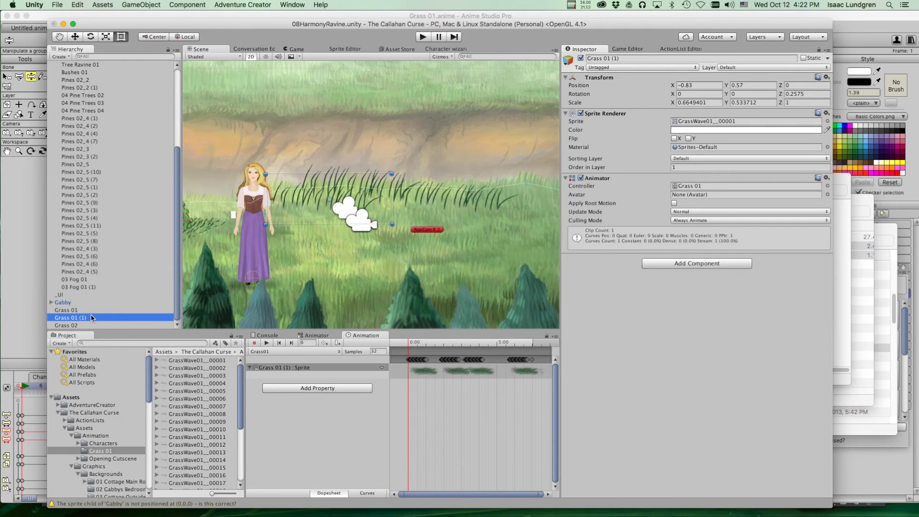
left_click(95, 326)
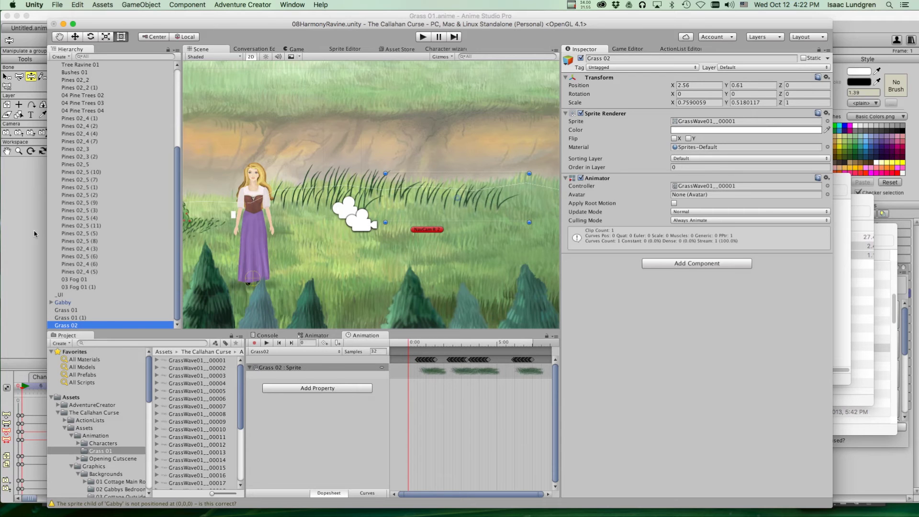
Duplicate Grass 02 and move the Grass 02 (1) copy left and down.
right_click(109, 327)
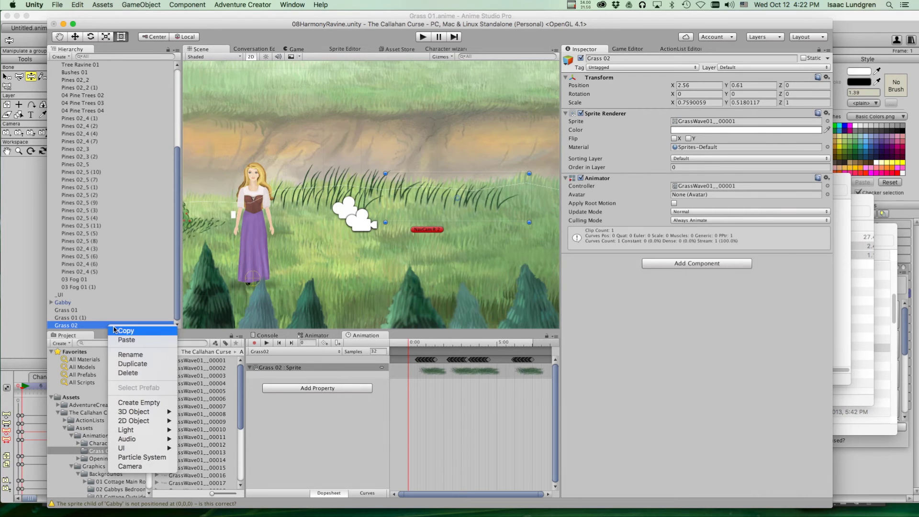
left_click(160, 368)
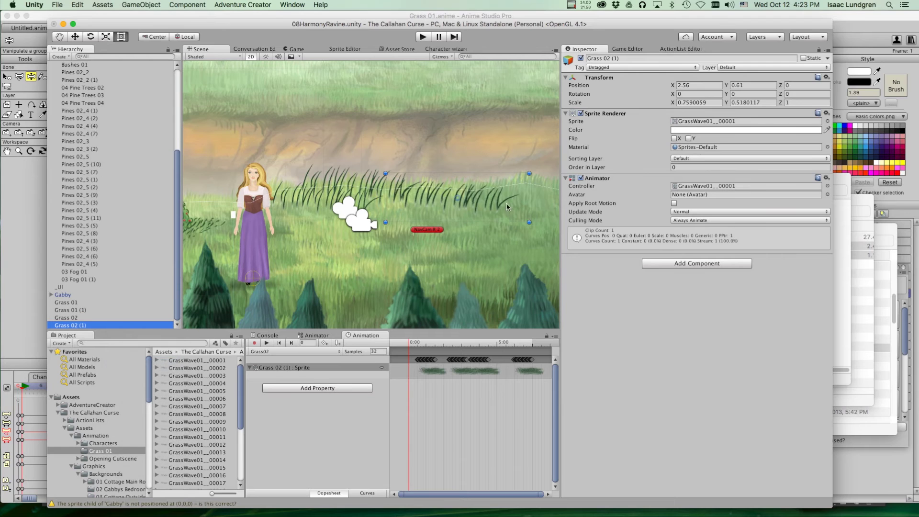
left_click(77, 37)
left_click_drag(459, 196, 426, 204)
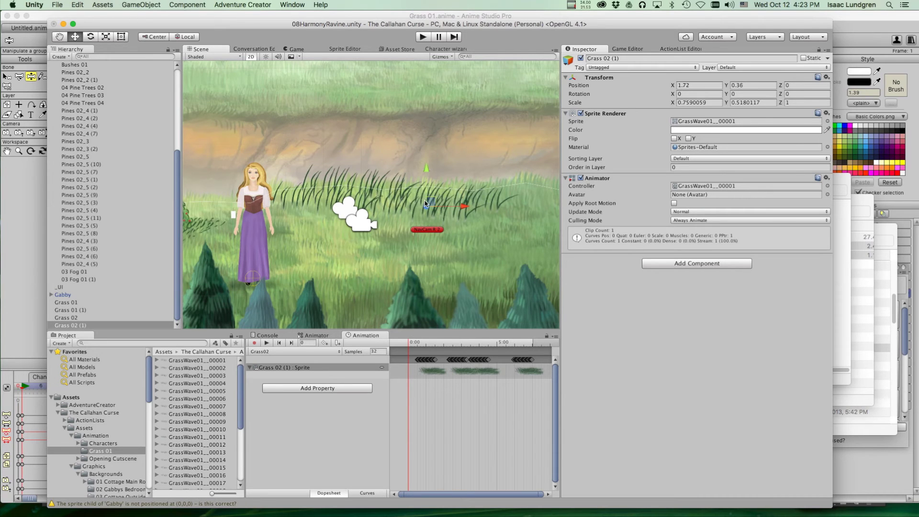
Shrink Grass 02 (1) slightly, then run the scene in play mode to preview the grass.
left_click(123, 39)
left_click_drag(498, 186, 480, 186)
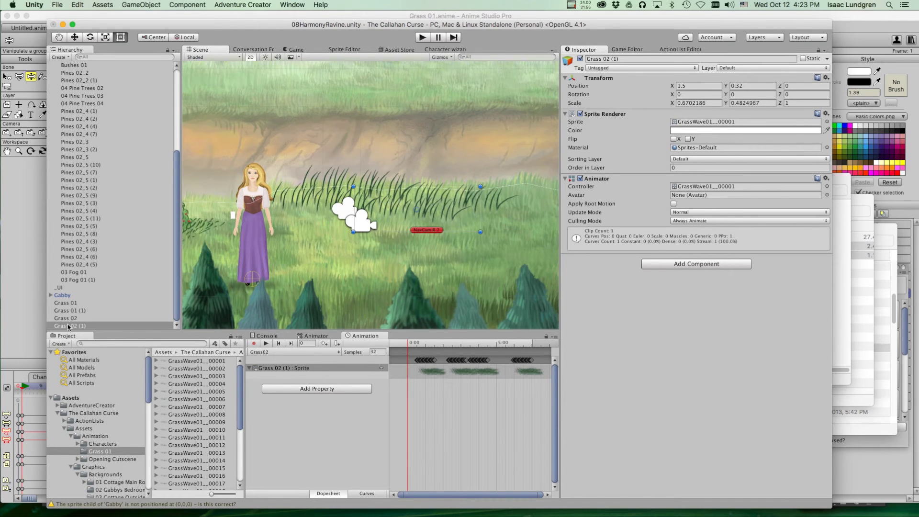
left_click(76, 304)
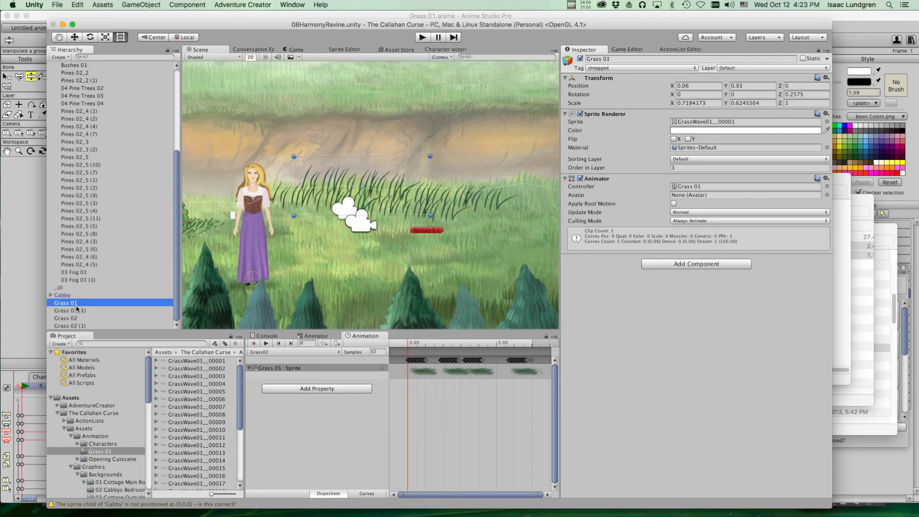
left_click(422, 38)
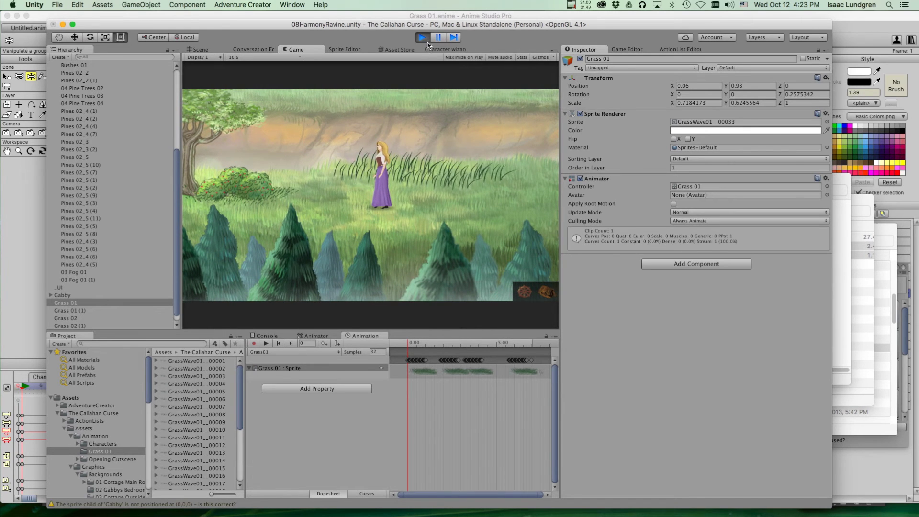
left_click(427, 41)
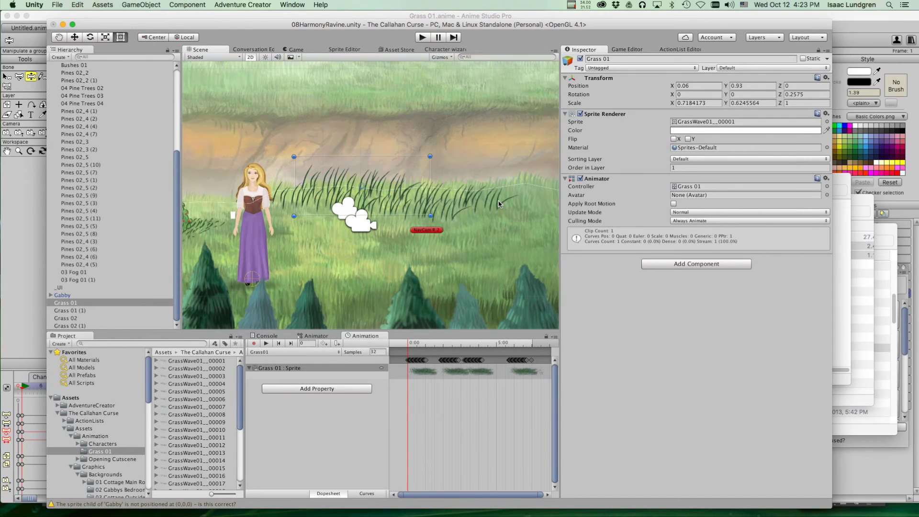
Duplicate Grass 02 again and move the Grass 02 (2) copy up and to the right.
left_click(498, 202)
left_click(498, 203)
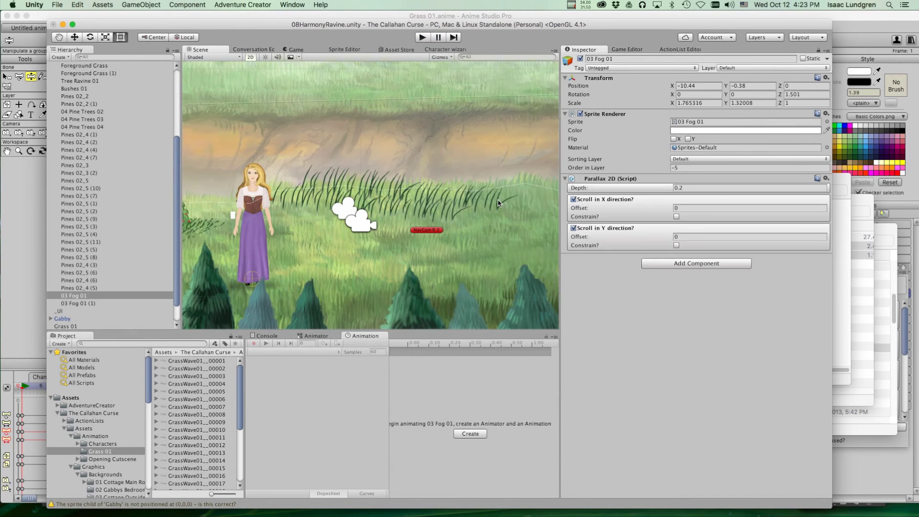
scroll(66, 328, "down", 3)
left_click(80, 319)
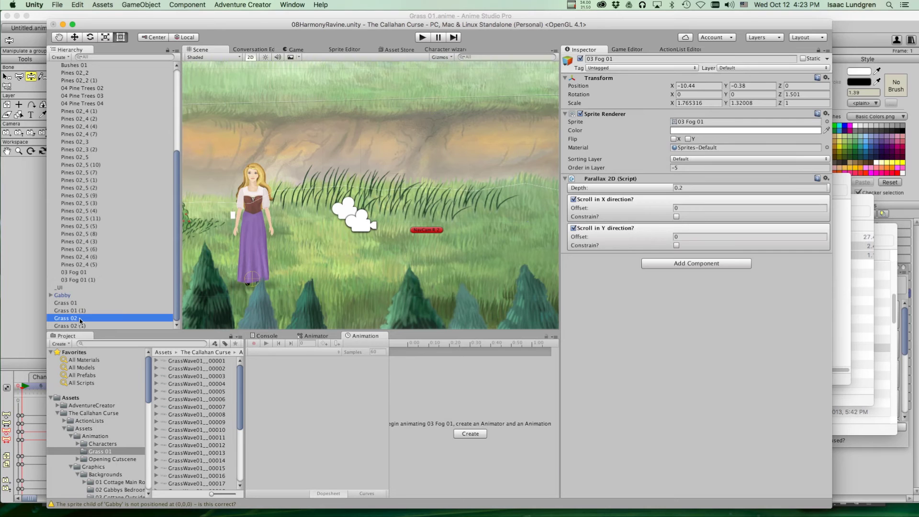
right_click(123, 318)
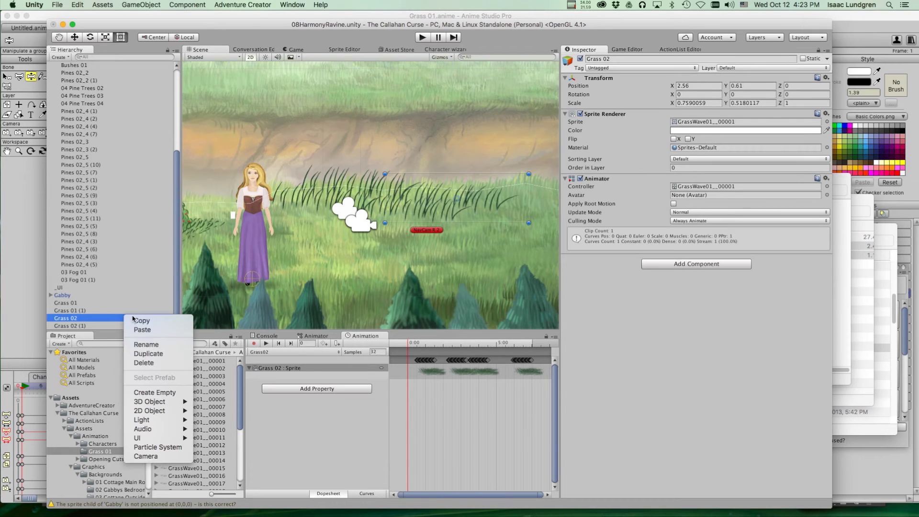
left_click(171, 355)
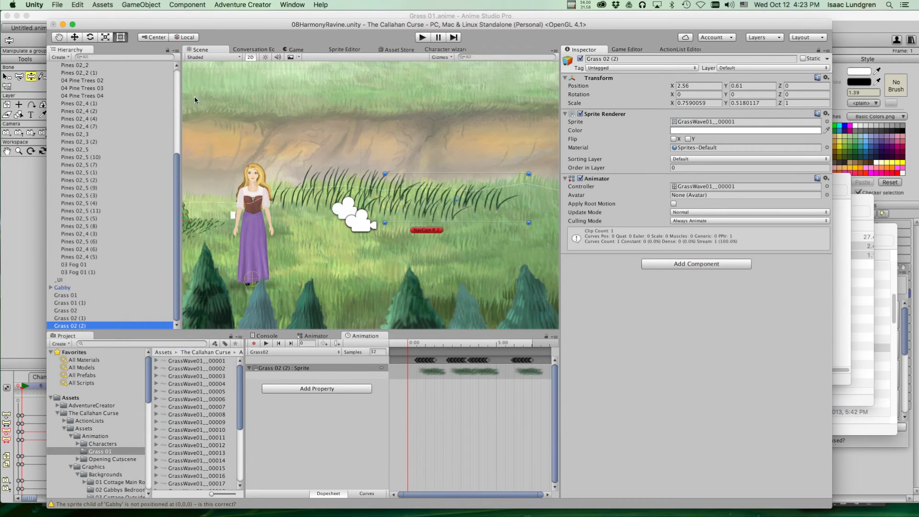
key("w")
left_click_drag(468, 195, 478, 185)
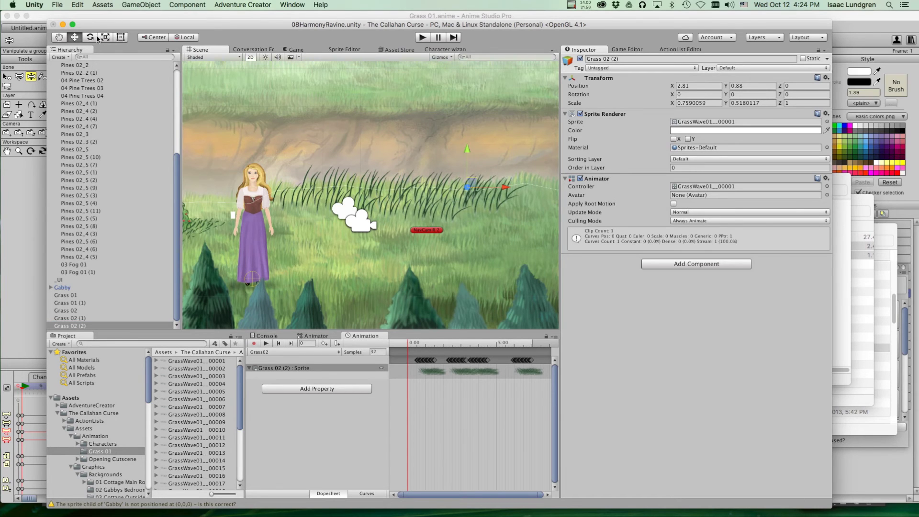
Shrink Grass 02 (2) to about 0.60 x 0.46, nudge it to 2.37, 0.84, and run play mode.
left_click(121, 37)
left_click_drag(538, 164, 508, 171)
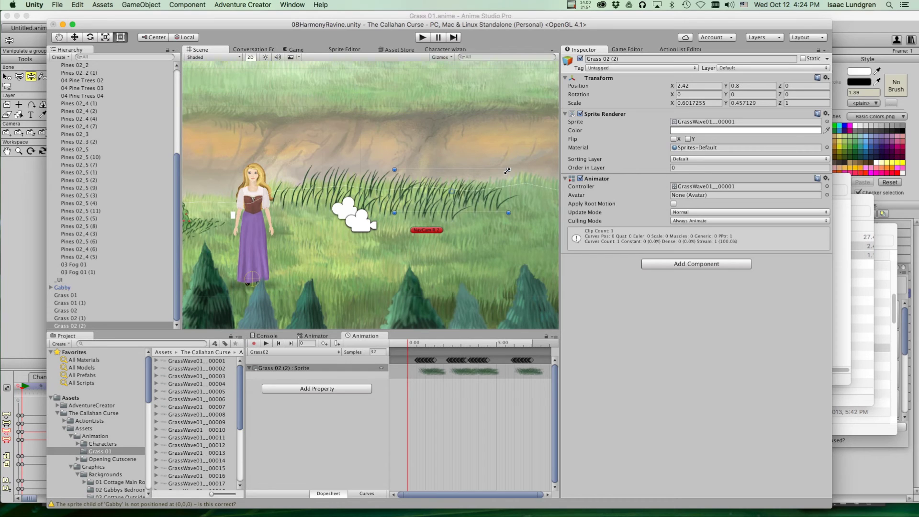
left_click(74, 37)
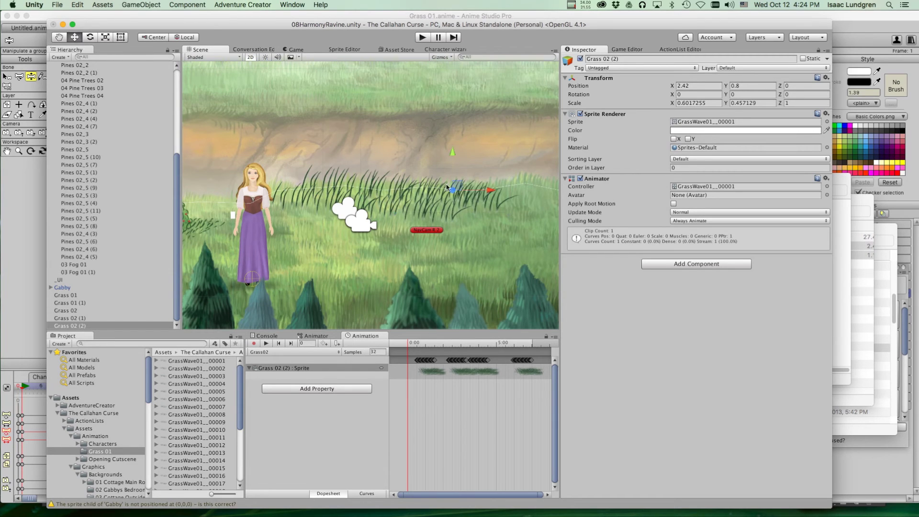
left_click_drag(459, 188, 456, 185)
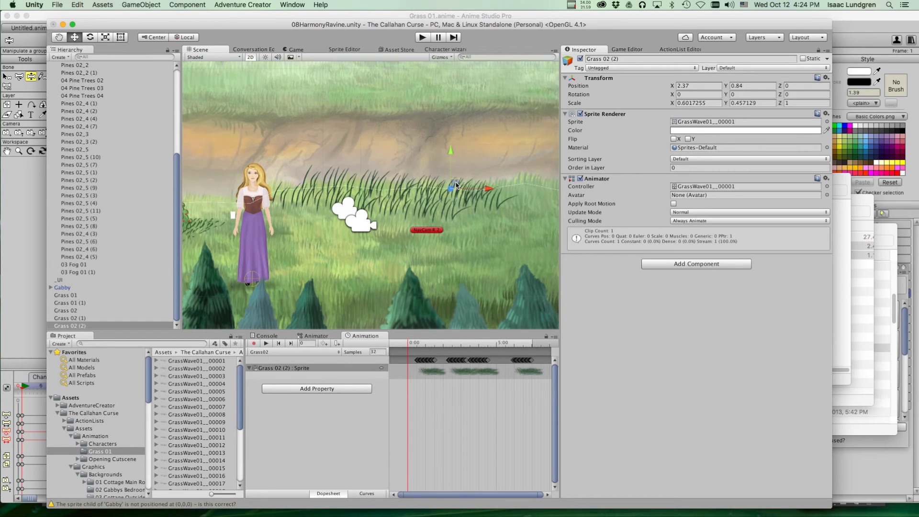
left_click(422, 37)
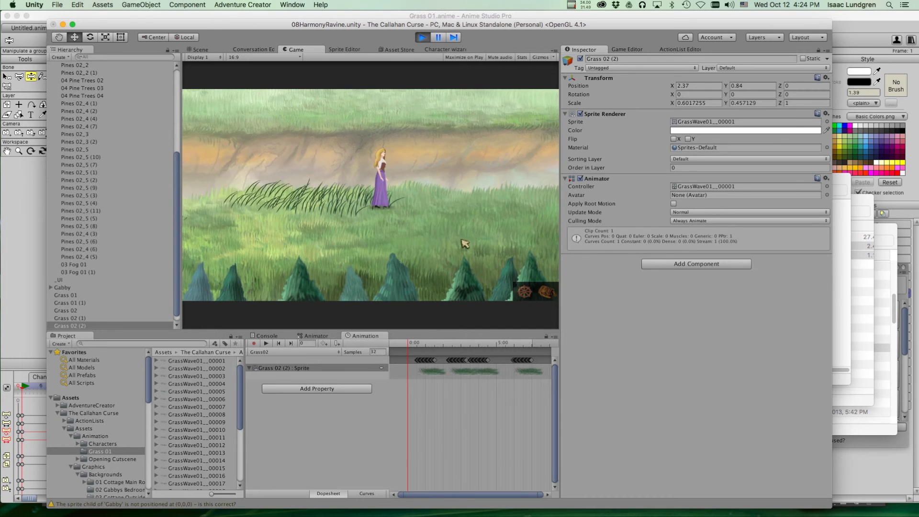
Preview the GrassWave01__00001 frame, walk the character left and right across the grass, then stop play mode.
scroll(188, 409, "down", 5)
scroll(188, 408, "up", 5)
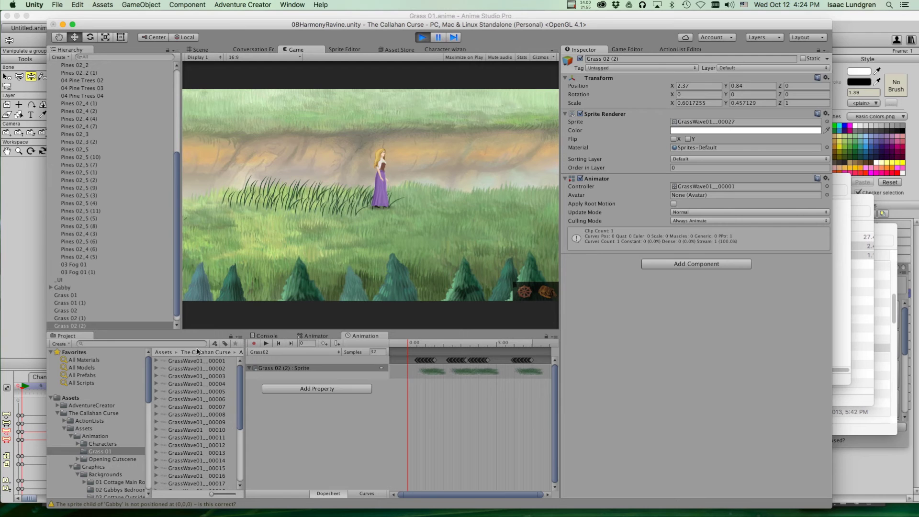
left_click(211, 362)
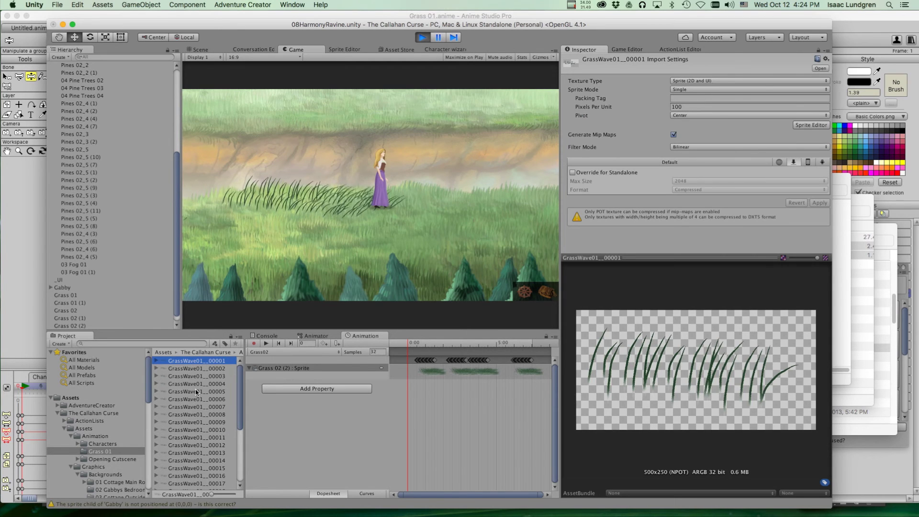
left_click(320, 208)
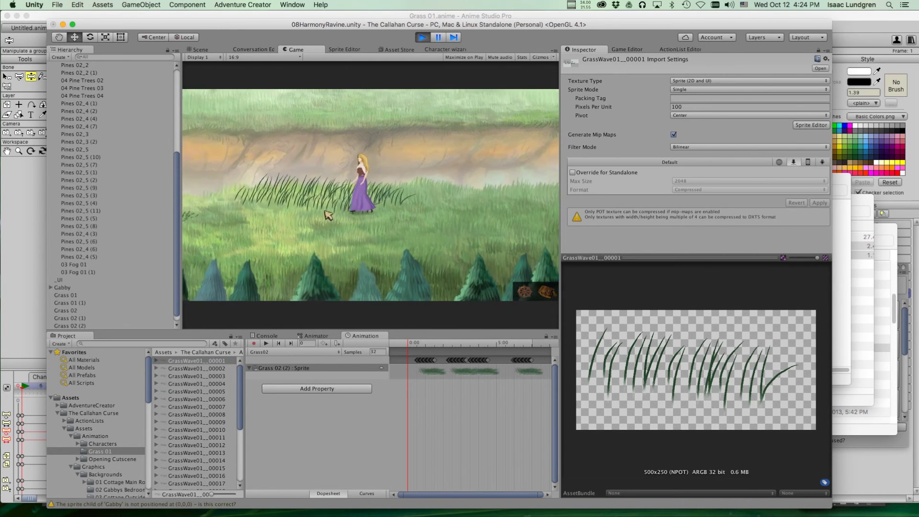
left_click(496, 240)
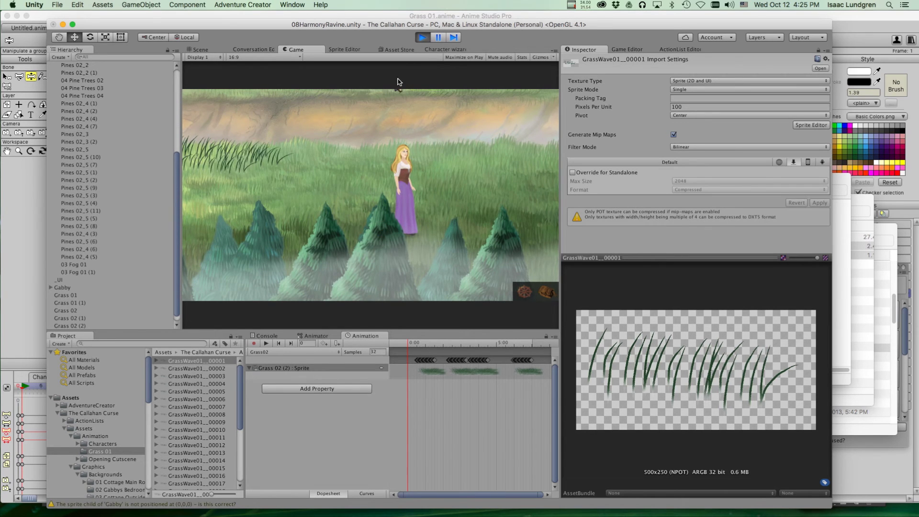
left_click(421, 37)
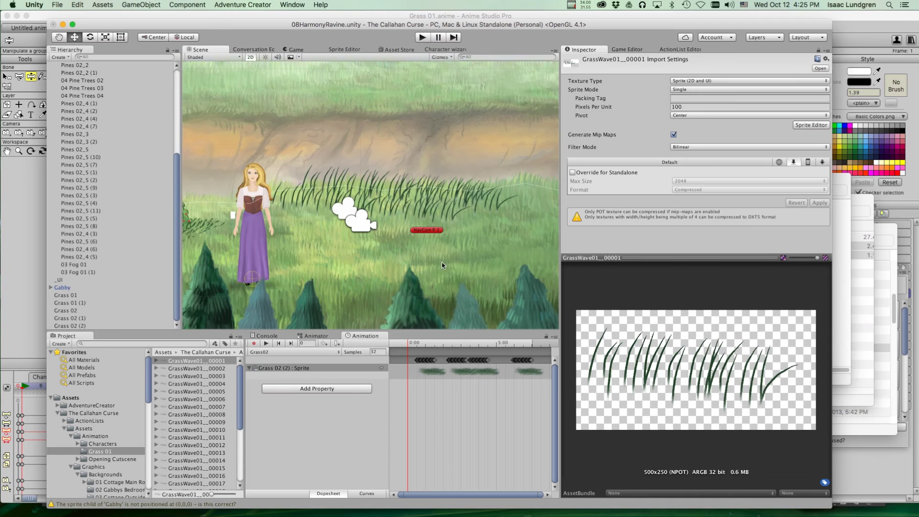
scroll(442, 265, "up", 10)
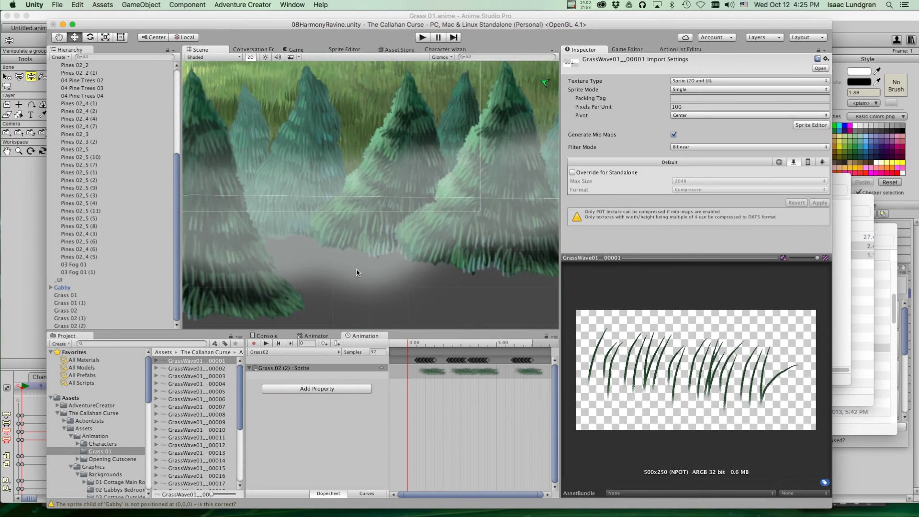
Select the 03 Fog 01 (1) sprite and start a new animation clip saved under Assets.
left_click(356, 273)
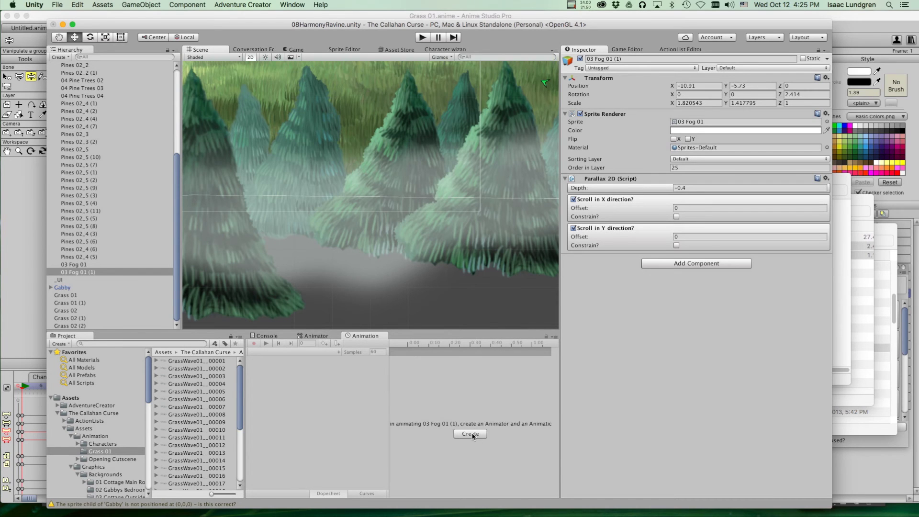
left_click(471, 434)
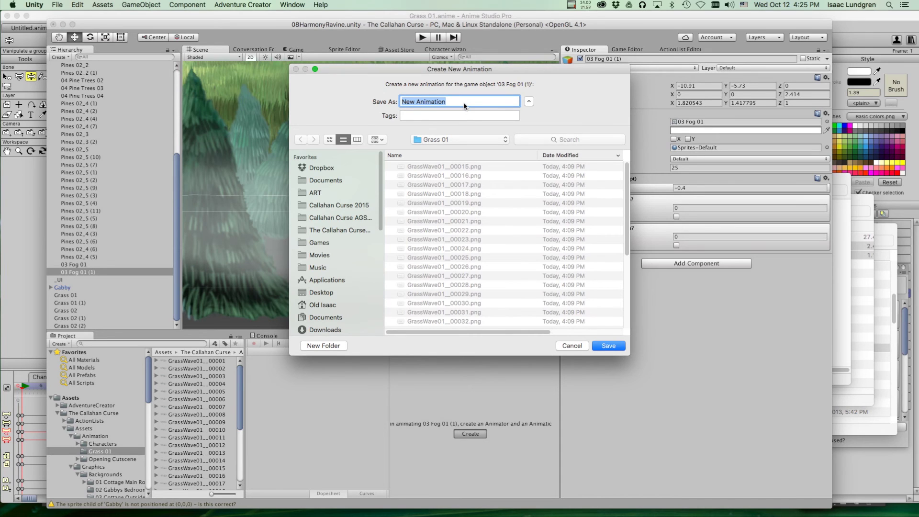
left_click(447, 139)
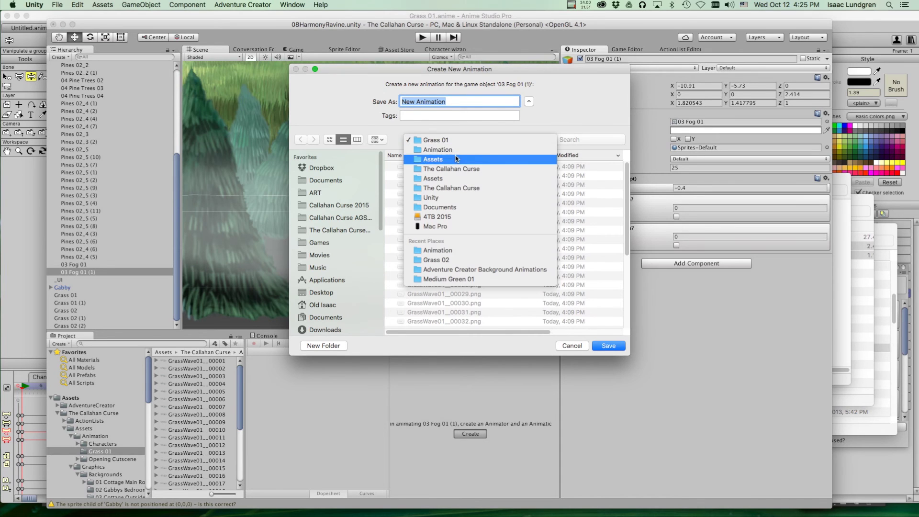
left_click(446, 160)
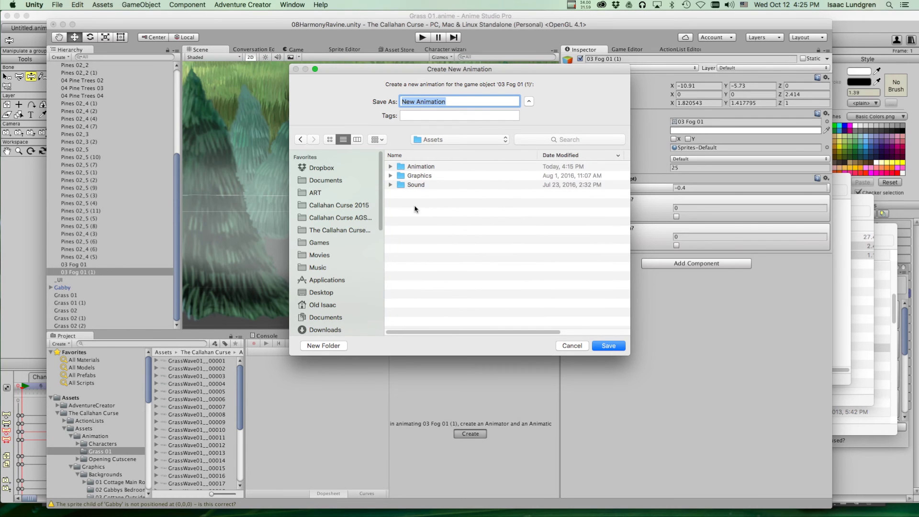
Create a Fog 01 folder in Assets and save the clip there as Fog01.
left_click(306, 348)
type("Fog 01")
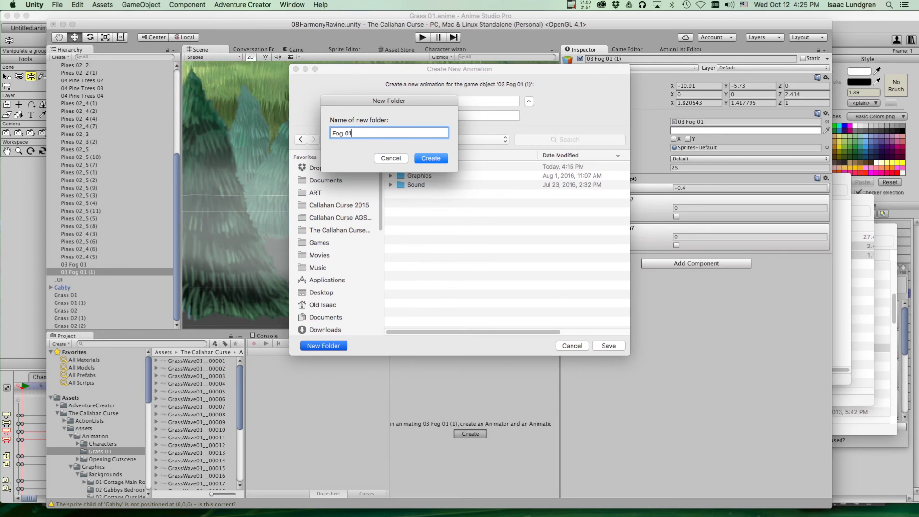
left_click(429, 159)
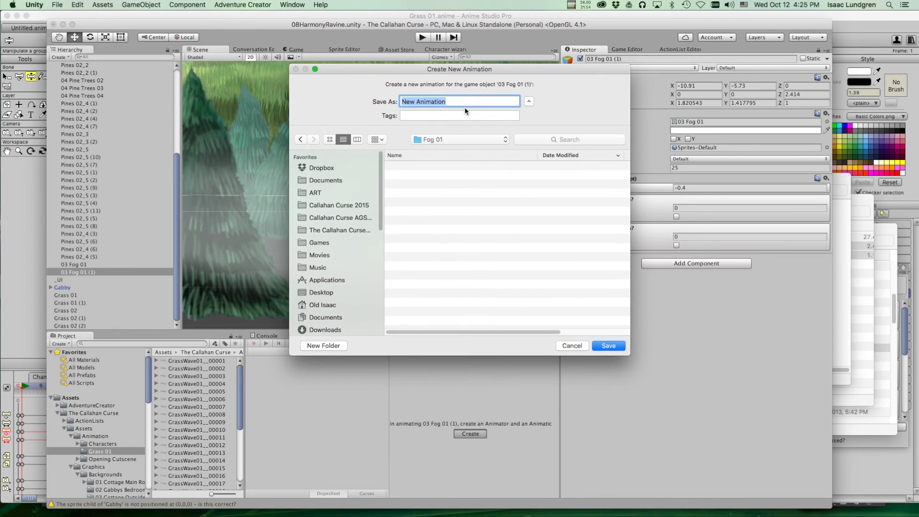
type("For")
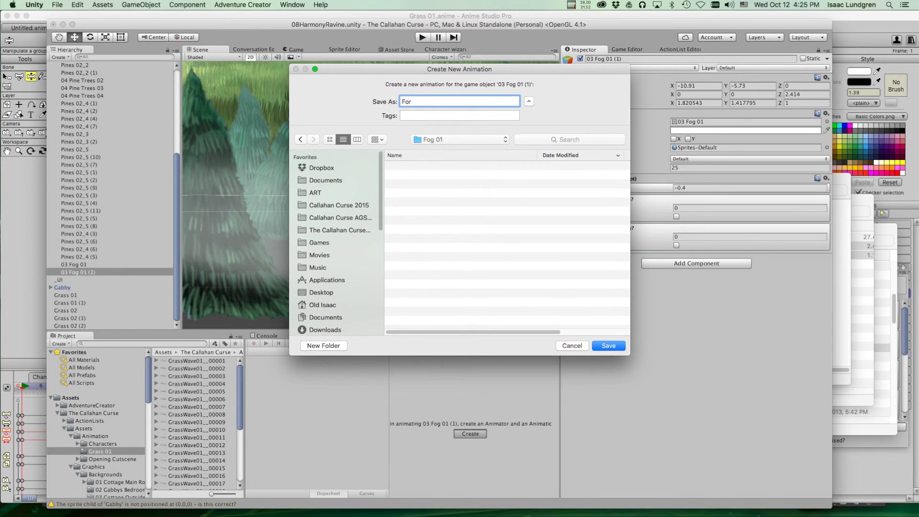
key("BackSpace")
type("g01")
left_click(608, 345)
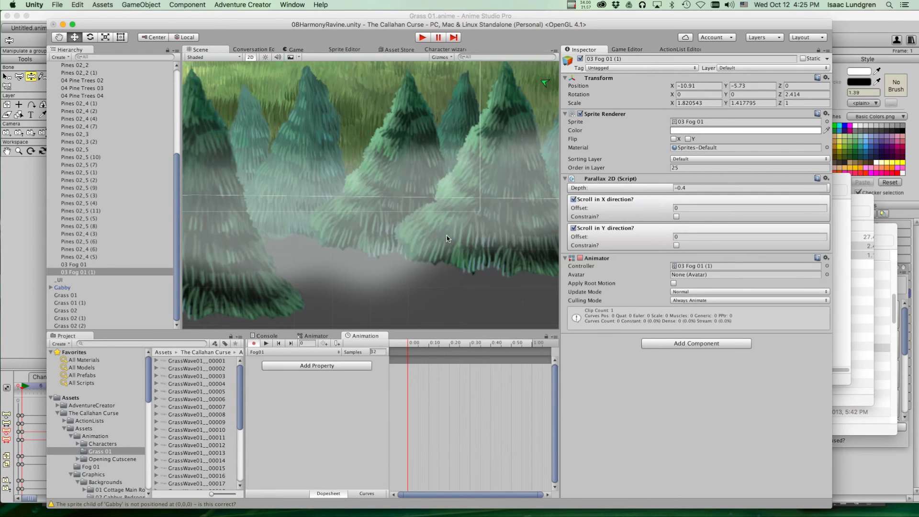
scroll(376, 221, "down", 5)
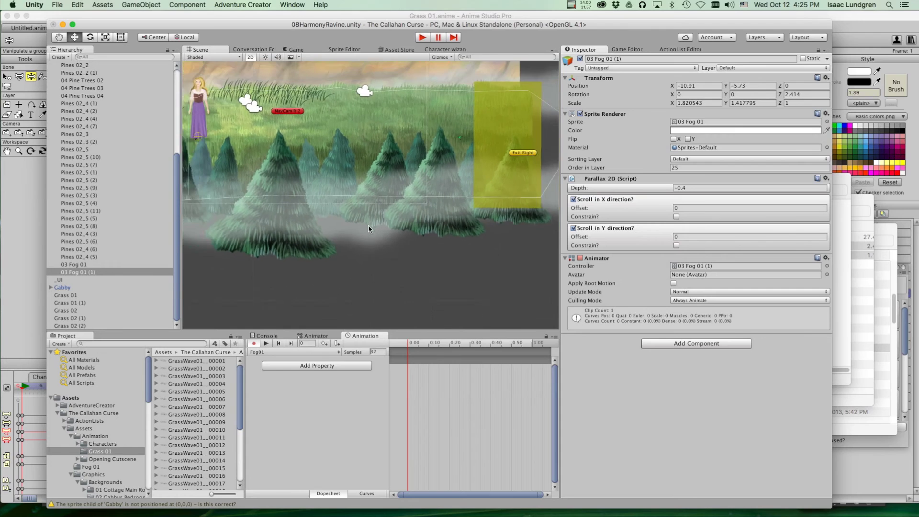
middle_click_drag(367, 225, 378, 243)
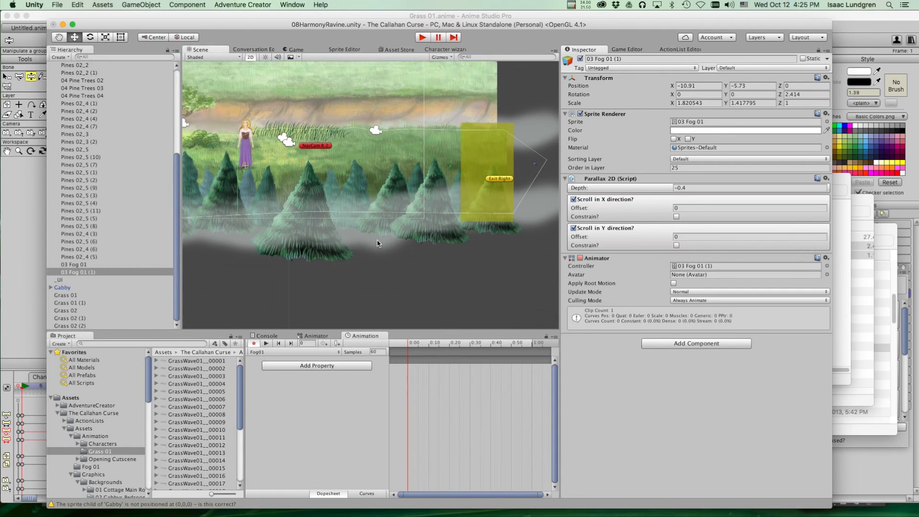
Drag the 03 Fog 01 sprite asset into the Fog01 dopesheet to key a Sprite track for 03 Fog 01 (1).
scroll(383, 256, "up", 6)
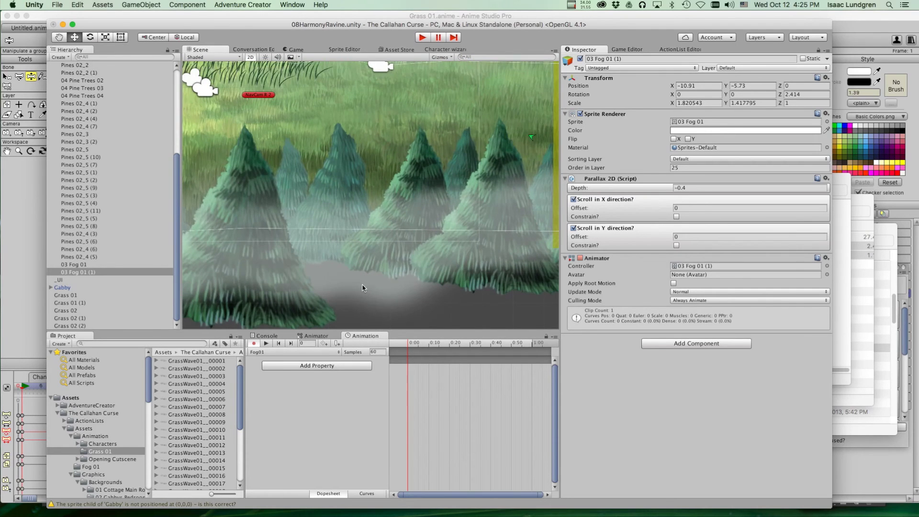
scroll(363, 288, "down", 1)
left_click(84, 272)
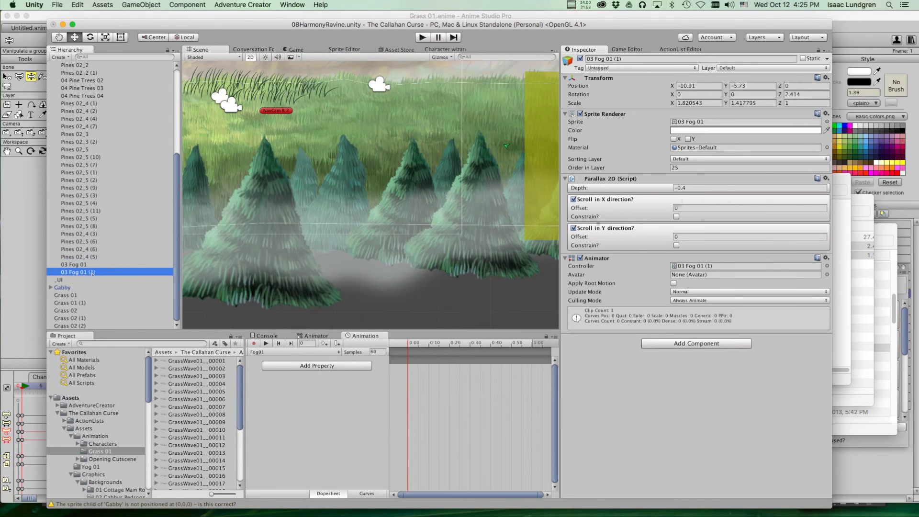
left_click(718, 122)
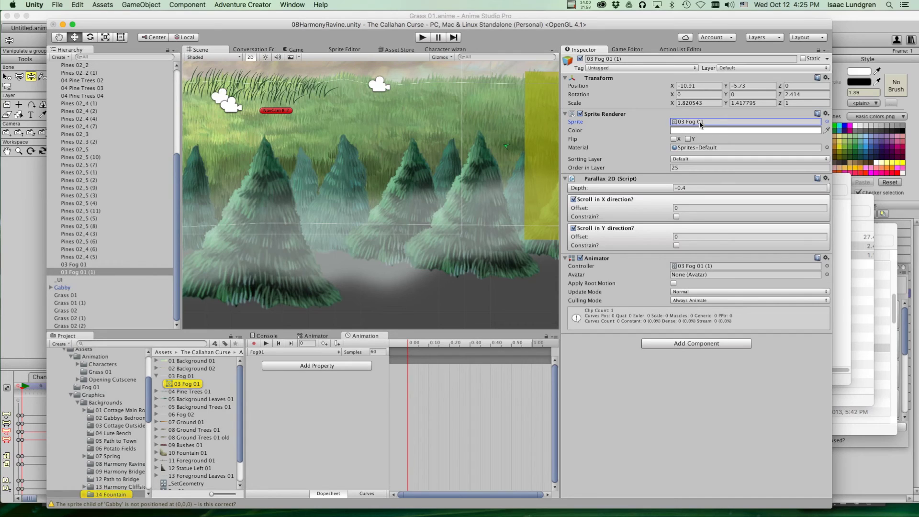
left_click(191, 377)
left_click_drag(185, 383, 418, 379)
mouse_move(409, 343)
left_mouse_down()
mouse_move(429, 344)
mouse_move(403, 352)
left_mouse_up()
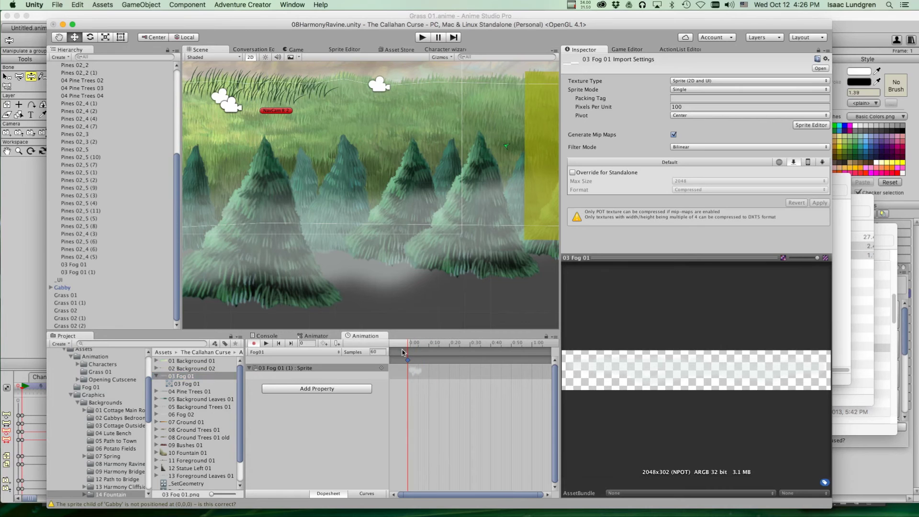
left_click(80, 272)
At frame 24, key the fog's position and tilt its rotation to Z 1.4669.
scroll(473, 295, "down", 5)
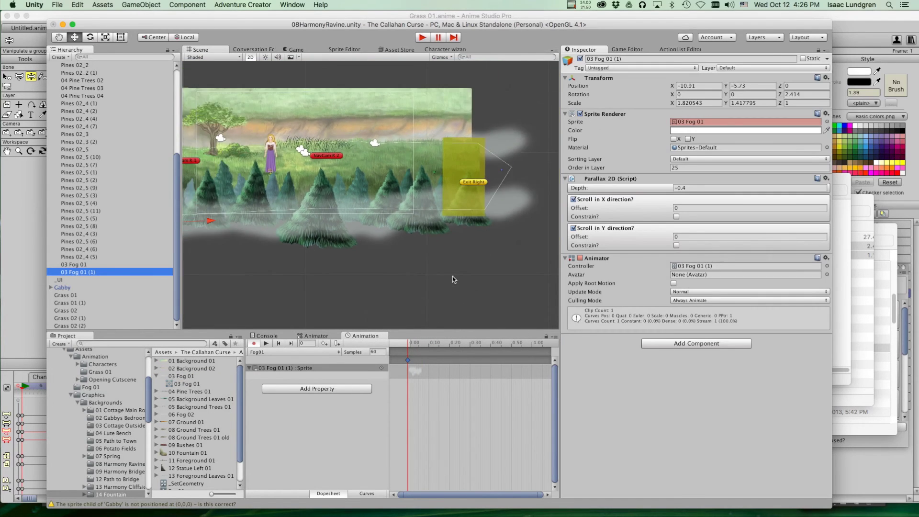
middle_click_drag(472, 253, 379, 256)
scroll(380, 249, "up", 3)
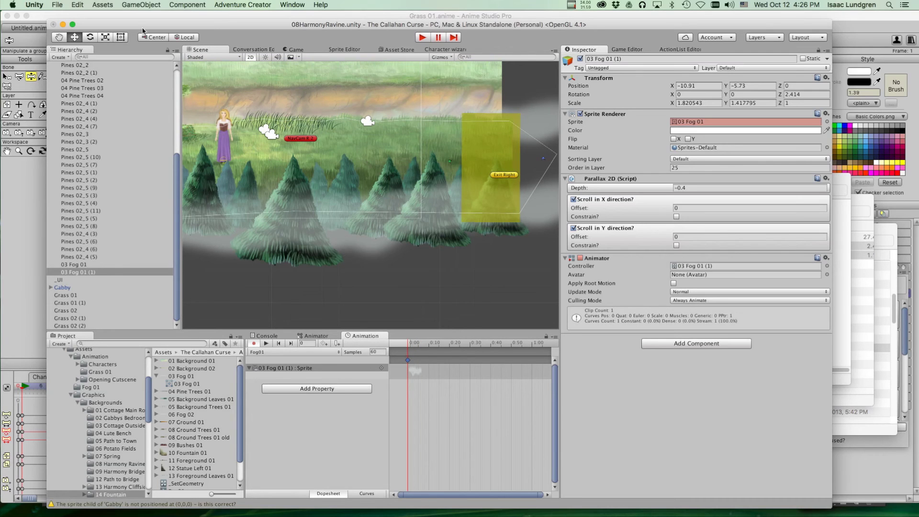
left_click_drag(415, 347, 458, 358)
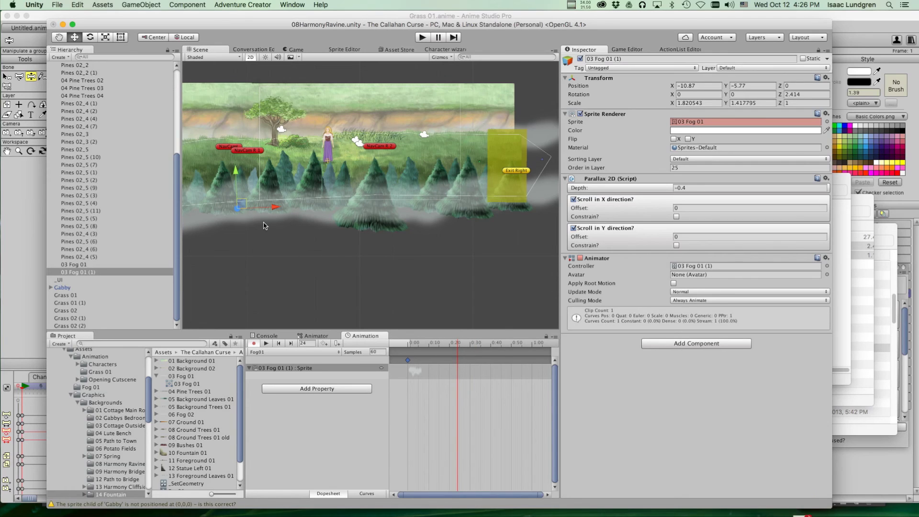
left_click_drag(242, 206, 242, 205)
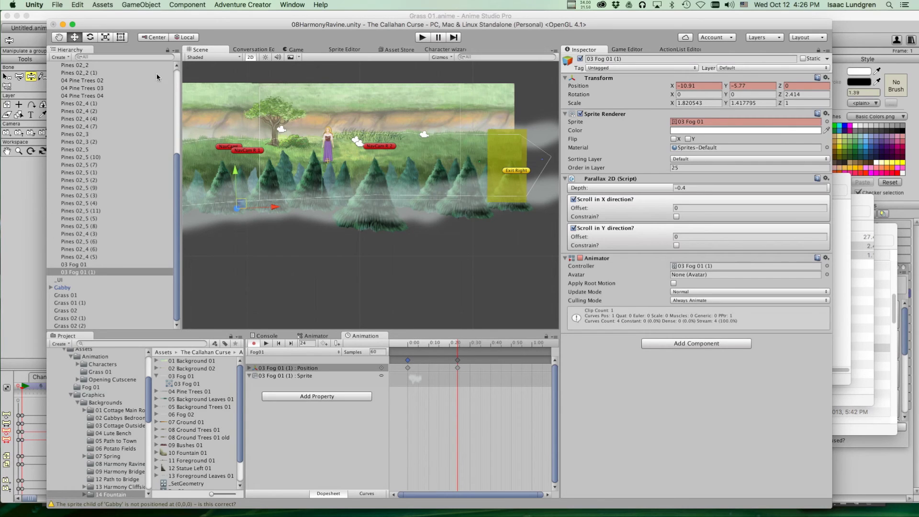
left_click(90, 38)
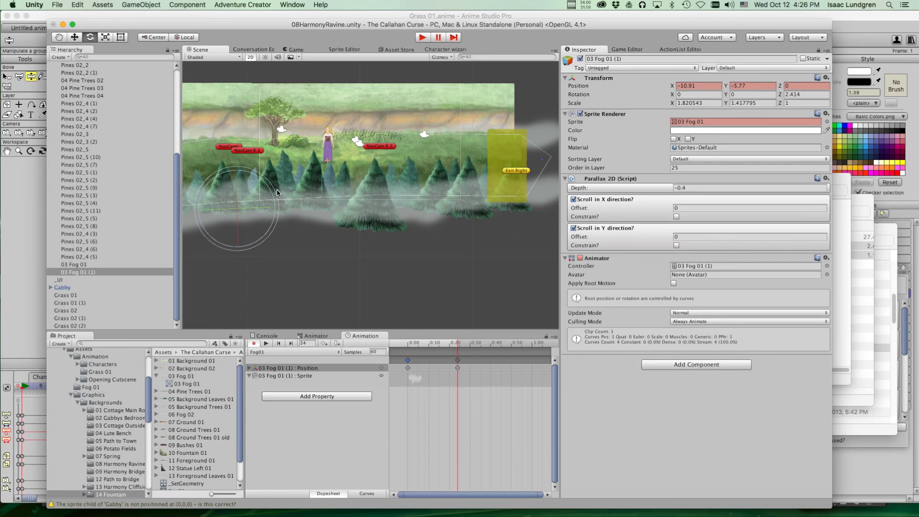
left_click_drag(275, 192, 275, 193)
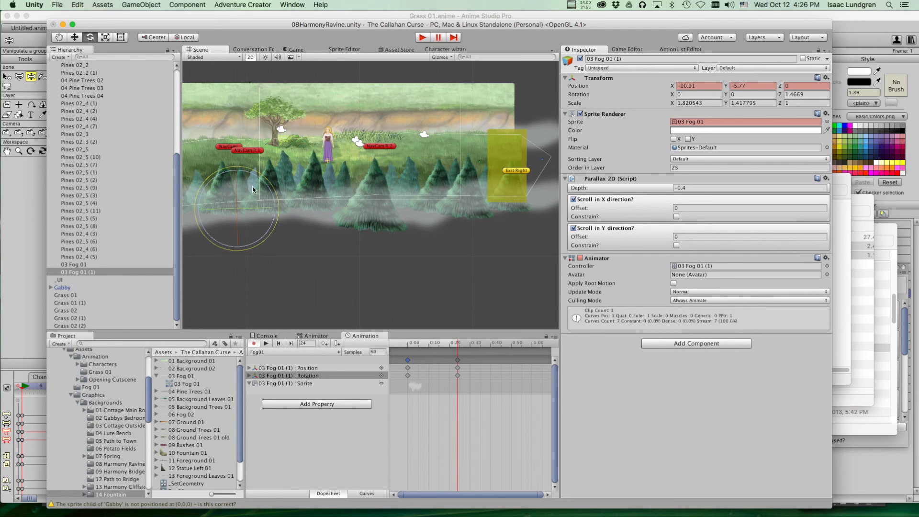
Shift the fog down and left at frame 24, then scrub back to preview the motion.
middle_click_drag(252, 186, 436, 193)
middle_click_drag(228, 223, 231, 196)
middle_click_drag(349, 197, 326, 198)
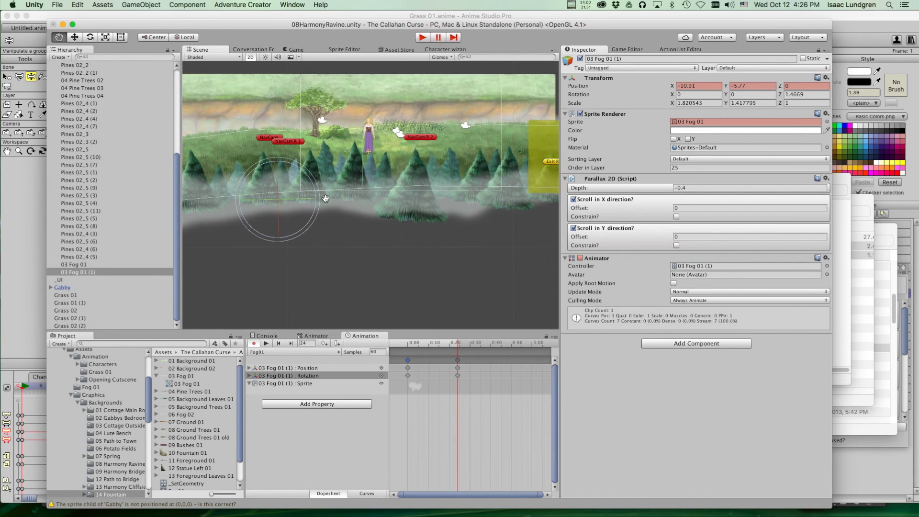
key("w")
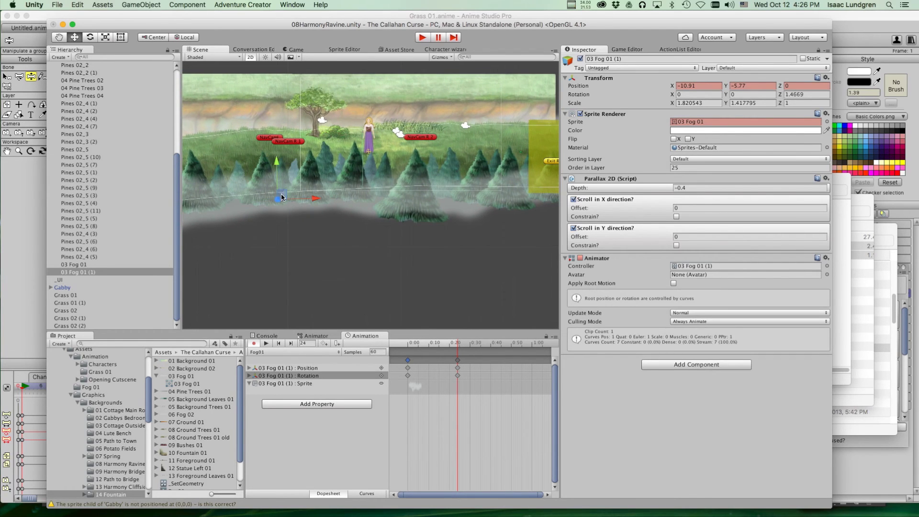
left_click_drag(281, 195, 274, 197)
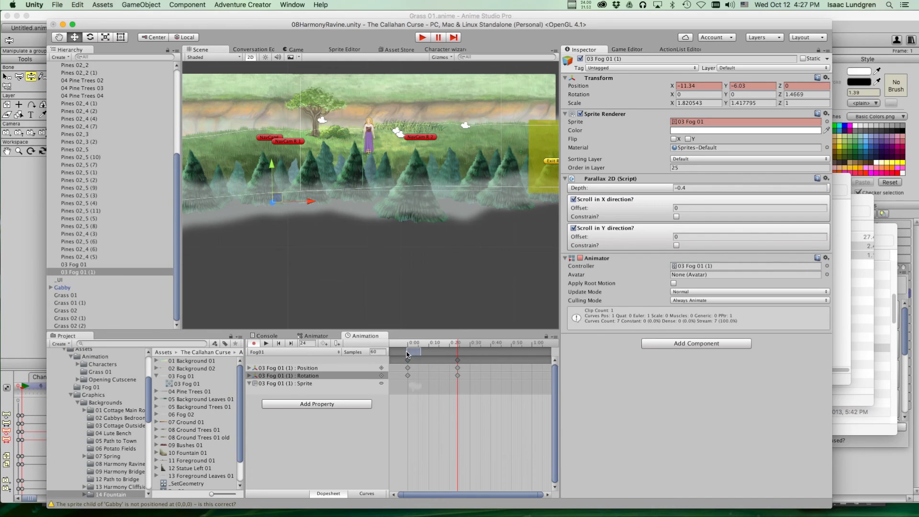
key("e")
left_click_drag(410, 345, 402, 374)
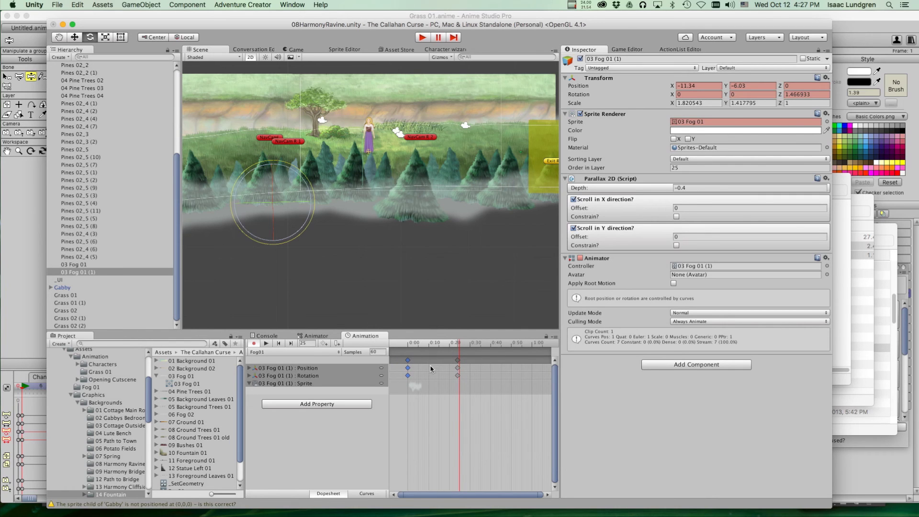
Paste the starting keys at frame 47 so the fog loops, then play the clip.
left_click_drag(449, 355, 506, 353)
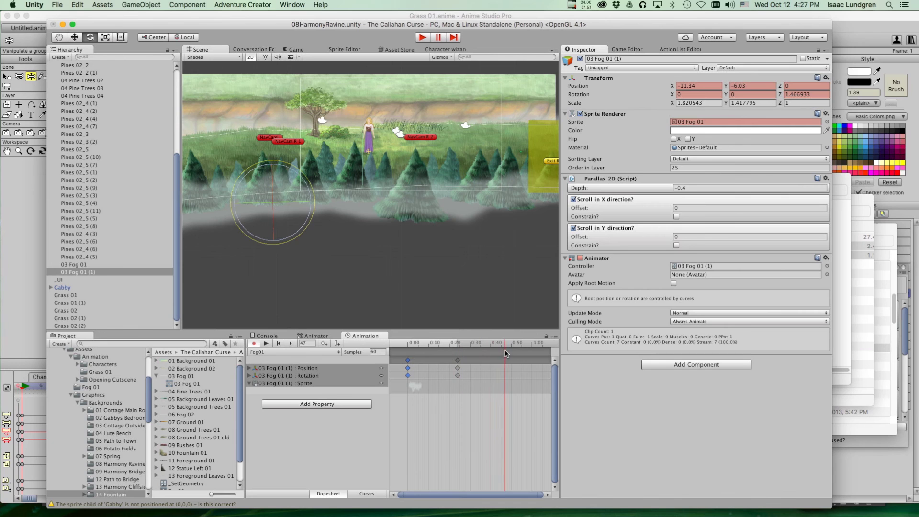
key("super+v")
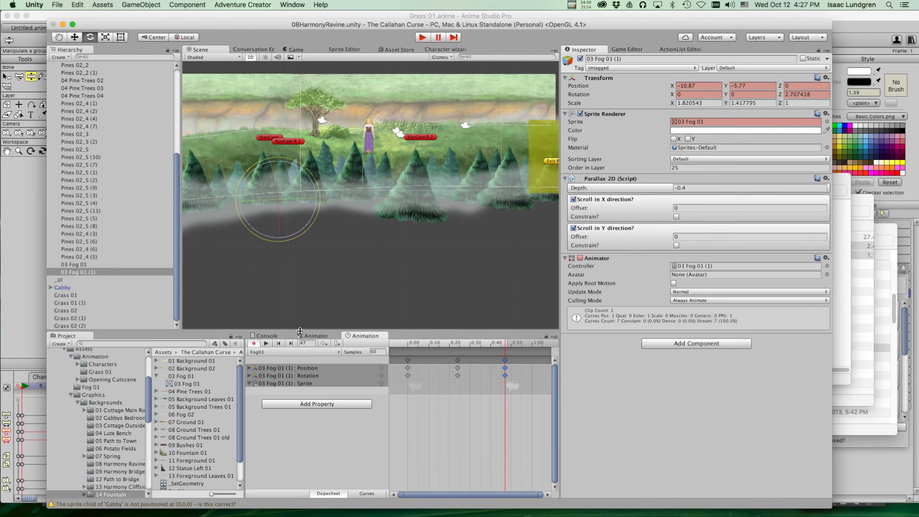
left_click(267, 344)
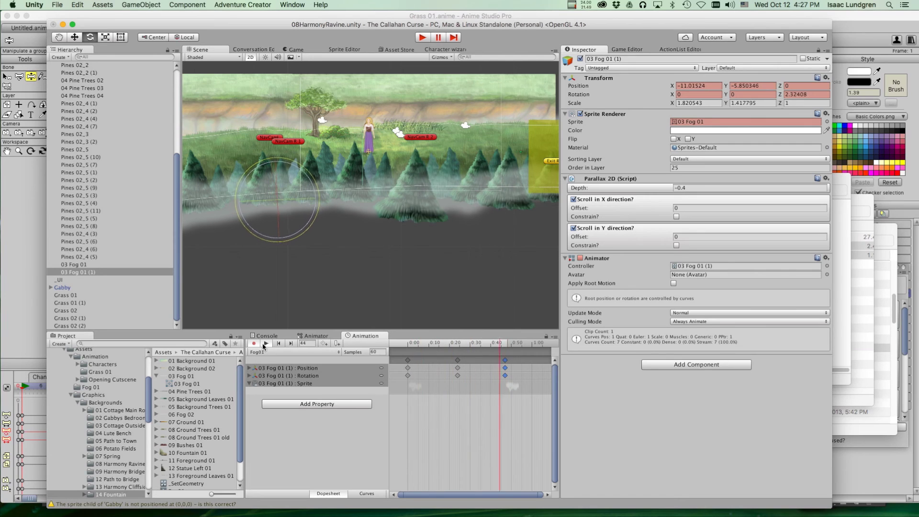
Change the Fog01 sample rate to 12, then to 8, preview it, and rewind to frame 0.
double_click(382, 354)
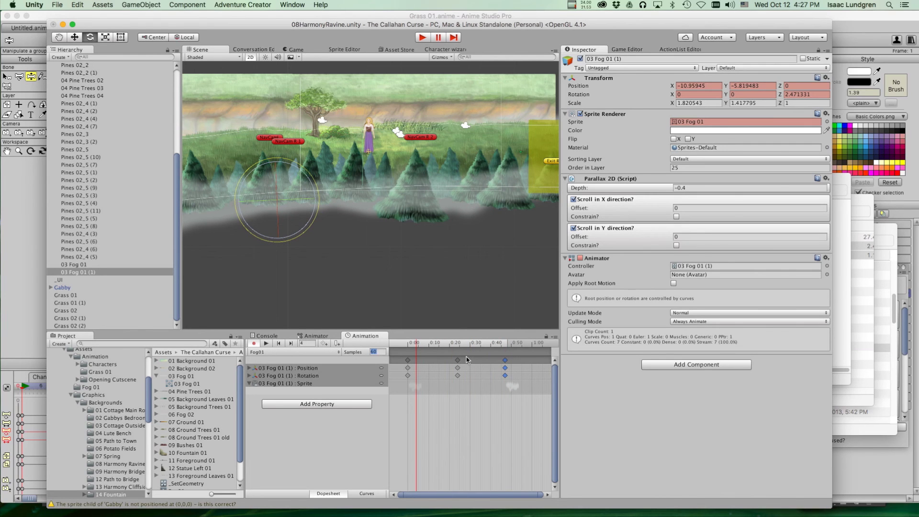
type("12")
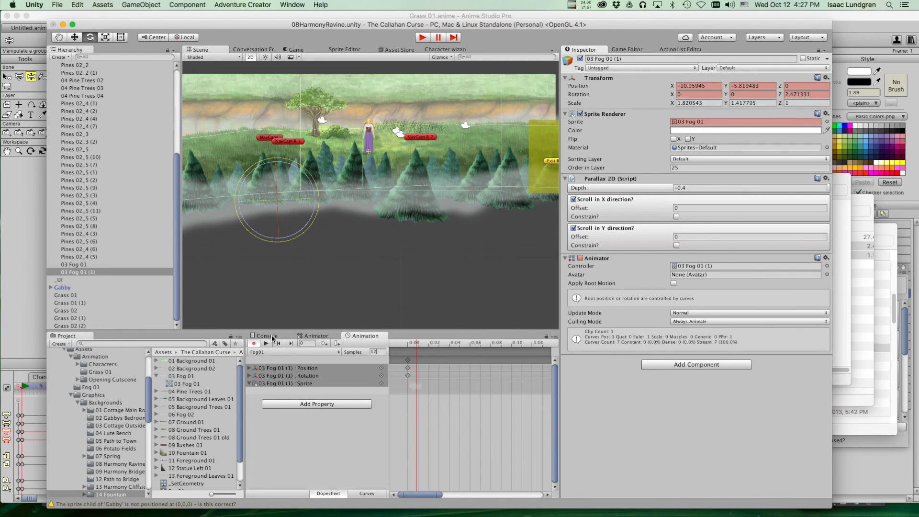
left_click(266, 344)
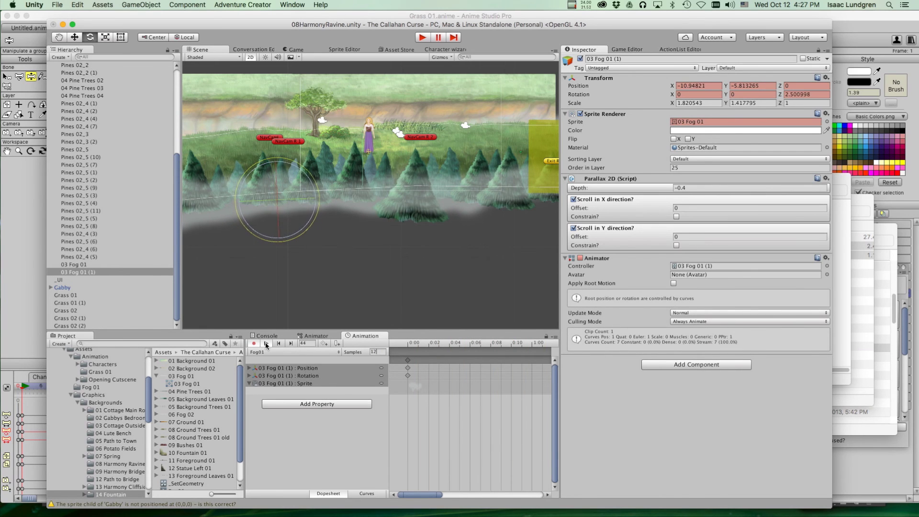
left_click(378, 352)
type("8")
key("Return")
left_click(266, 343)
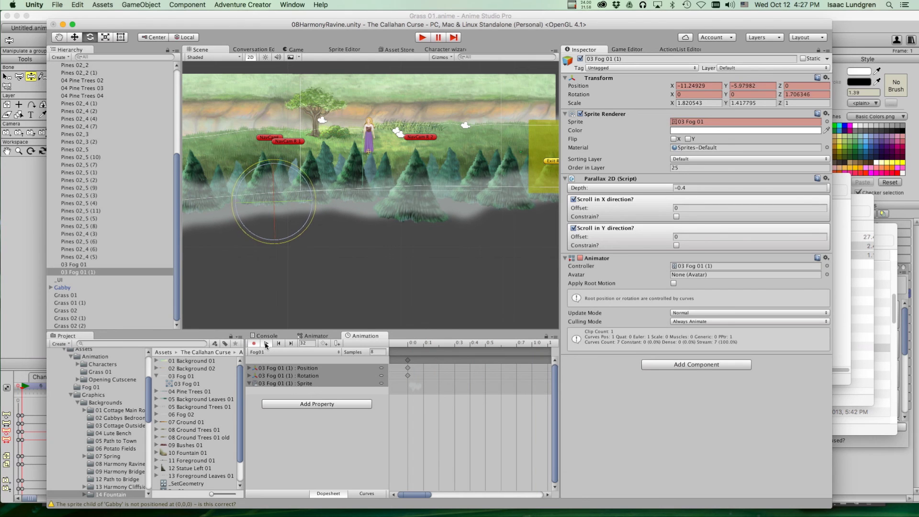
left_click(267, 343)
left_click_drag(436, 343, 378, 344)
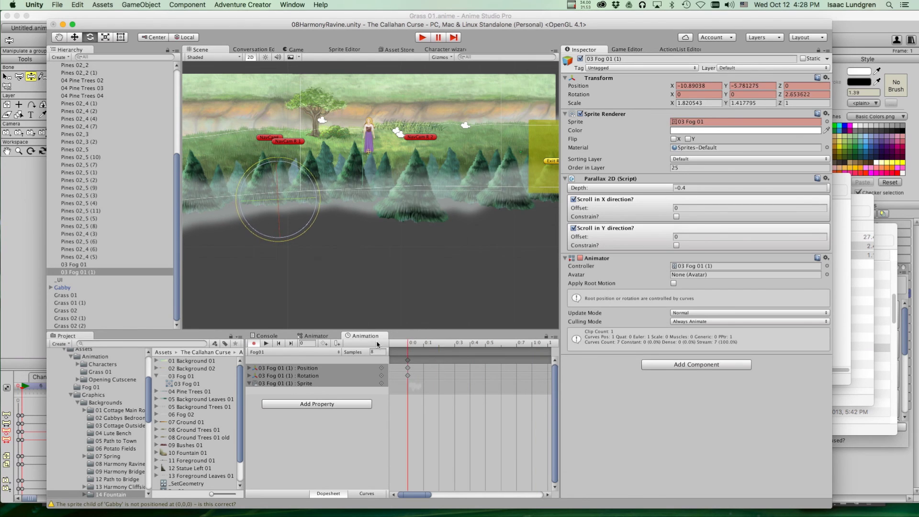
left_click(72, 271)
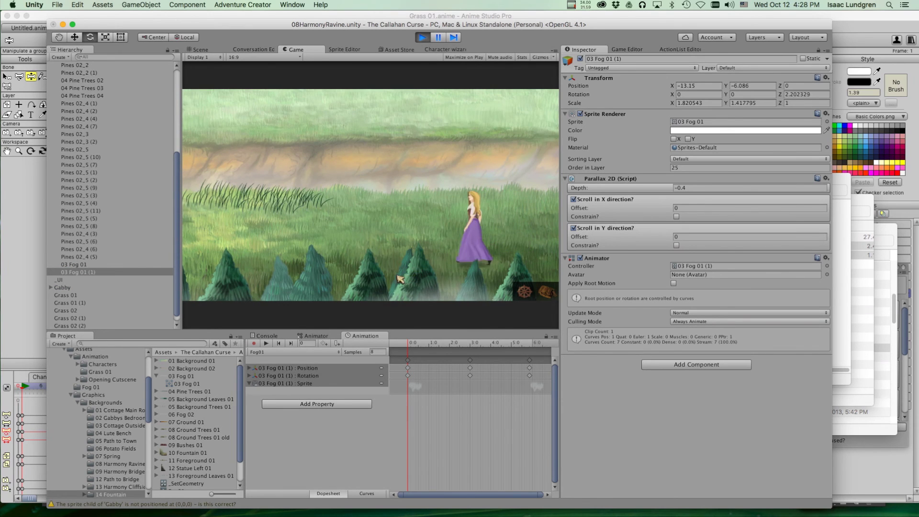
left_click(355, 285)
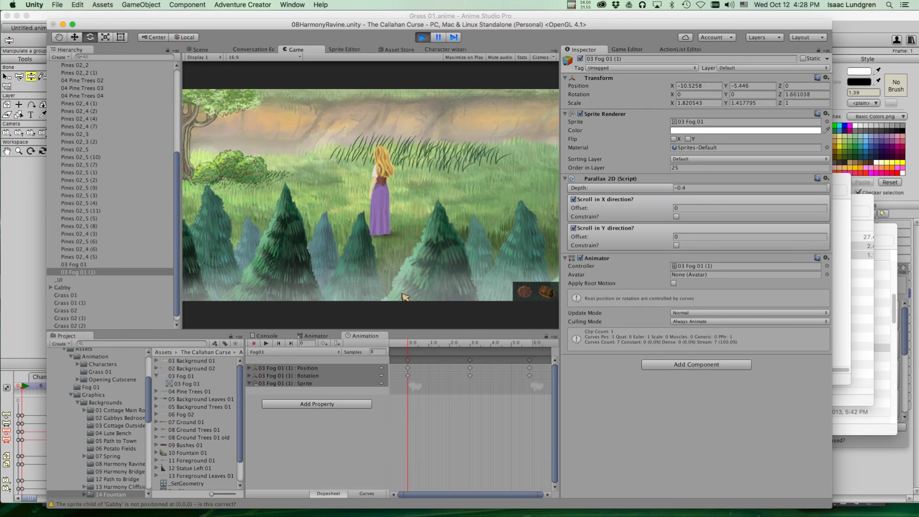
left_click(297, 282)
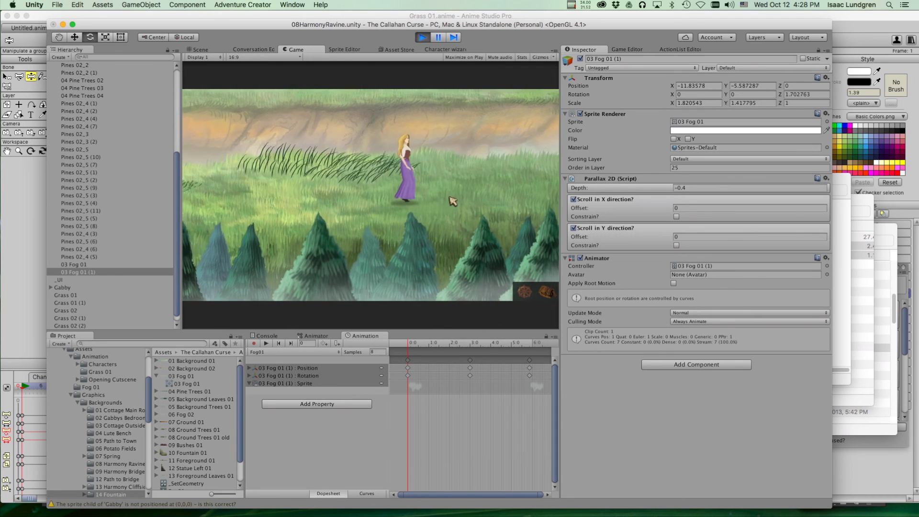
left_click(452, 202)
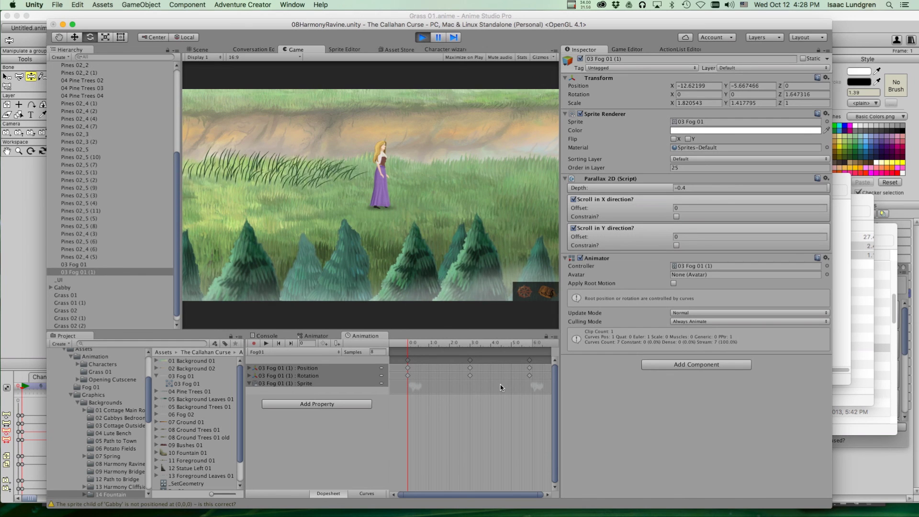
left_click(423, 37)
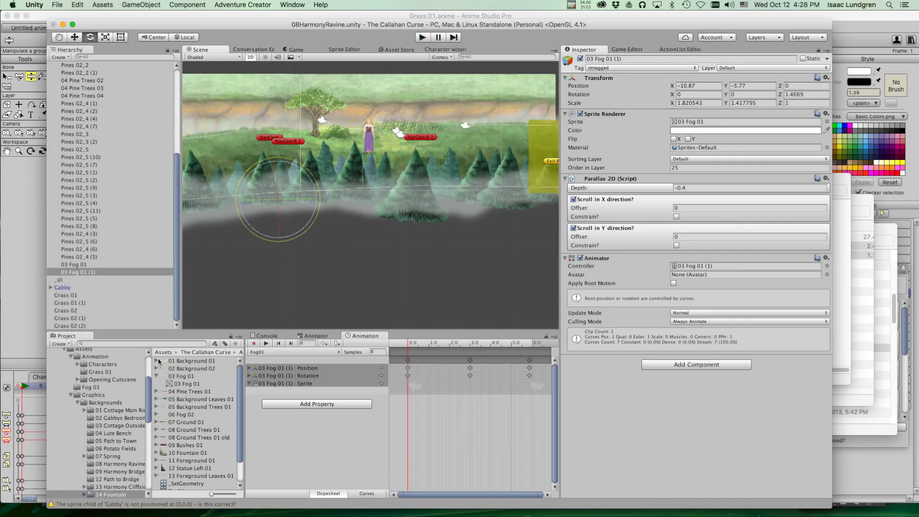
Reselect 03 Fog 01 (1), scrub its animation to frame 47, and reset it to frame 0.
left_click(77, 265)
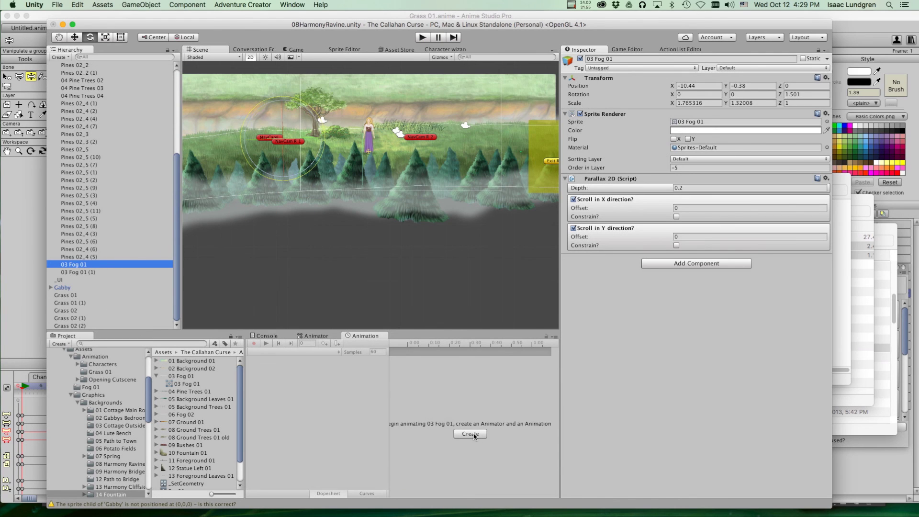
left_click(94, 273)
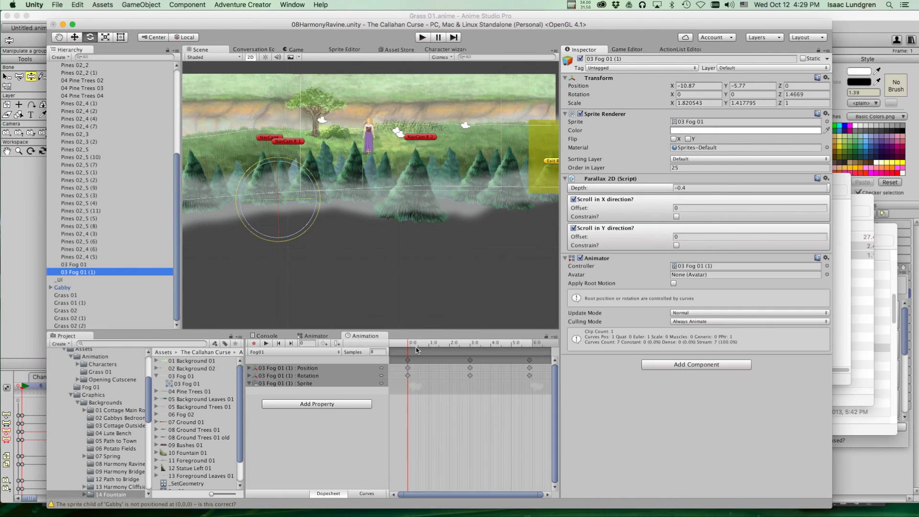
left_click_drag(417, 350, 533, 359)
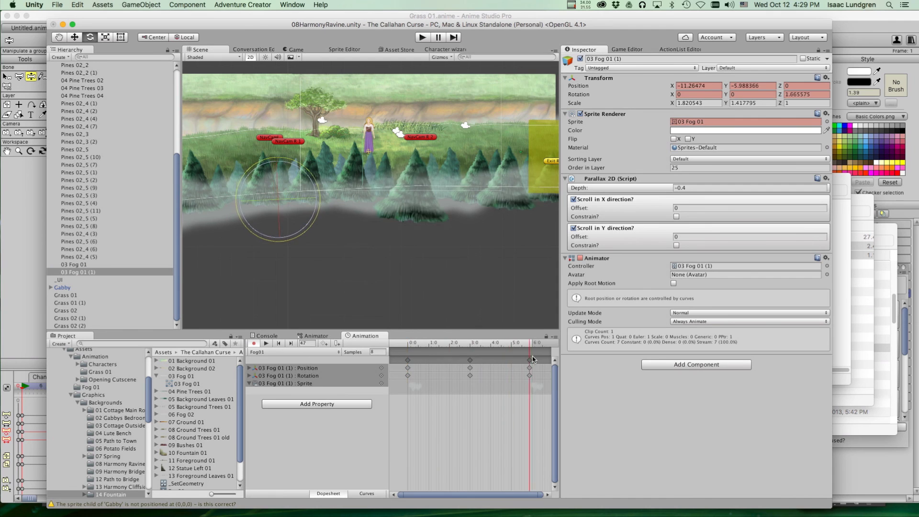
mouse_move(408, 343)
left_mouse_down()
mouse_move(478, 343)
mouse_move(413, 343)
left_mouse_up()
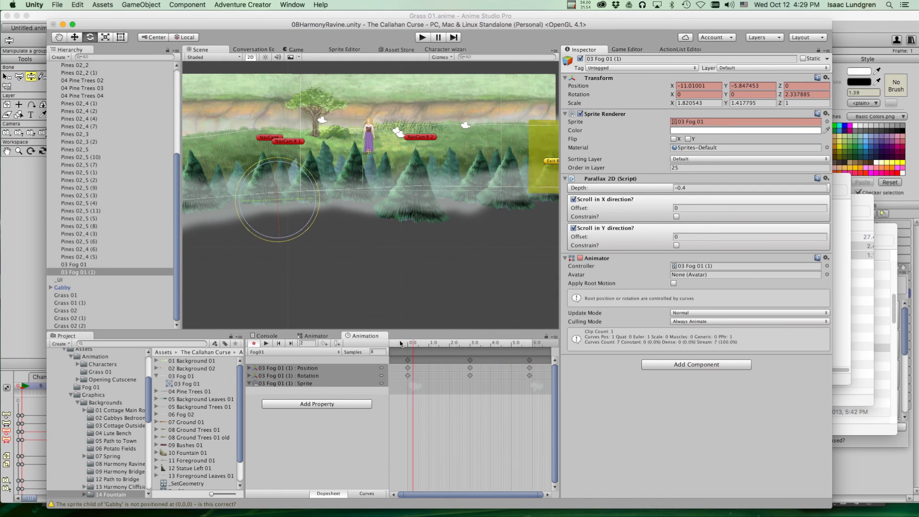
left_click(400, 343)
scroll(455, 104, "up", 5)
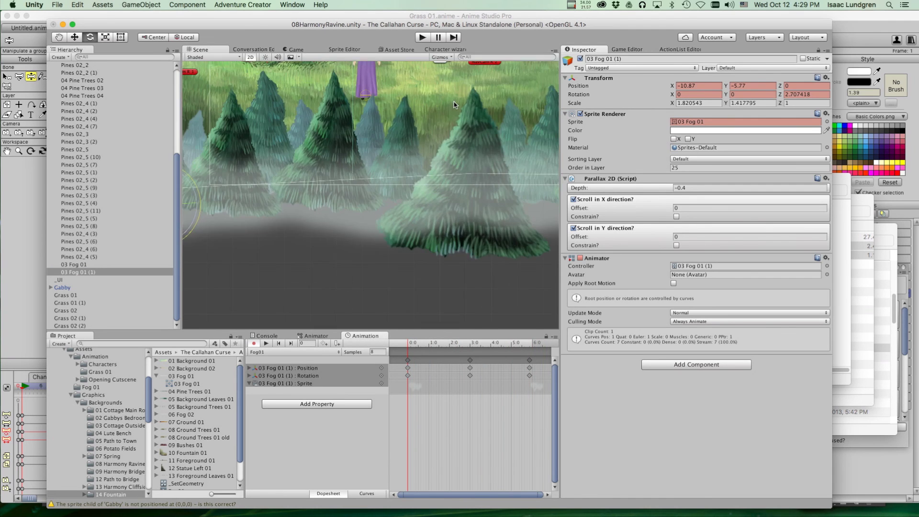
Run the scene with Cmd+P, then pan and zoom to follow the girl, fog and grass.
key("super+p")
scroll(510, 170, "up", 5)
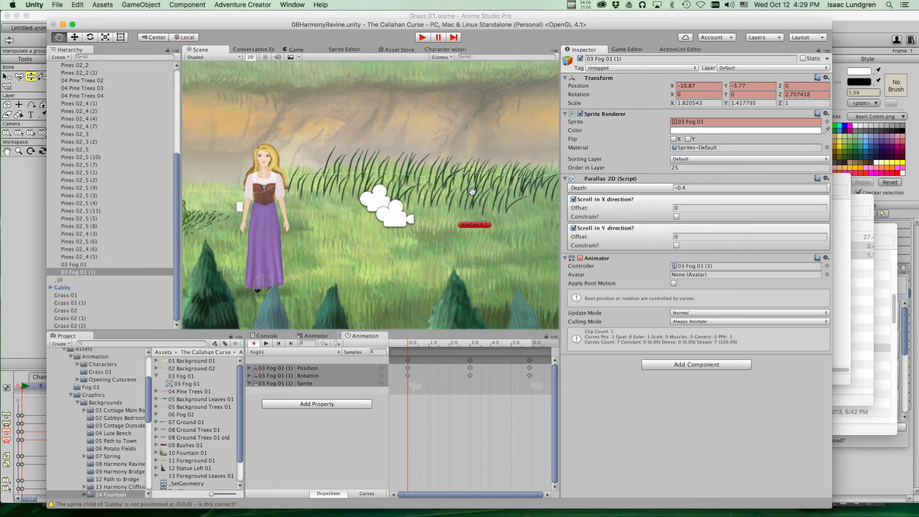
scroll(420, 180, "down", 3)
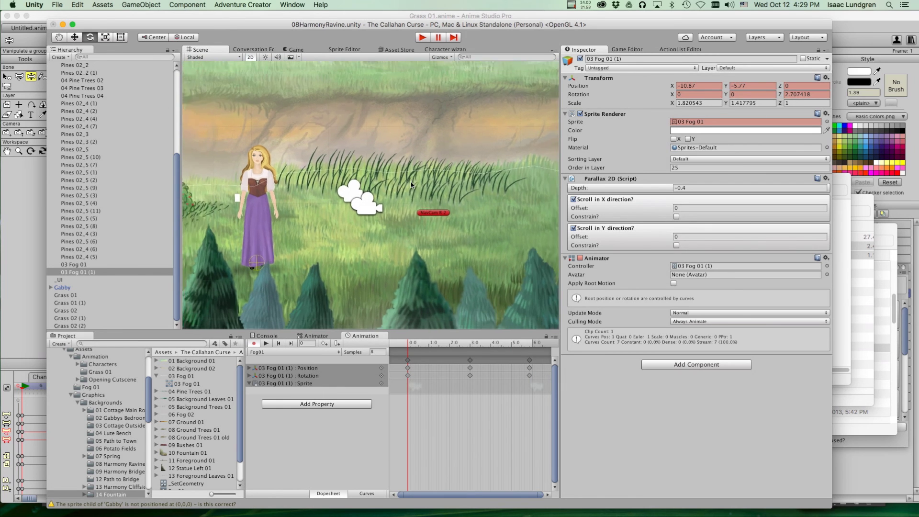
middle_click_drag(348, 189, 421, 186)
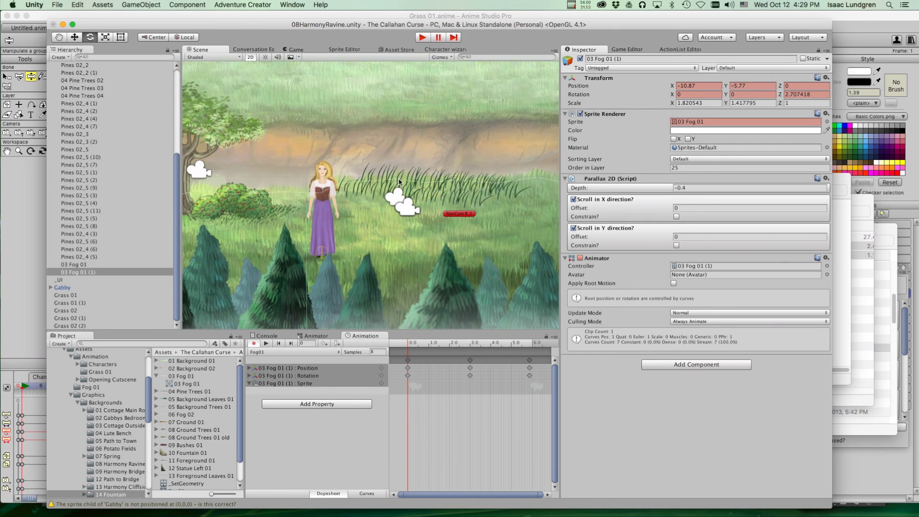
scroll(442, 180, "up", 3)
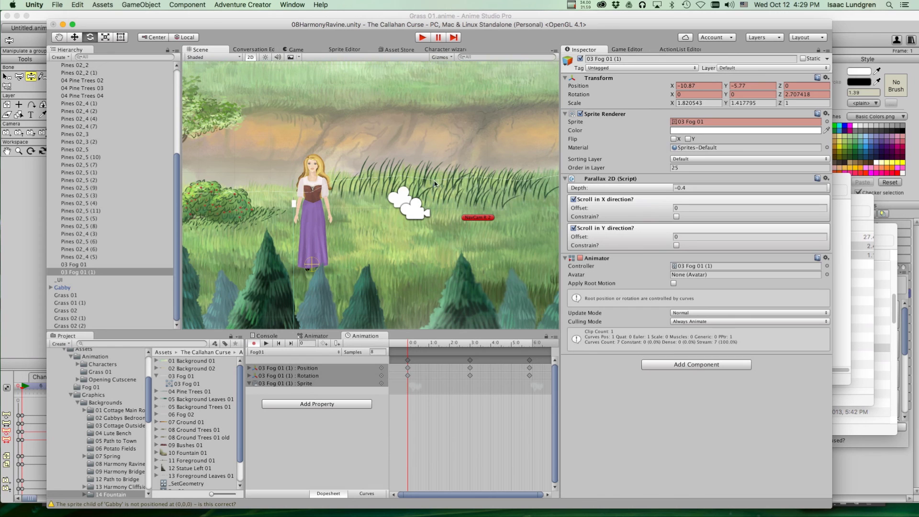
mouse_move(458, 187)
middle_mouse_down()
mouse_move(374, 192)
mouse_move(456, 196)
middle_mouse_up()
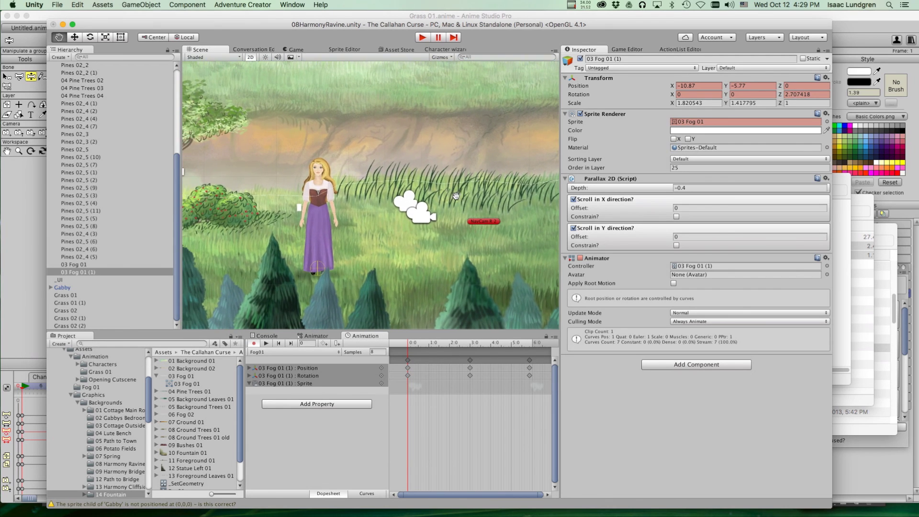
key("e")
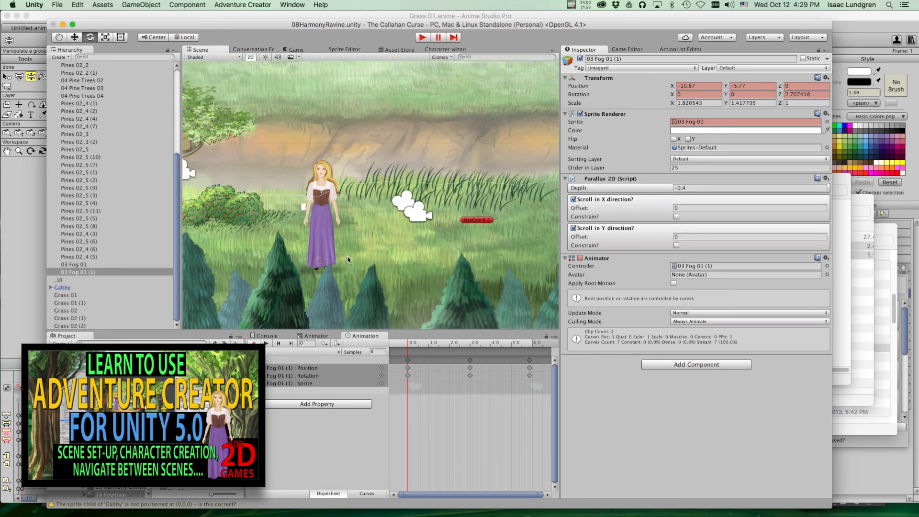
middle_click_drag(288, 234, 147, 227)
scroll(352, 238, "down", 10)
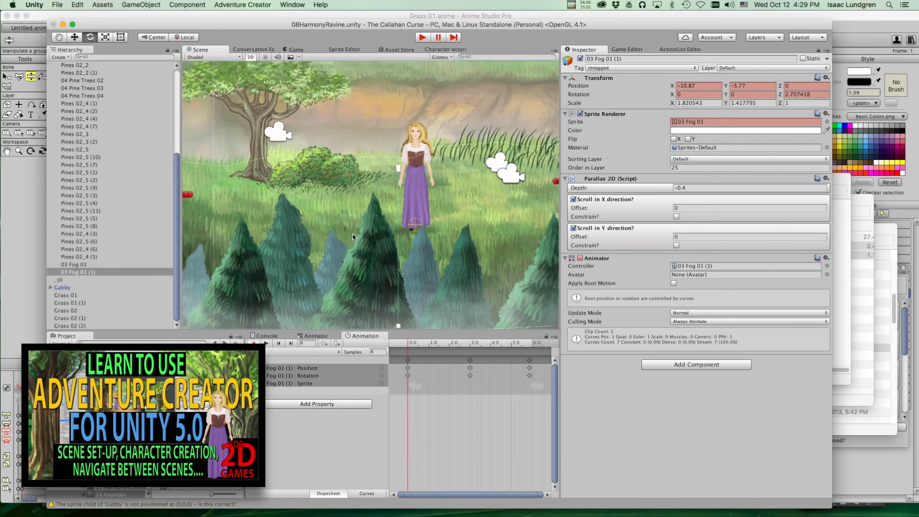
key("f")
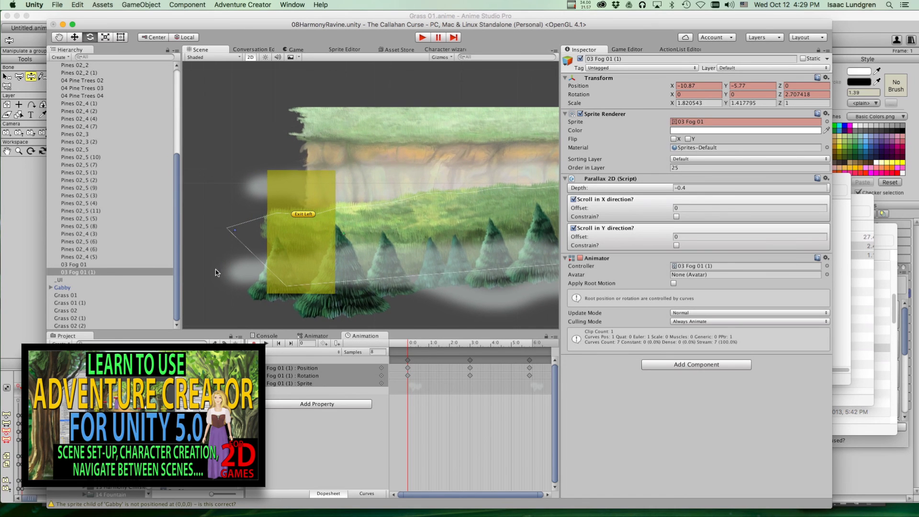
key("f")
middle_click_drag(274, 259, 282, 225)
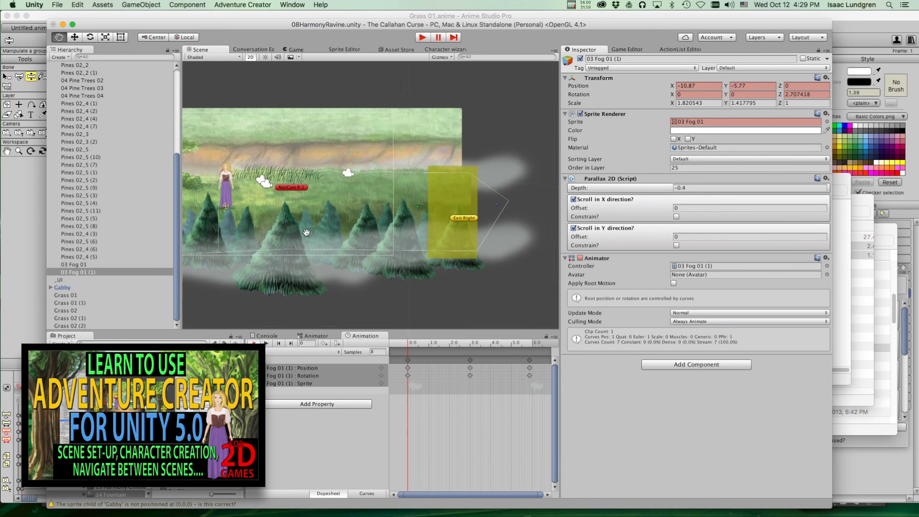
scroll(282, 224, "up", 3)
key("f")
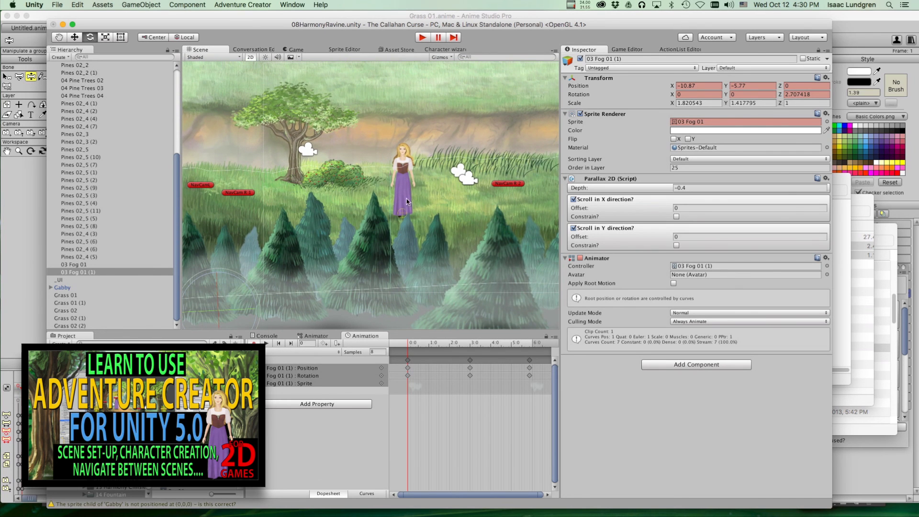
scroll(407, 189, "up", 3)
scroll(437, 169, "up", 4)
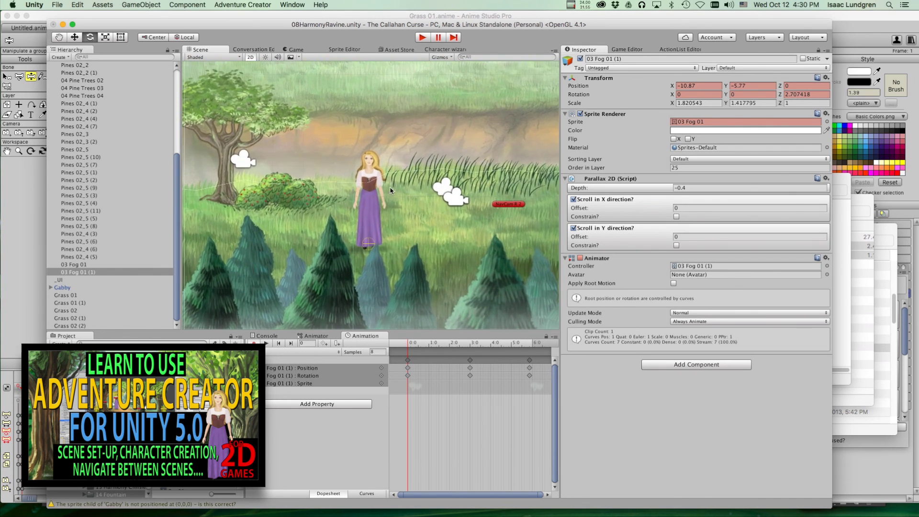
scroll(435, 190, "down", 1)
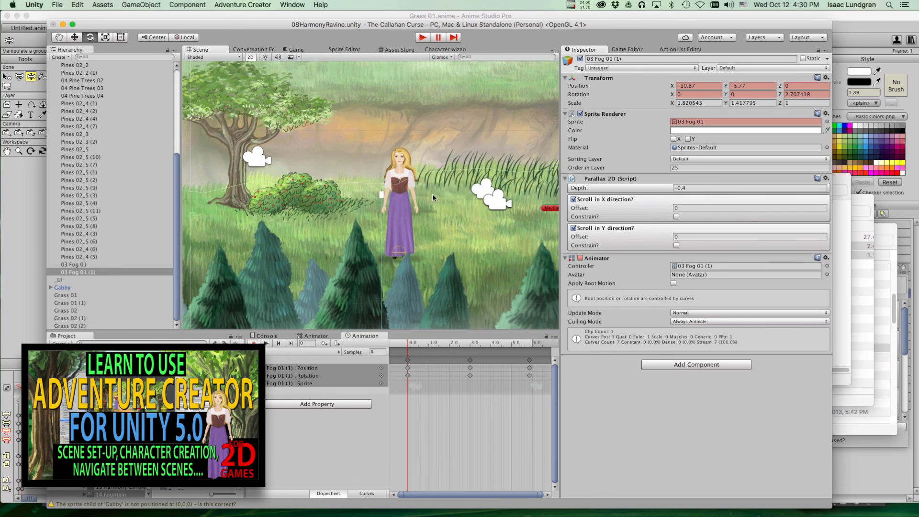
middle_click_drag(462, 211, 450, 206)
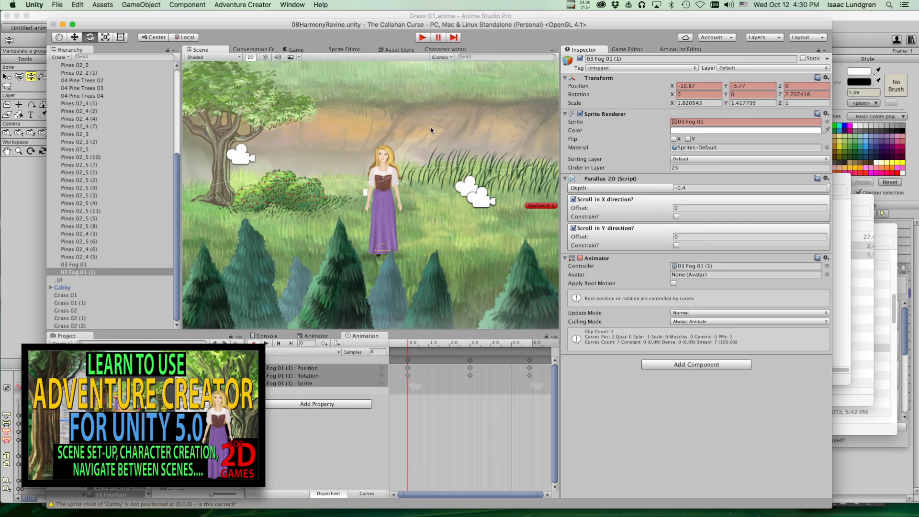